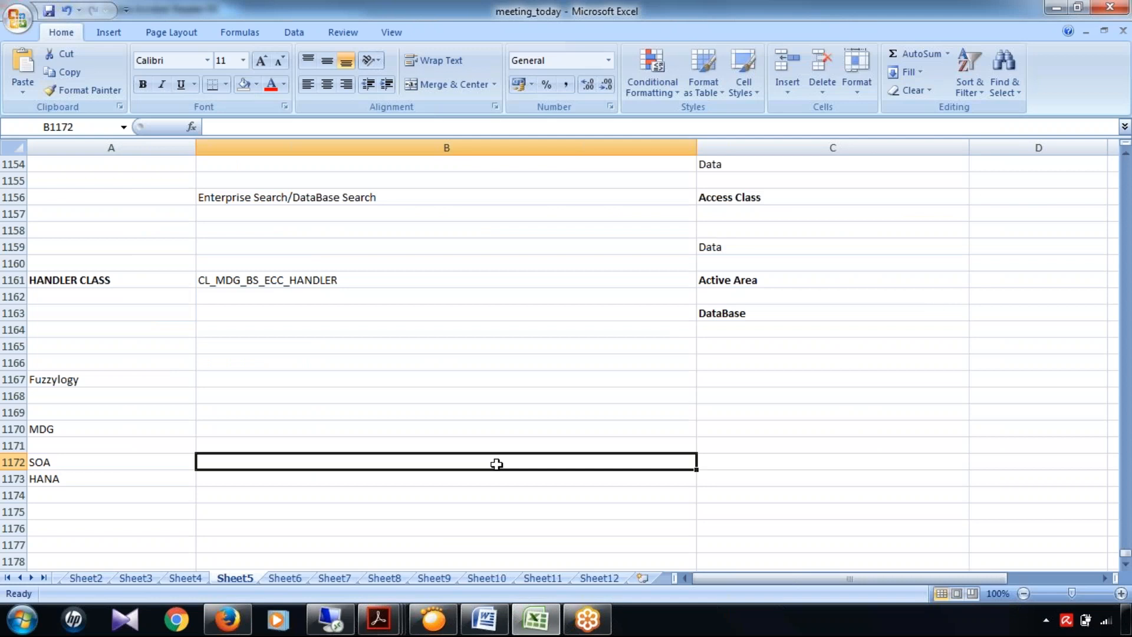
Add the entry BAPI in cell A1176, below the SOA and HANA entries.
scroll(198, 279, up, 12)
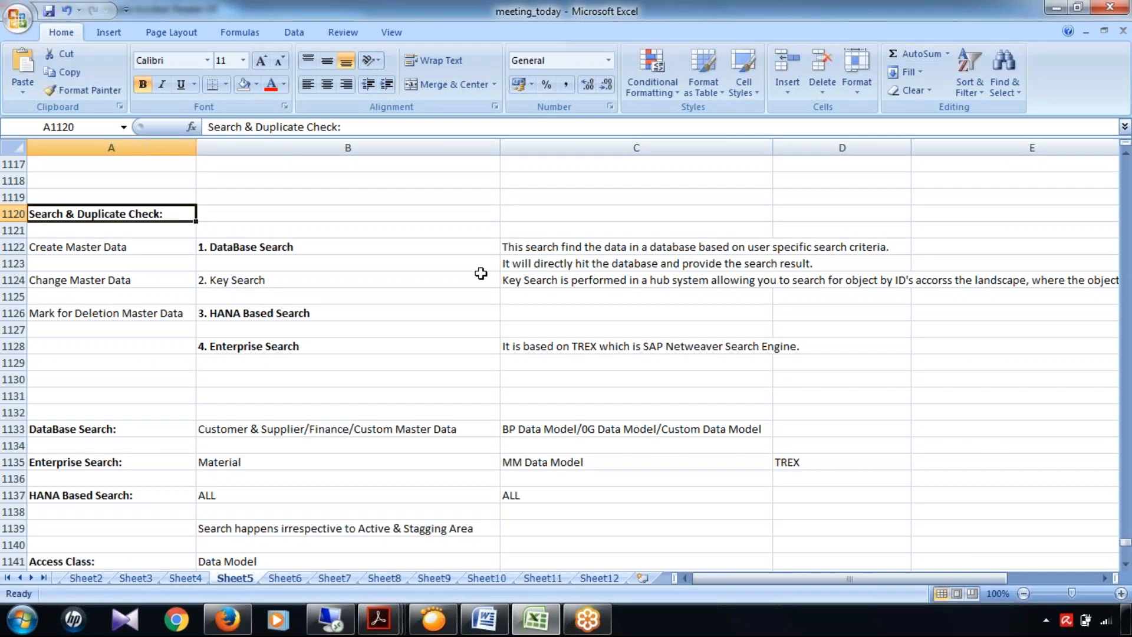
click(208, 225)
click(1127, 563)
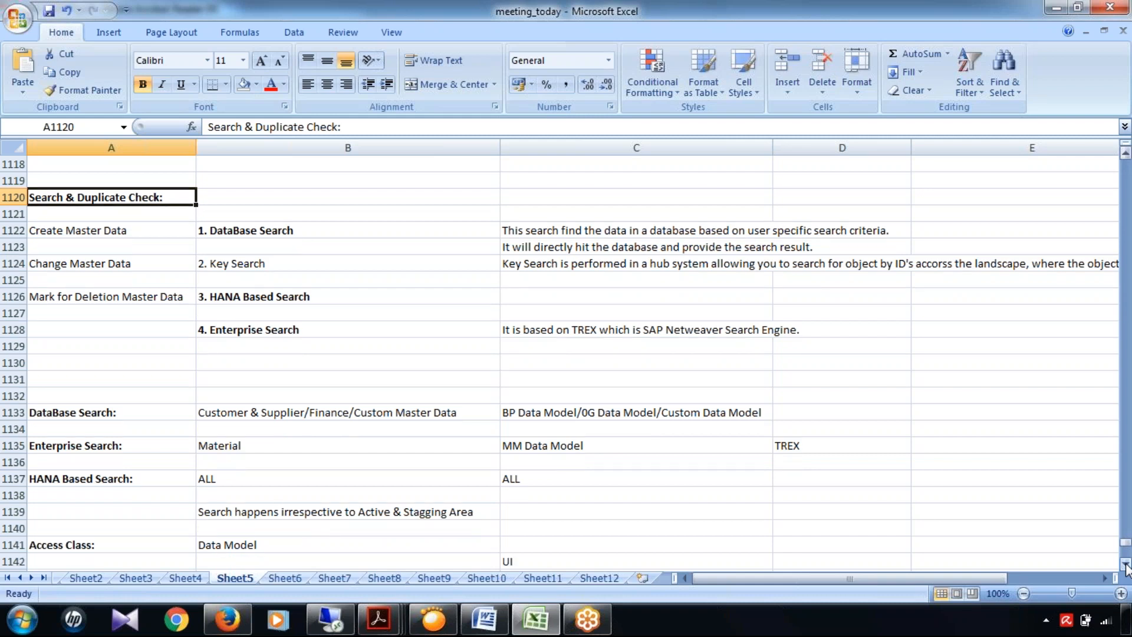
double_click(1126, 565)
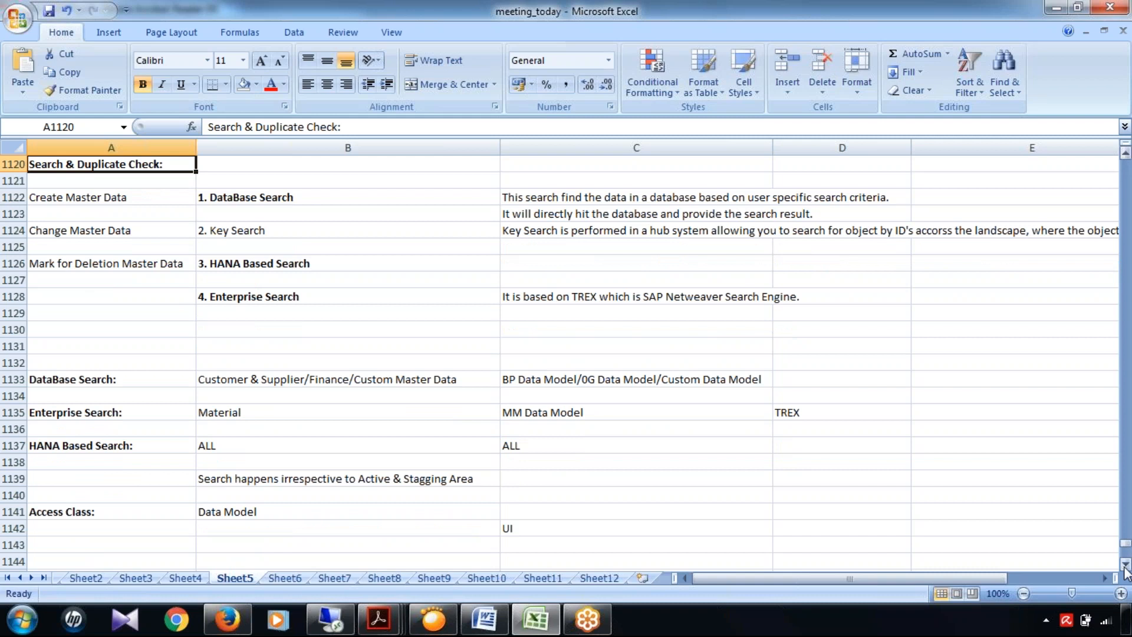
scroll(71, 467, down, 12)
click(65, 479)
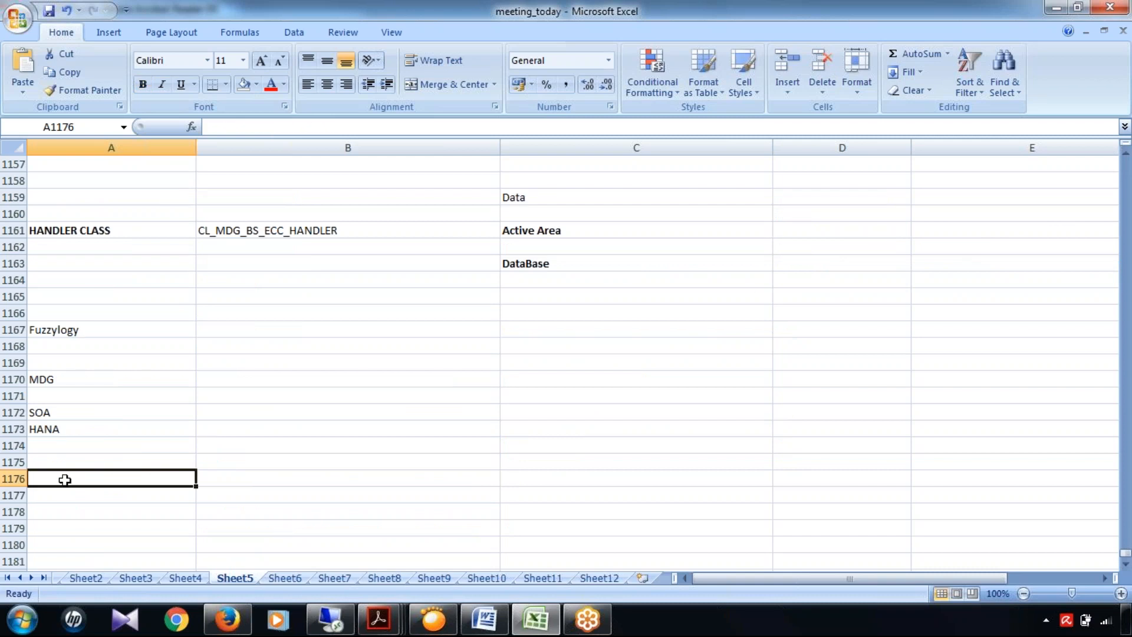
text(BAPI)
key(Return)
key(Return)
key(Return)
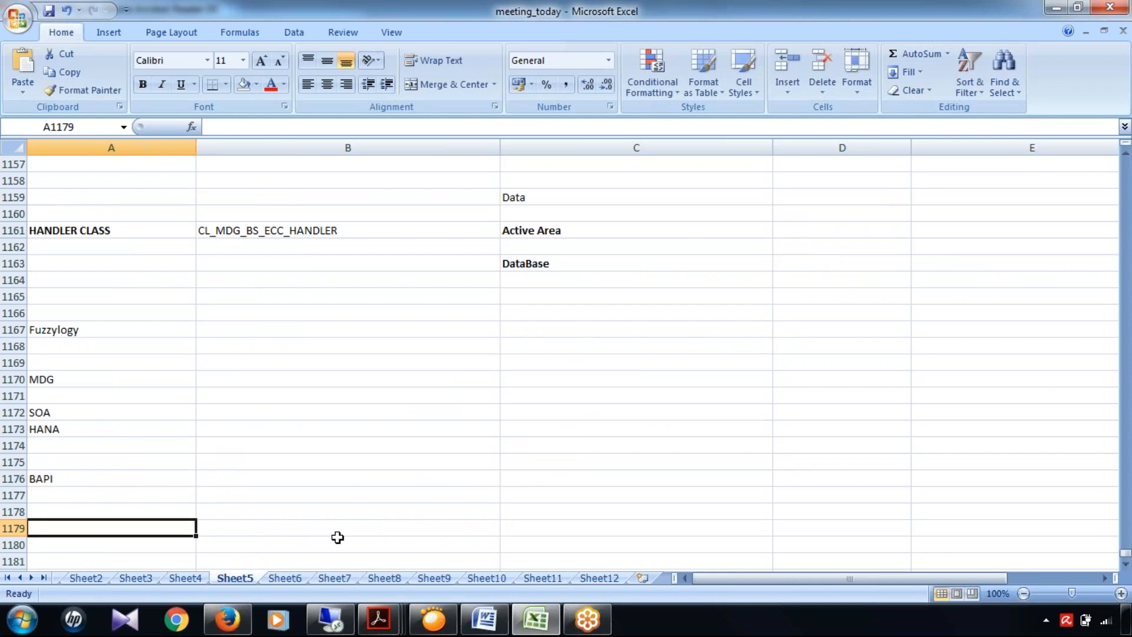
Enter MDG in cell B1179 and Customer beside it in cell A1179.
click(338, 535)
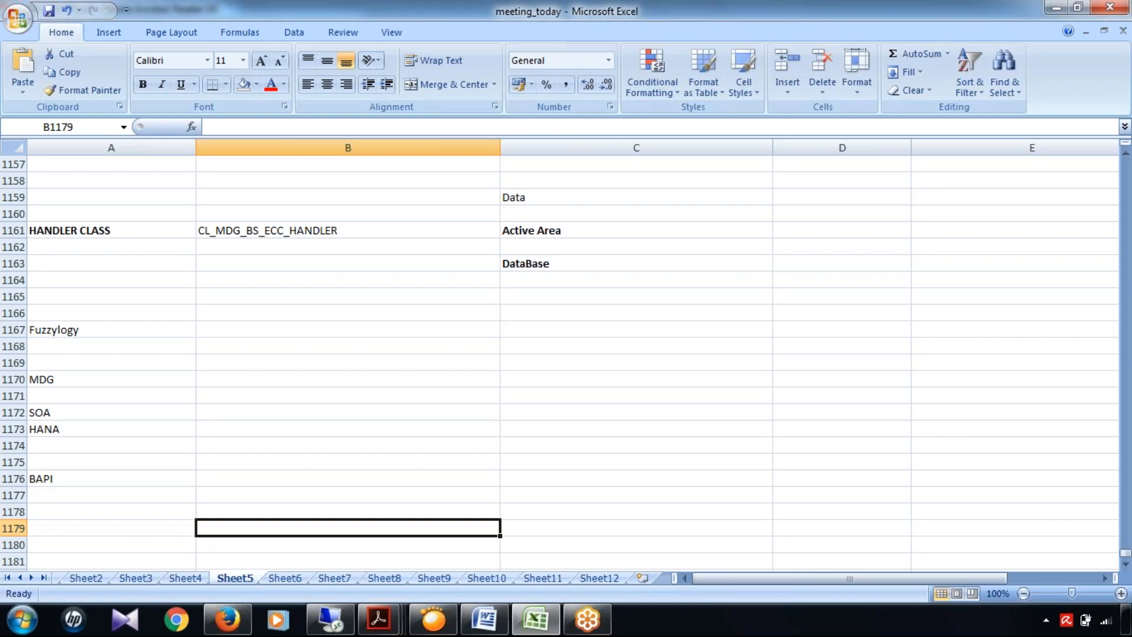
text(MDG)
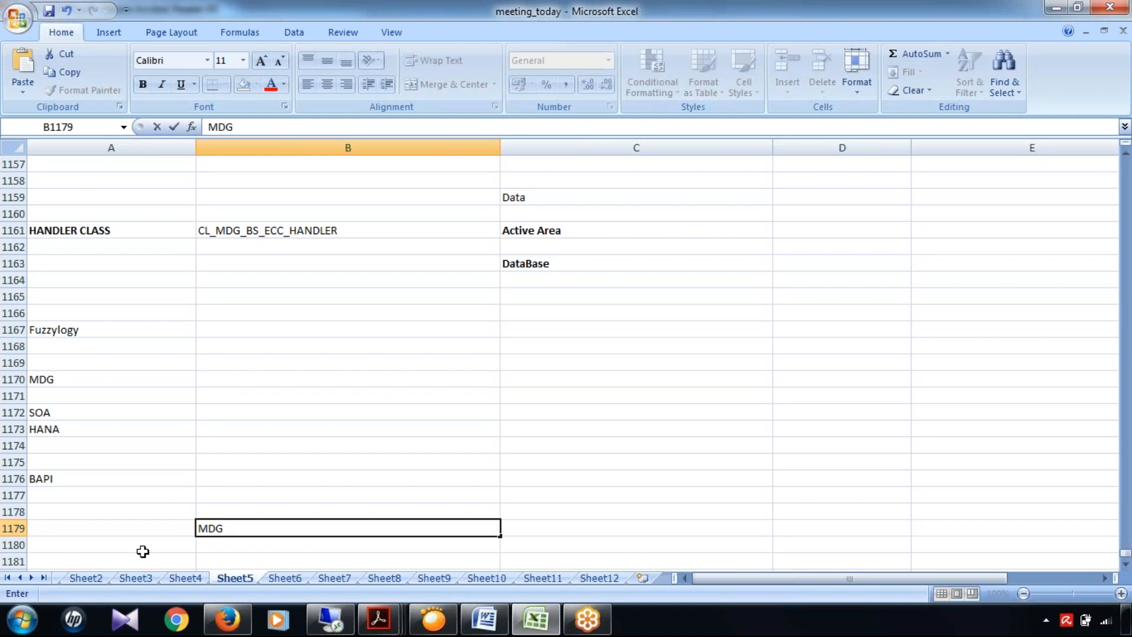
key(Left)
text(Customer)
click(1126, 565)
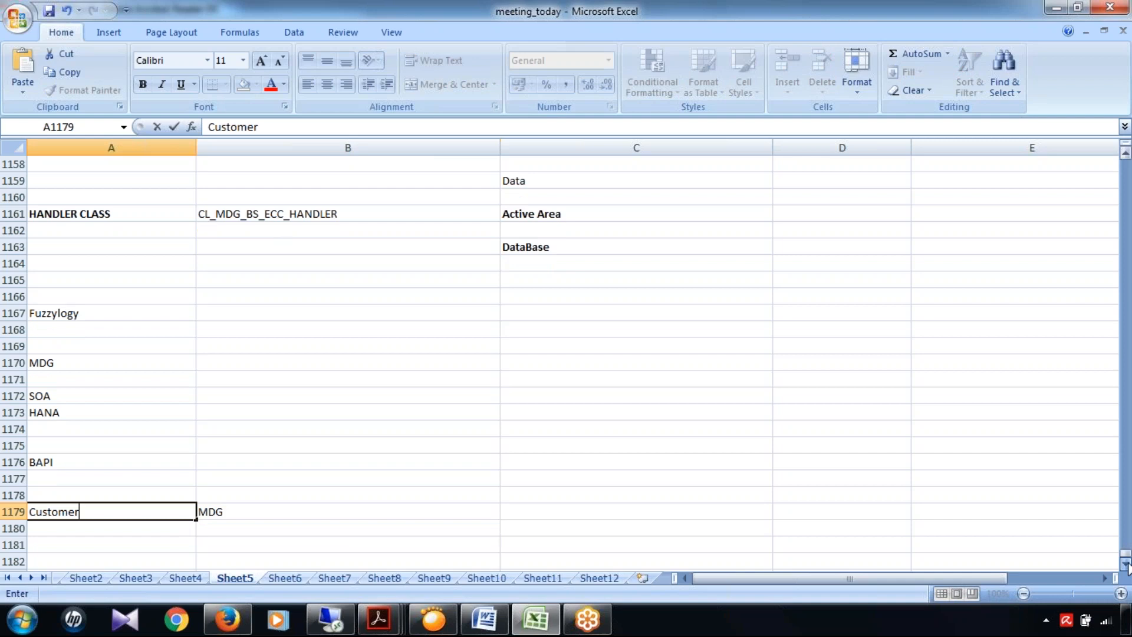
click(1126, 565)
key(Return)
key(Return)
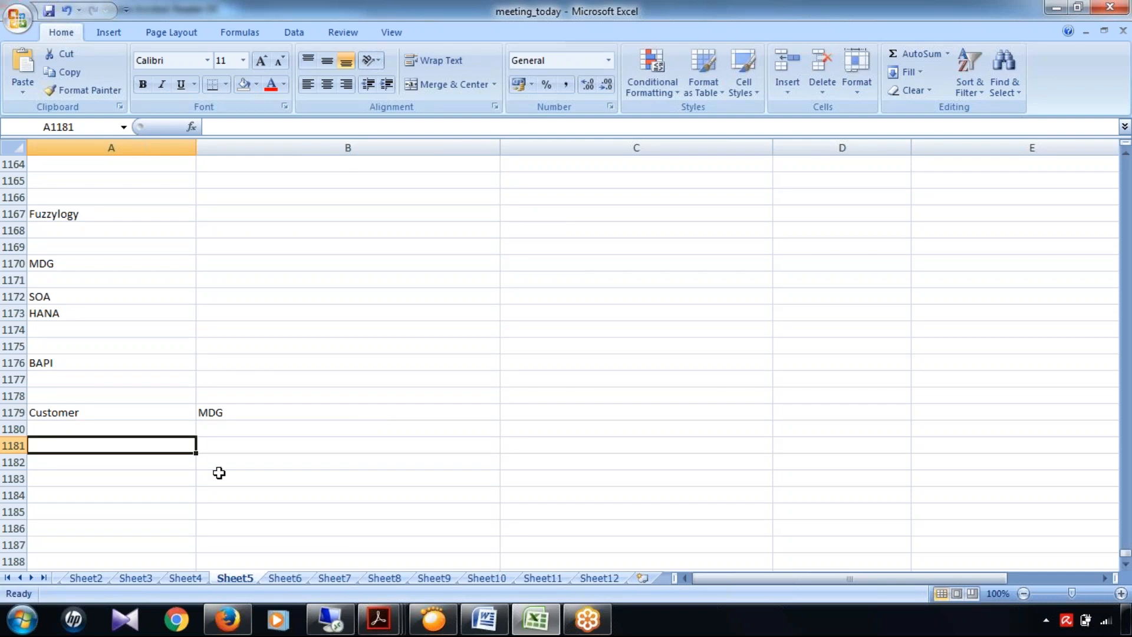
Extend the text in cell A1179 to read Customer system.
click(110, 406)
click(113, 446)
click(293, 460)
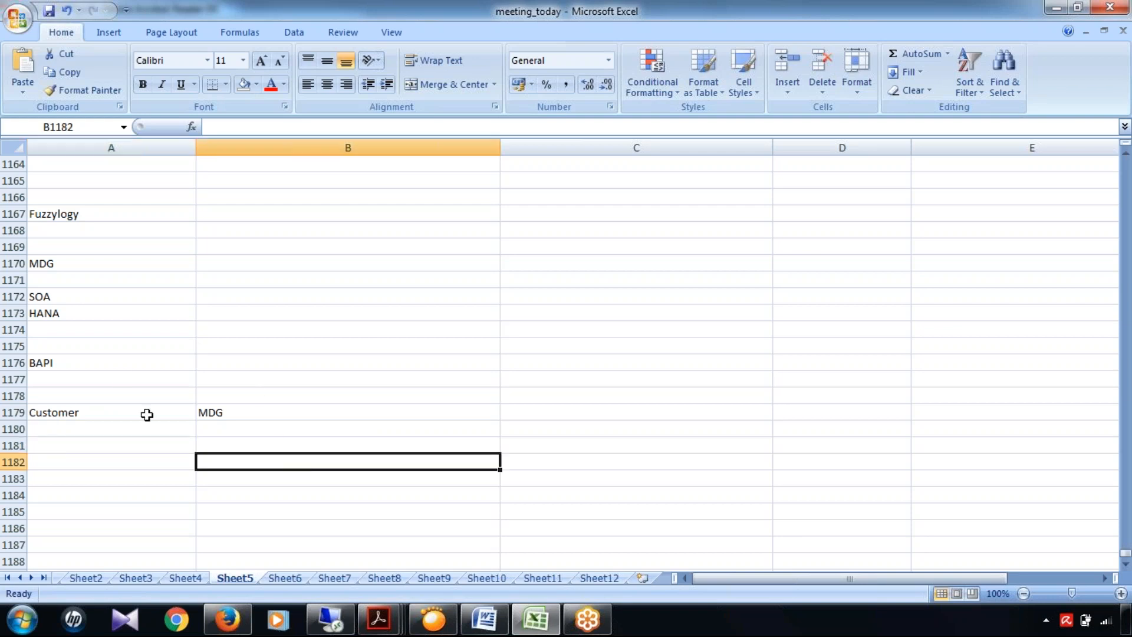
click(106, 412)
click(331, 119)
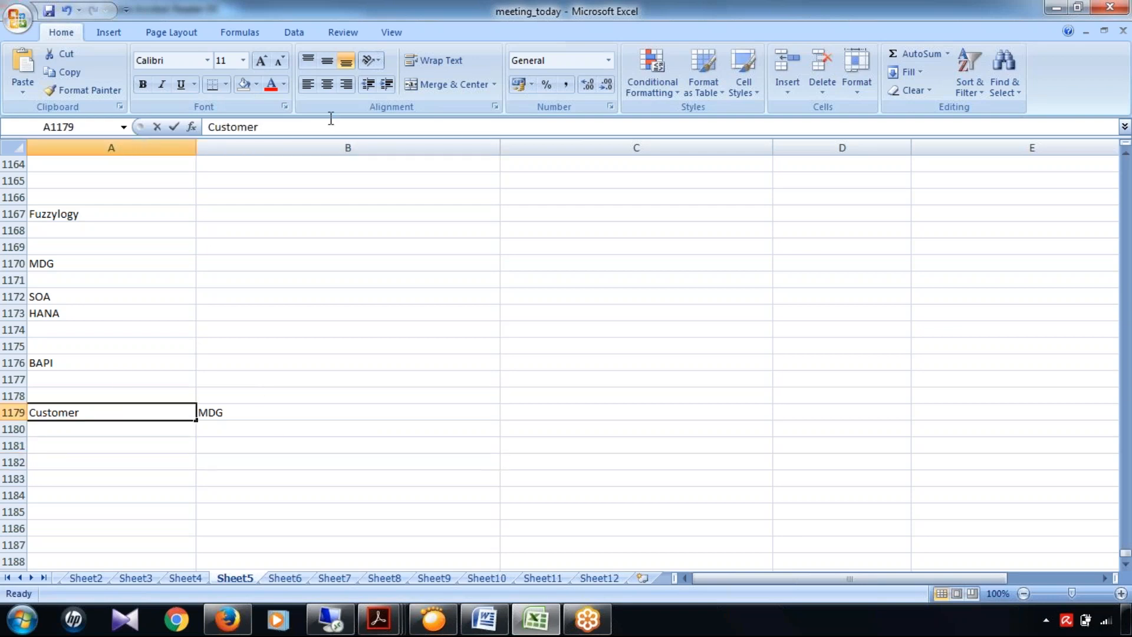
text(system)
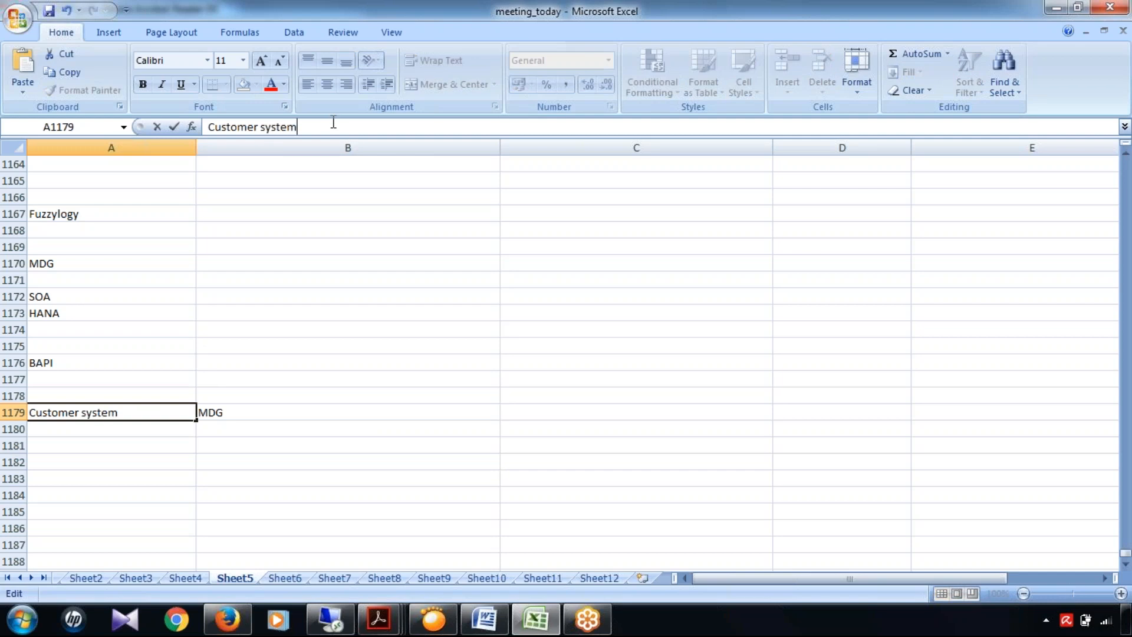
click(319, 475)
Enter Duplicate Check in cell B1181 and Return the call in cell A1183.
click(293, 448)
text(Duplicate)
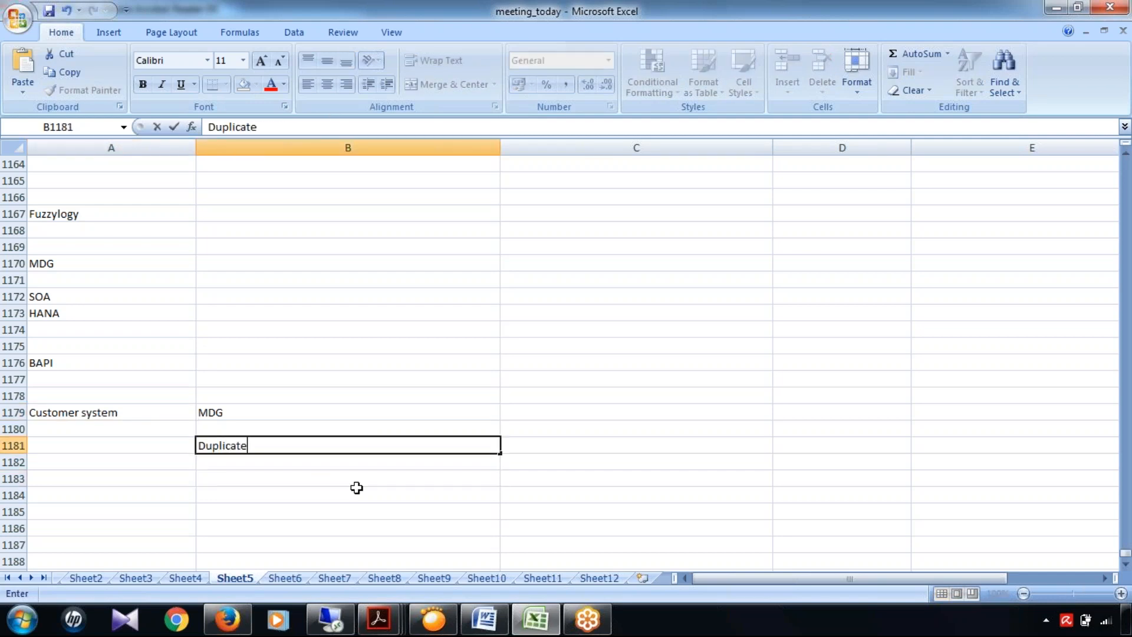
text( Check)
click(99, 478)
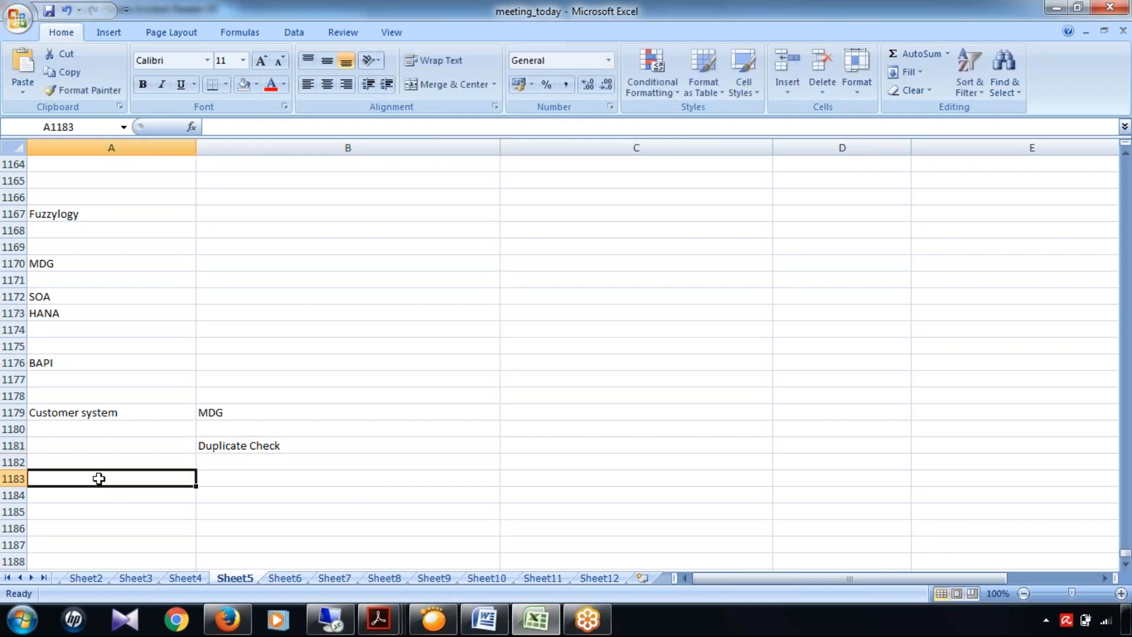
text(Retur)
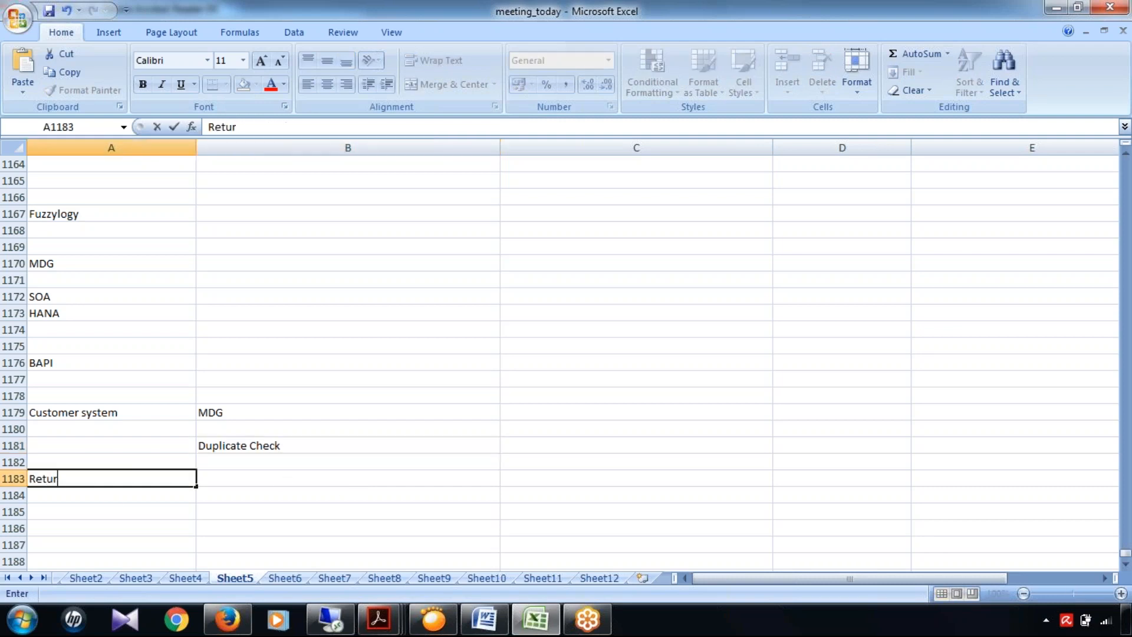
text(n the call)
click(185, 527)
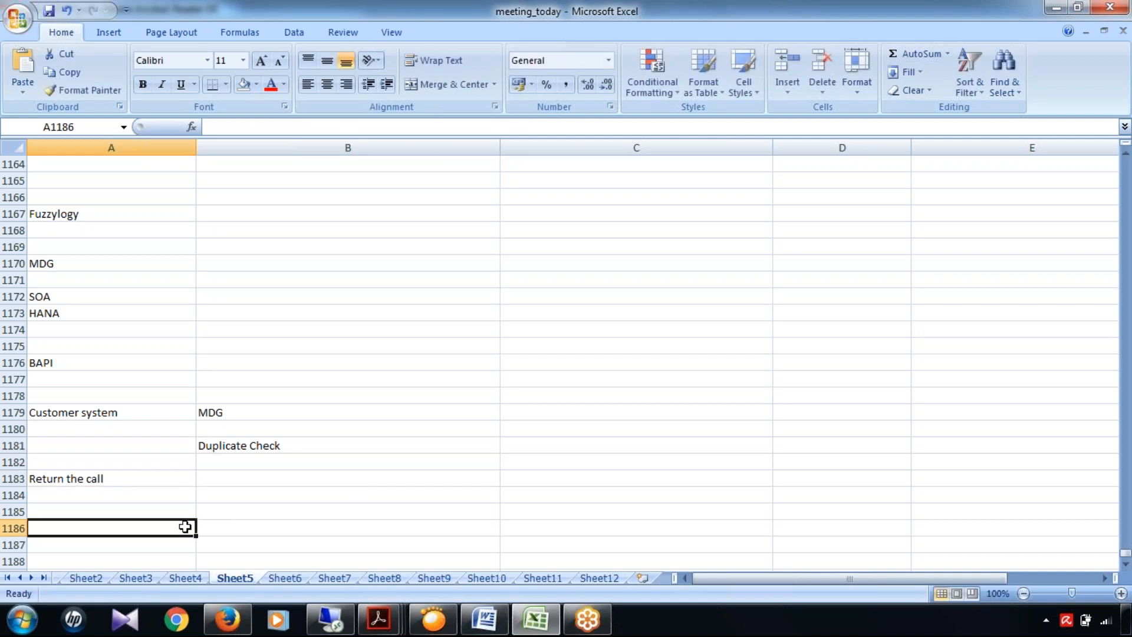
Walk through the call flow in rows 1179 to 1183, from Customer system through MDG and Duplicate Check to Return the call.
key(Up)
key(Up)
key(Up)
key(Up)
key(Up)
key(Up)
key(Up)
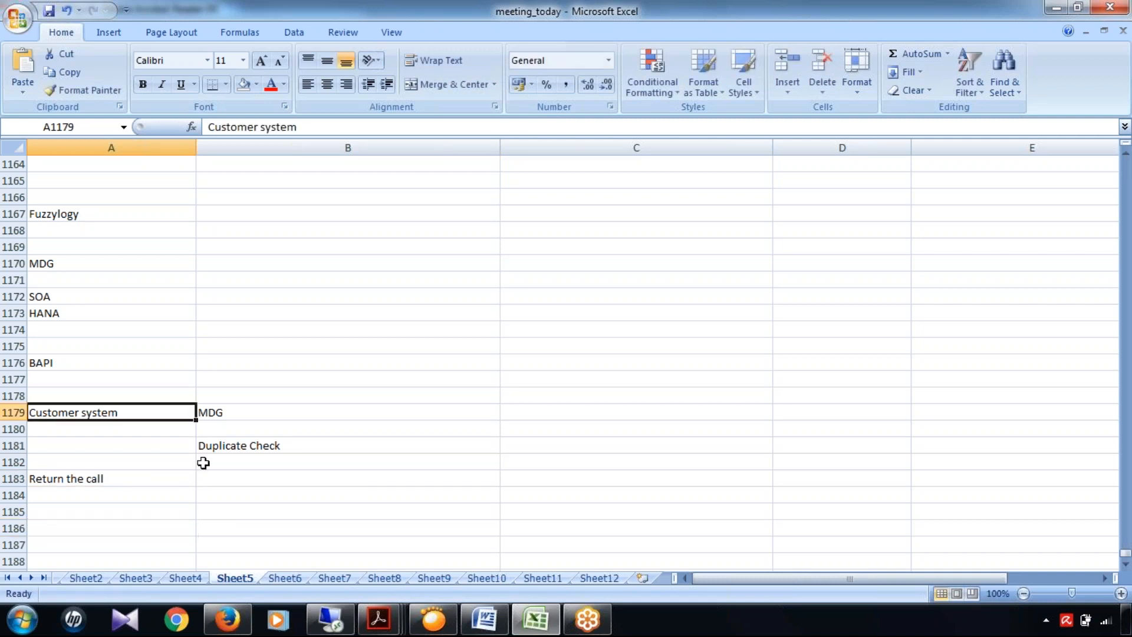
click(236, 445)
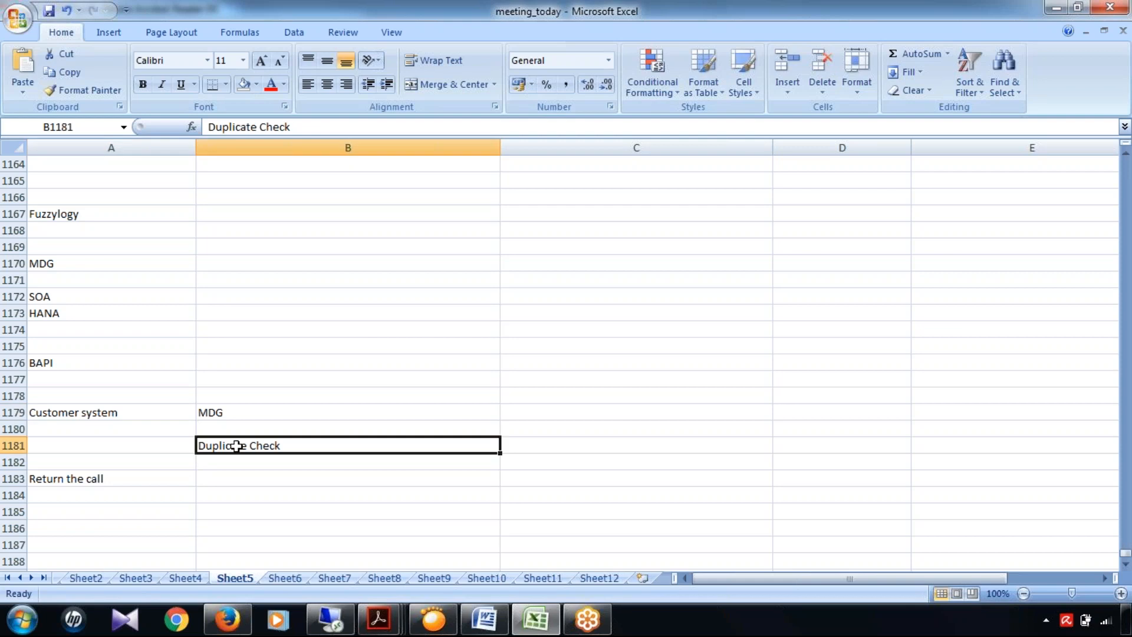
click(137, 477)
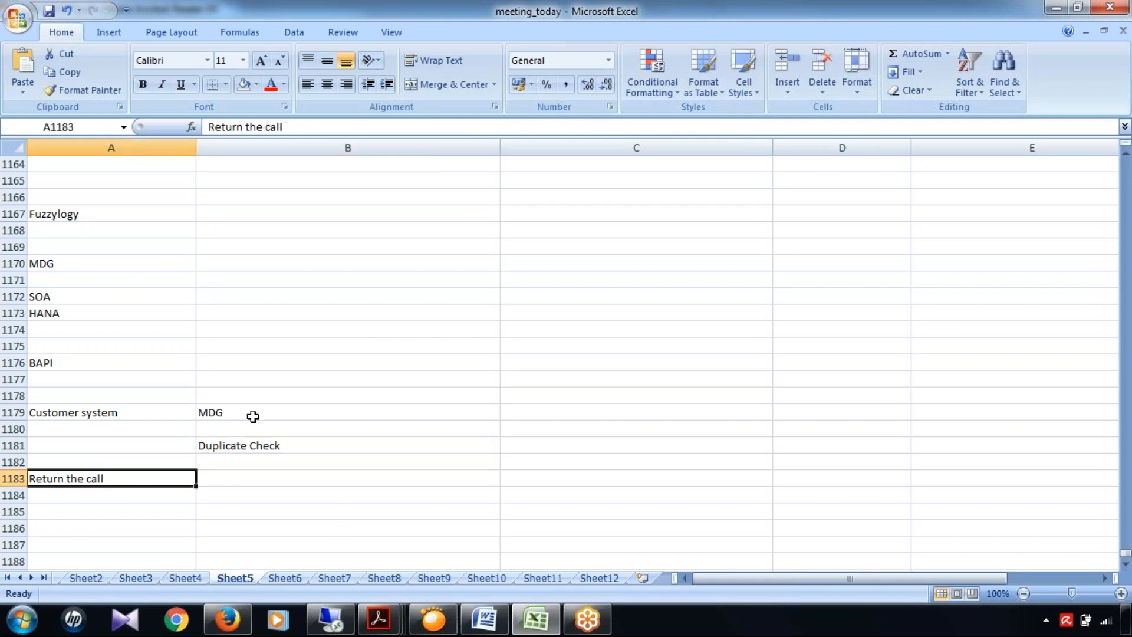
click(128, 432)
click(263, 449)
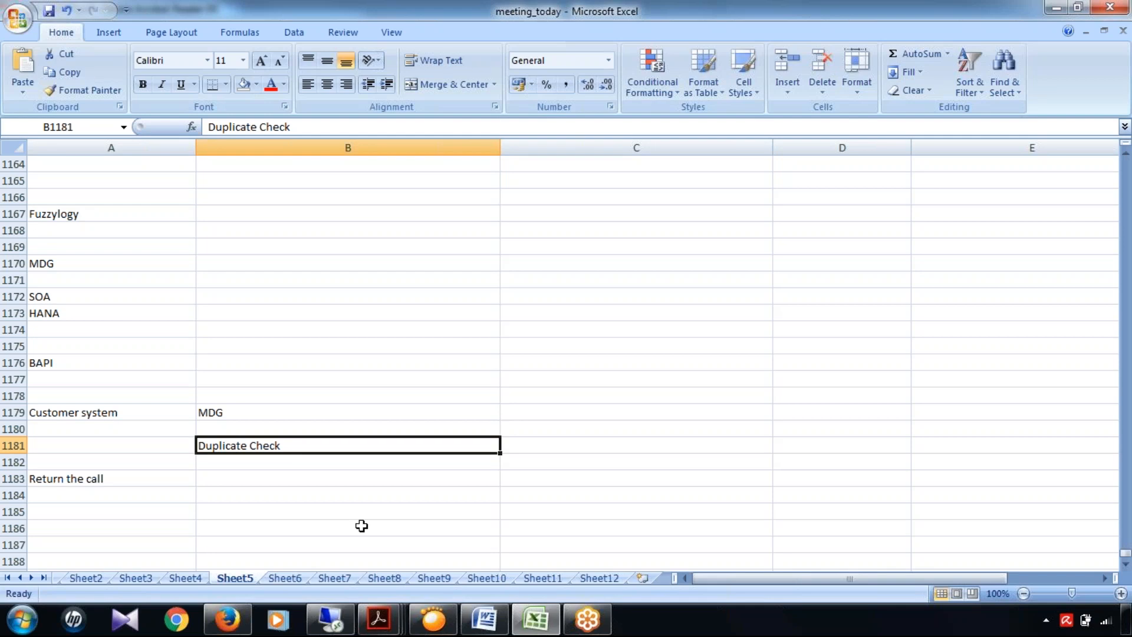
click(551, 406)
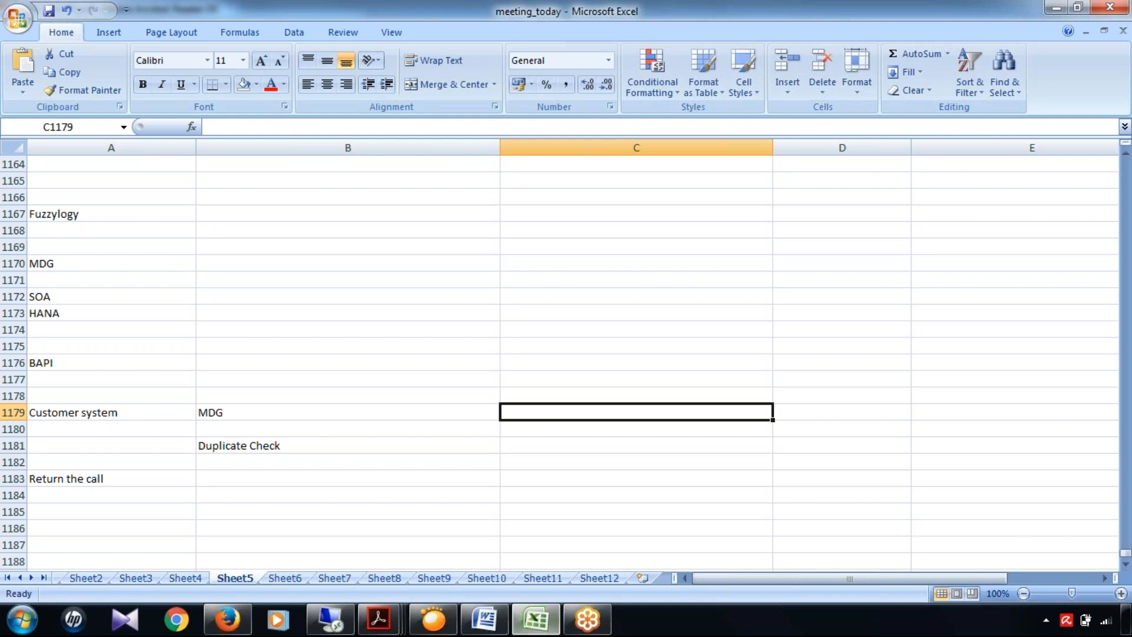
click(707, 330)
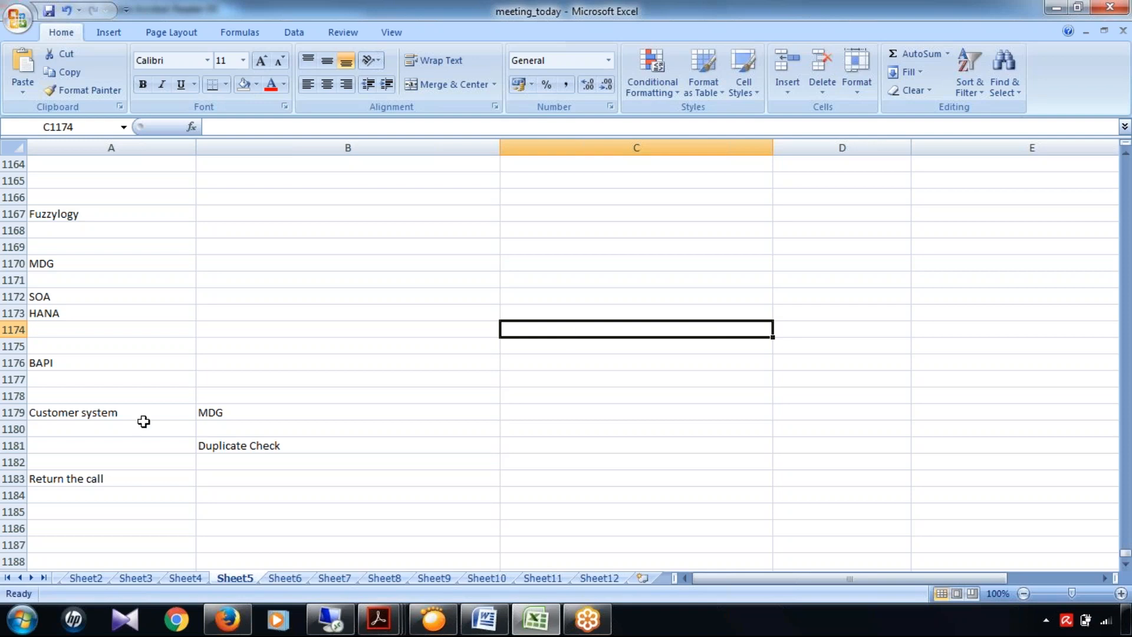
click(117, 408)
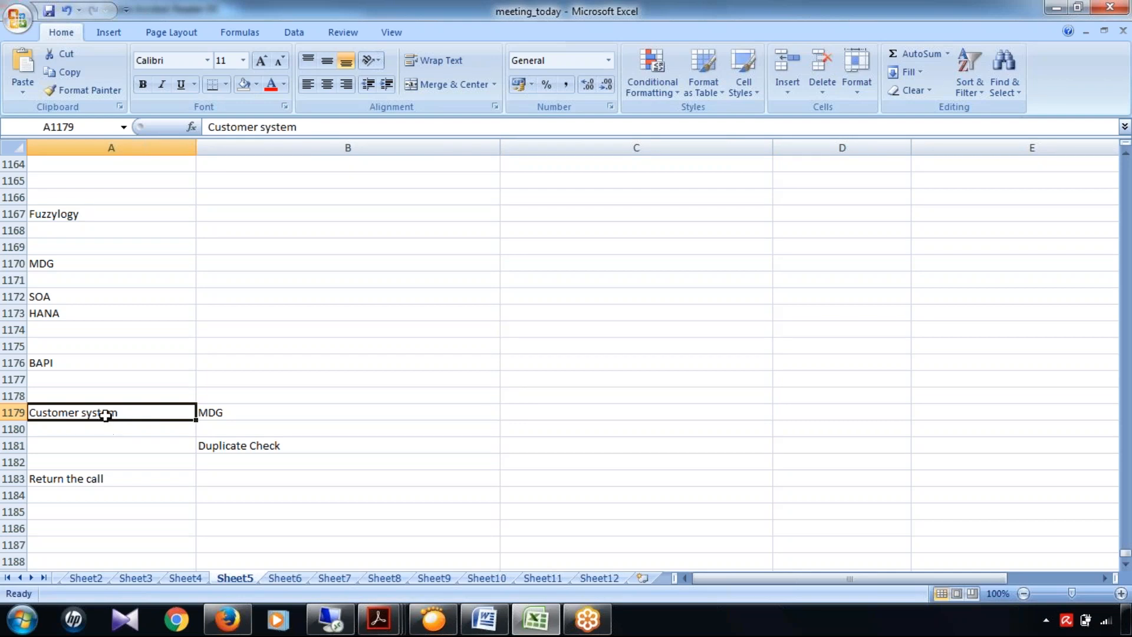
click(255, 451)
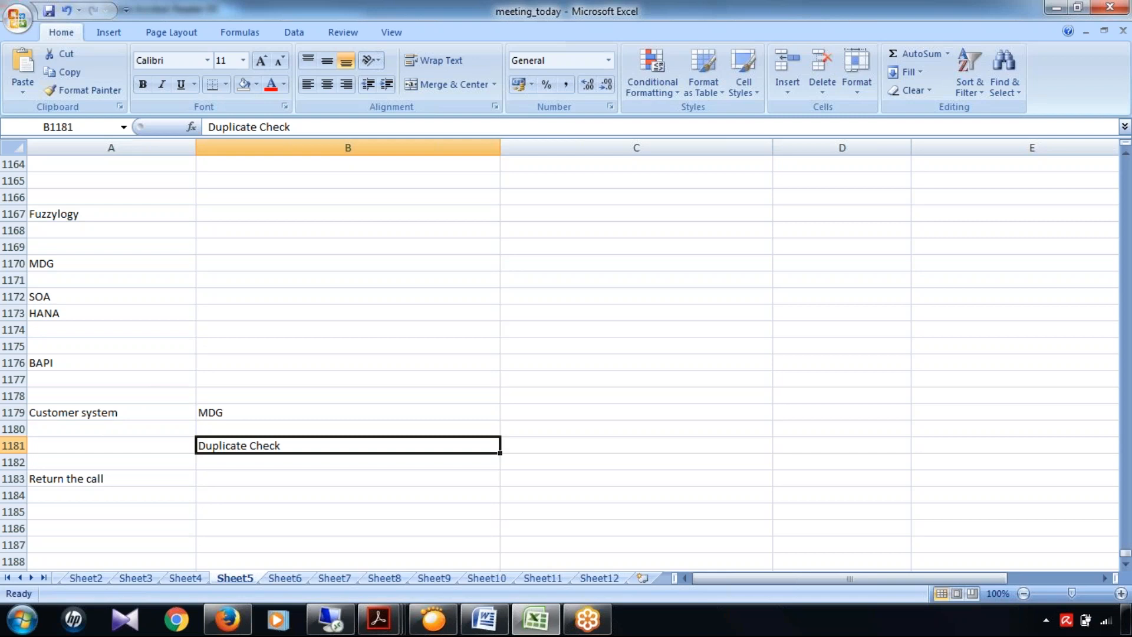
click(94, 411)
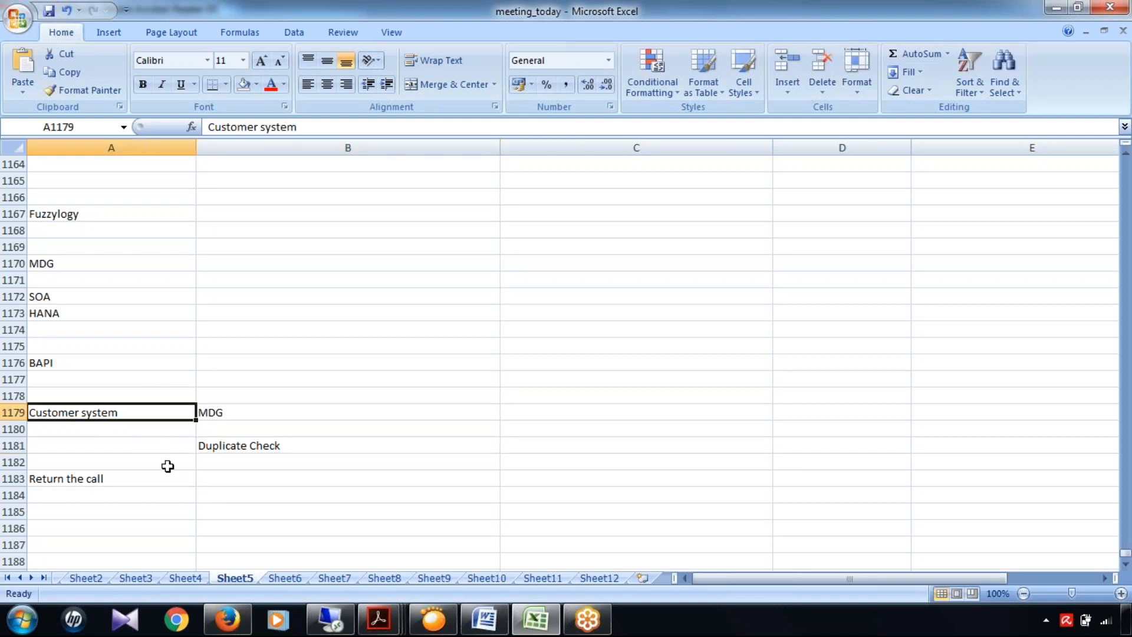
click(261, 424)
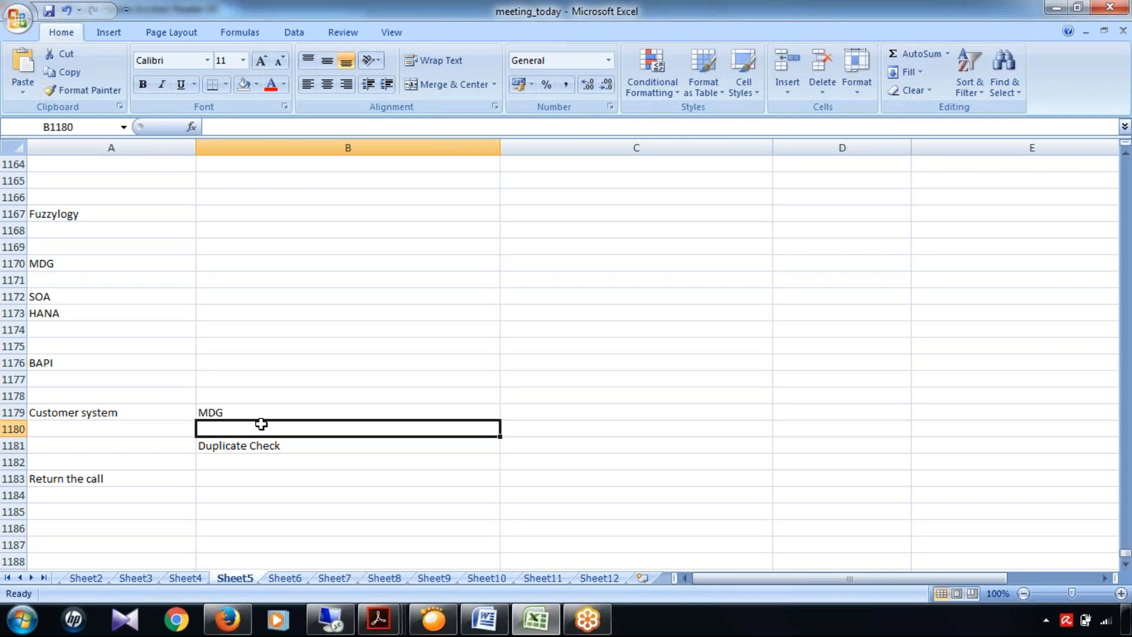
click(248, 449)
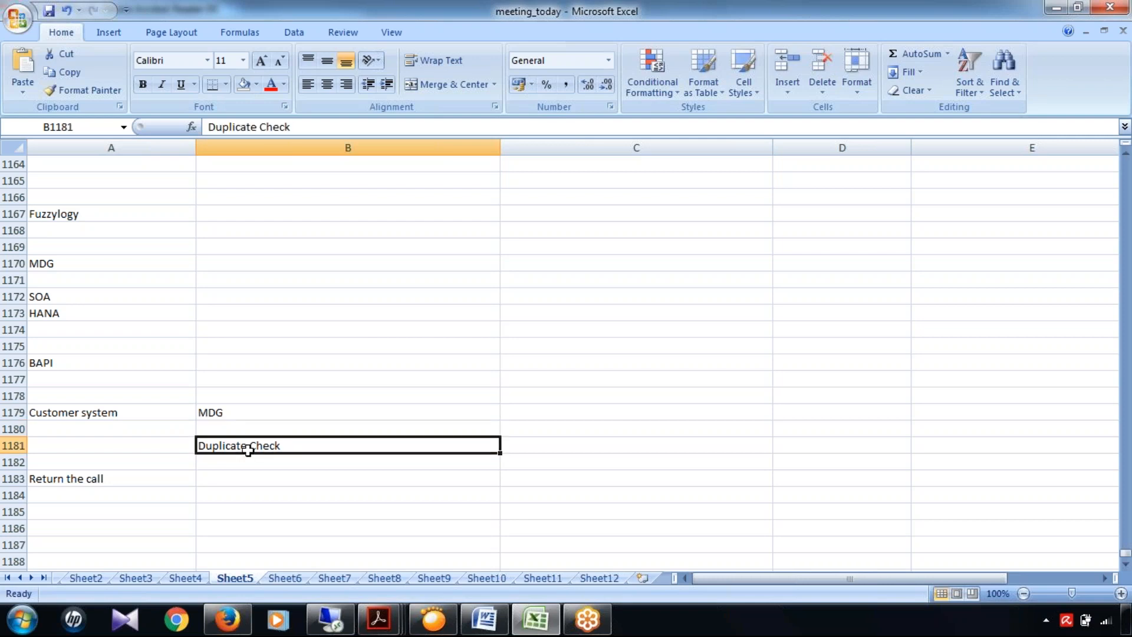
click(117, 479)
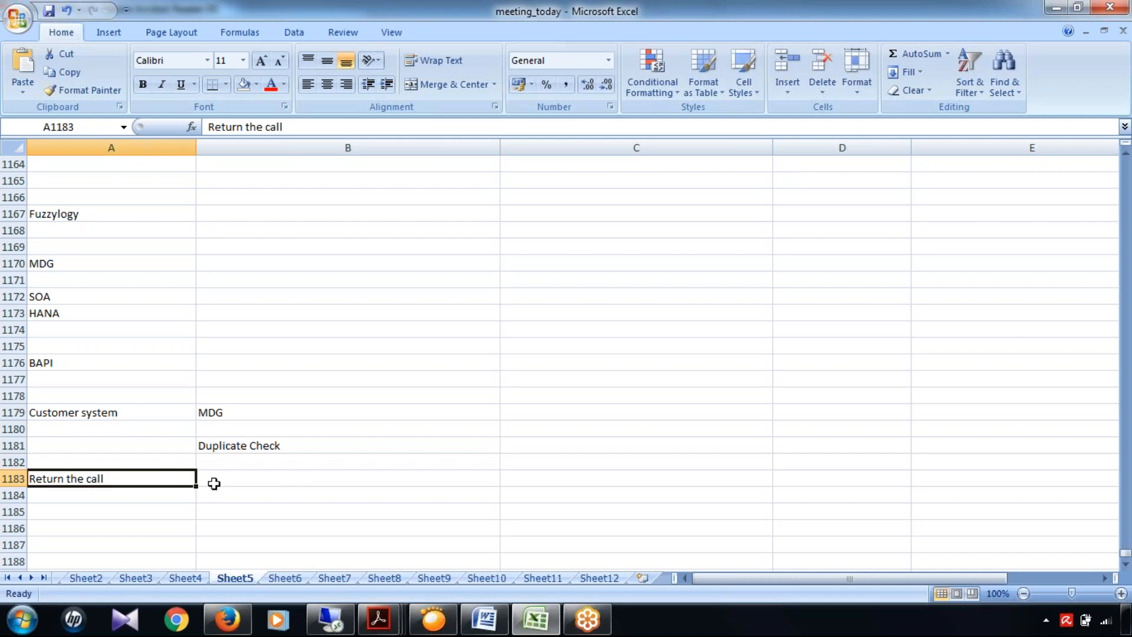
click(69, 411)
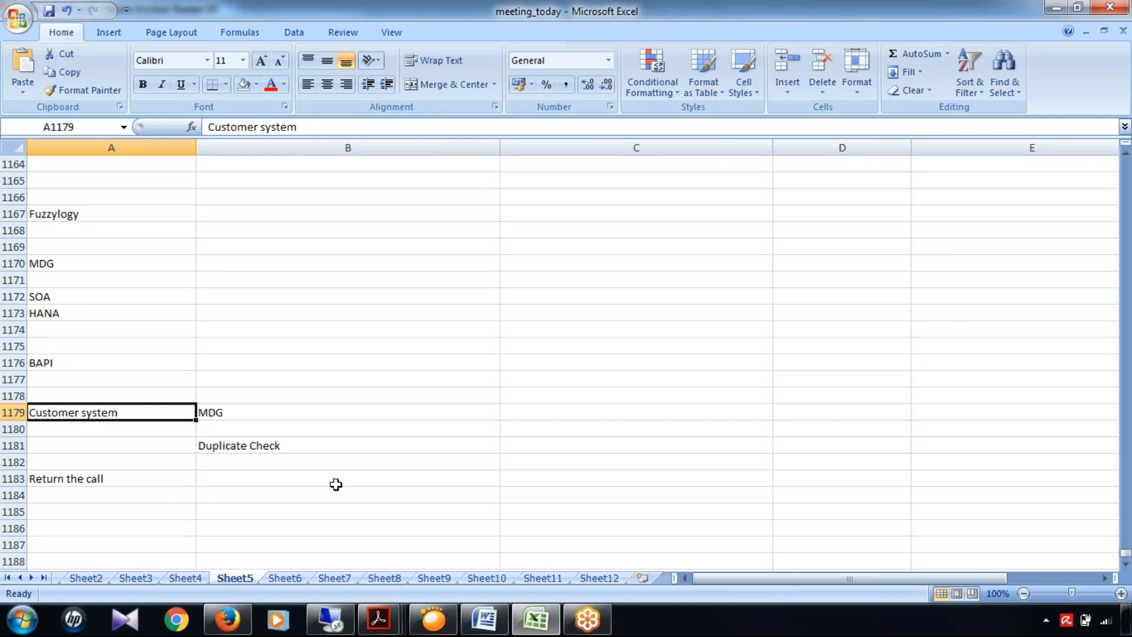
click(314, 449)
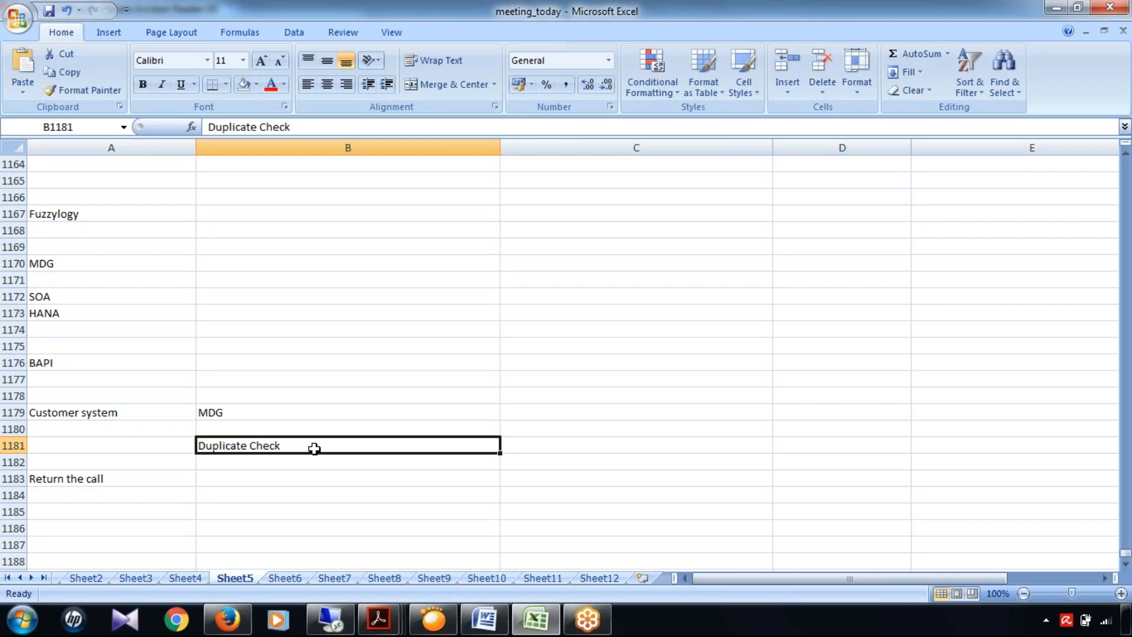
click(115, 412)
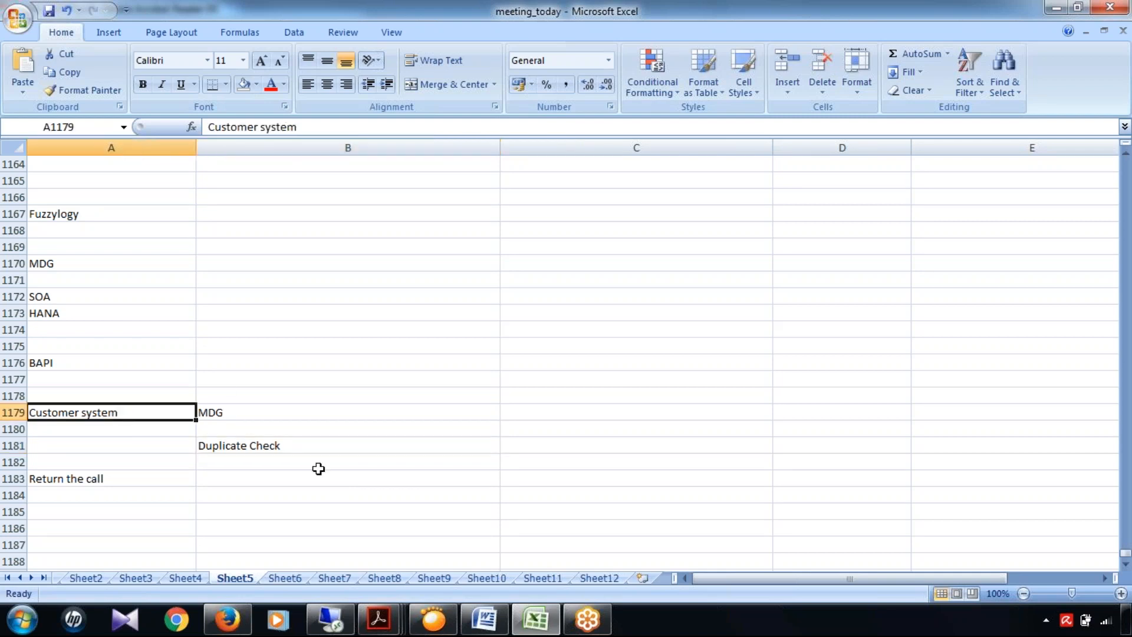
click(307, 447)
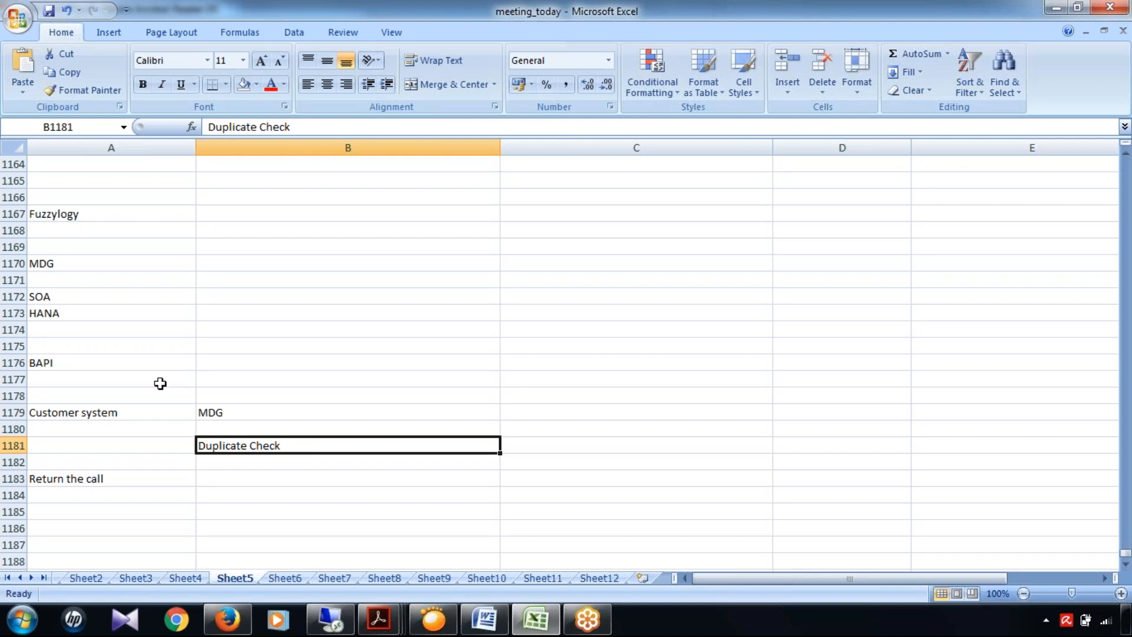
click(117, 413)
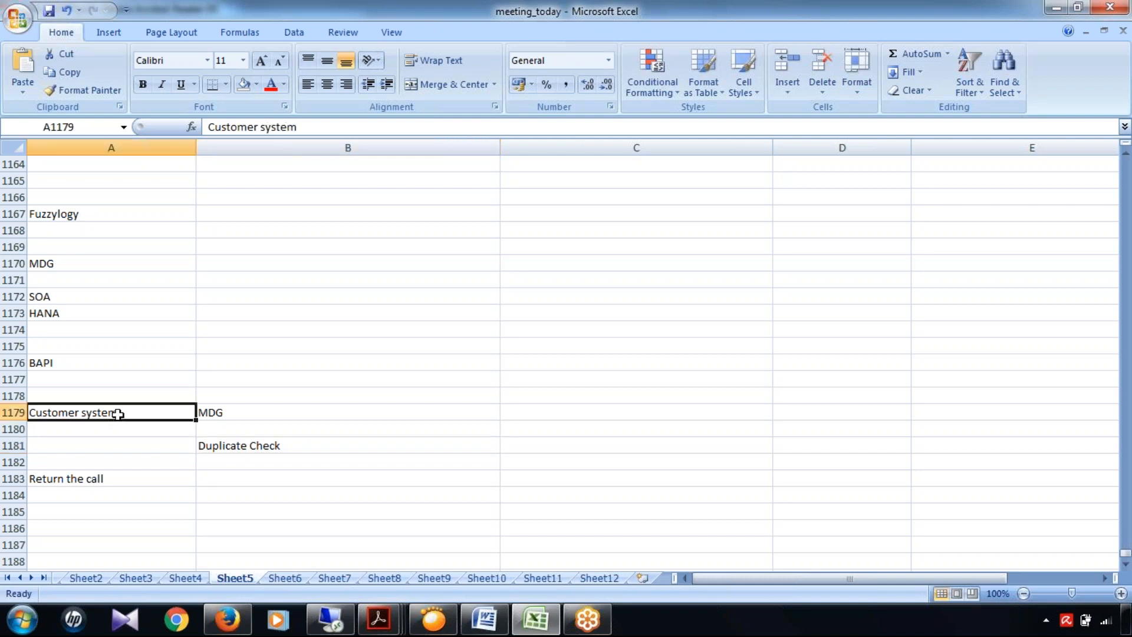
click(306, 420)
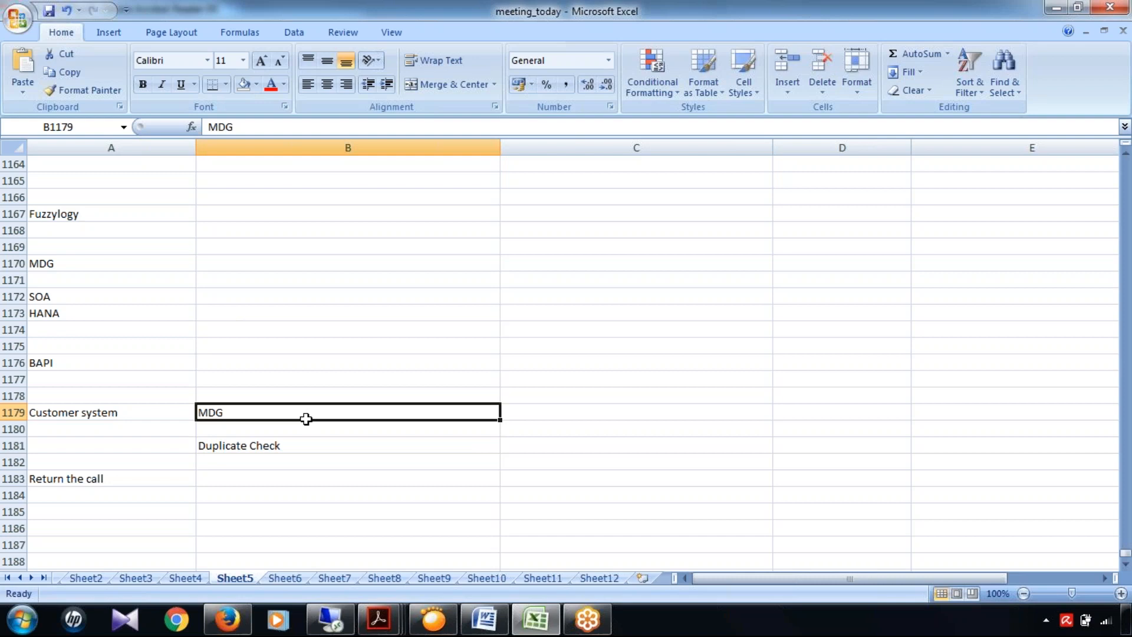
click(292, 455)
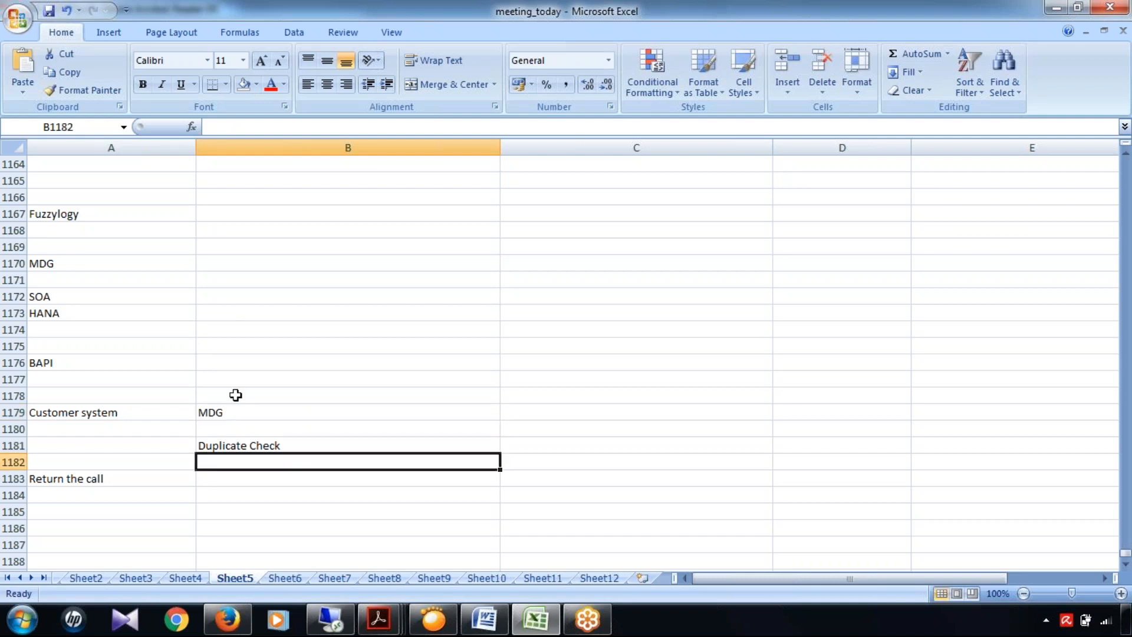
click(152, 408)
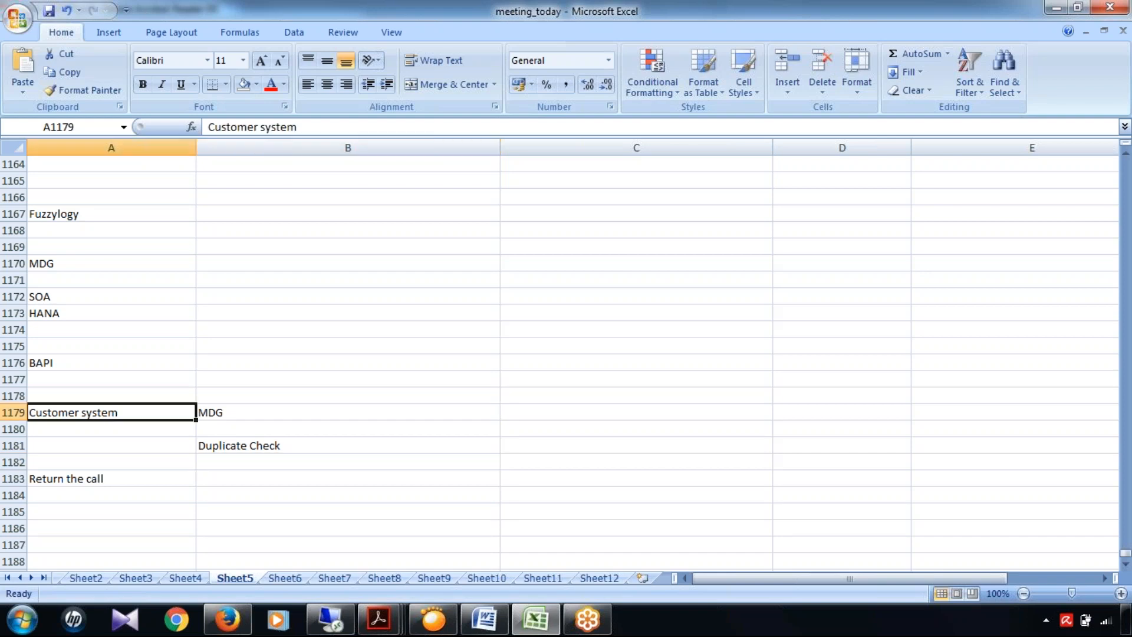
click(265, 459)
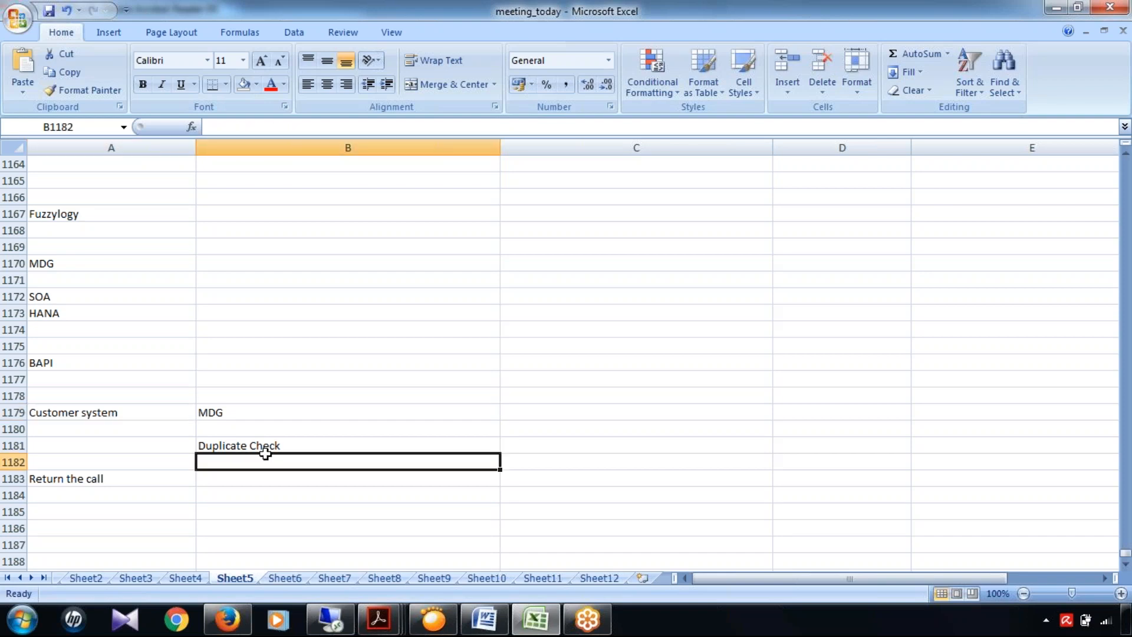
click(376, 441)
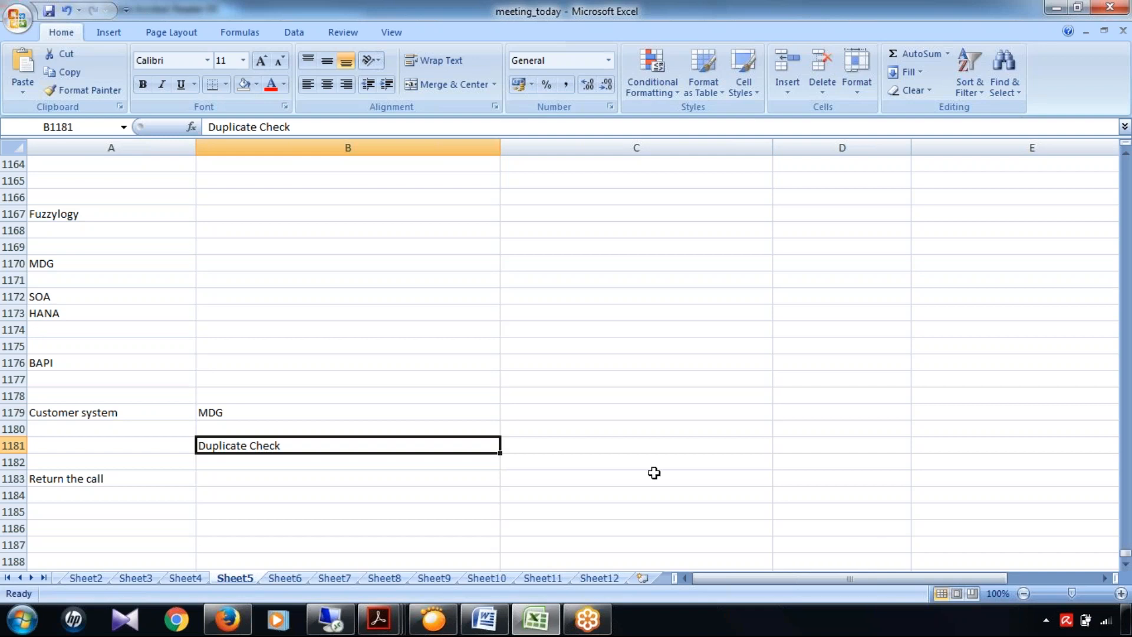
click(292, 514)
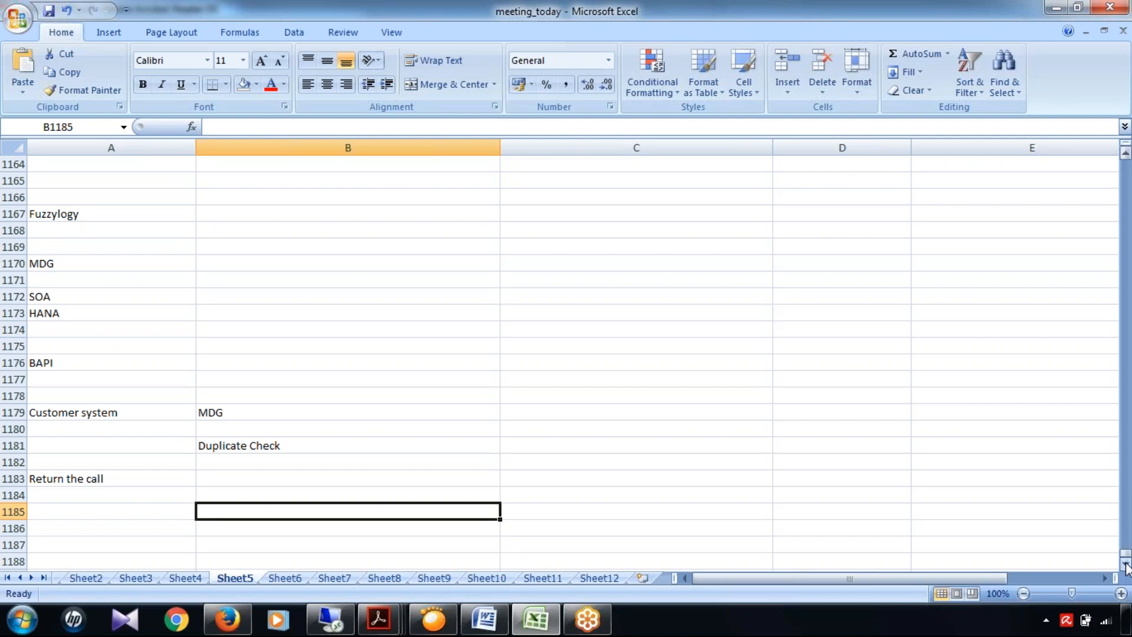
Enter Customer System in cell A1188, MDG in B1188 and Target in C1188.
click(1126, 566)
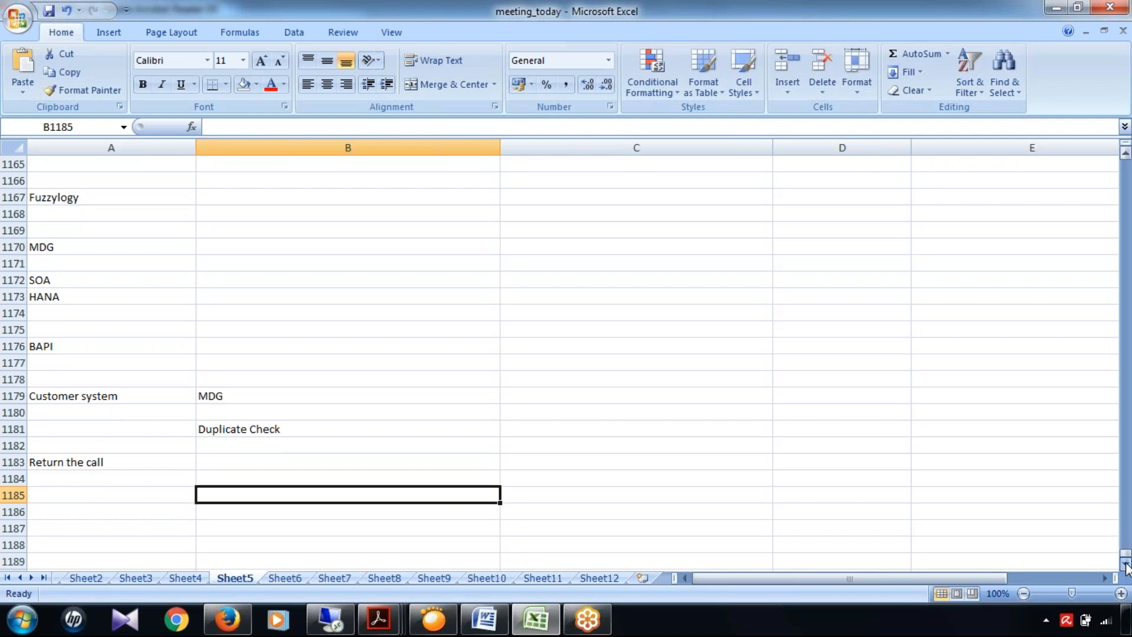
click(1126, 566)
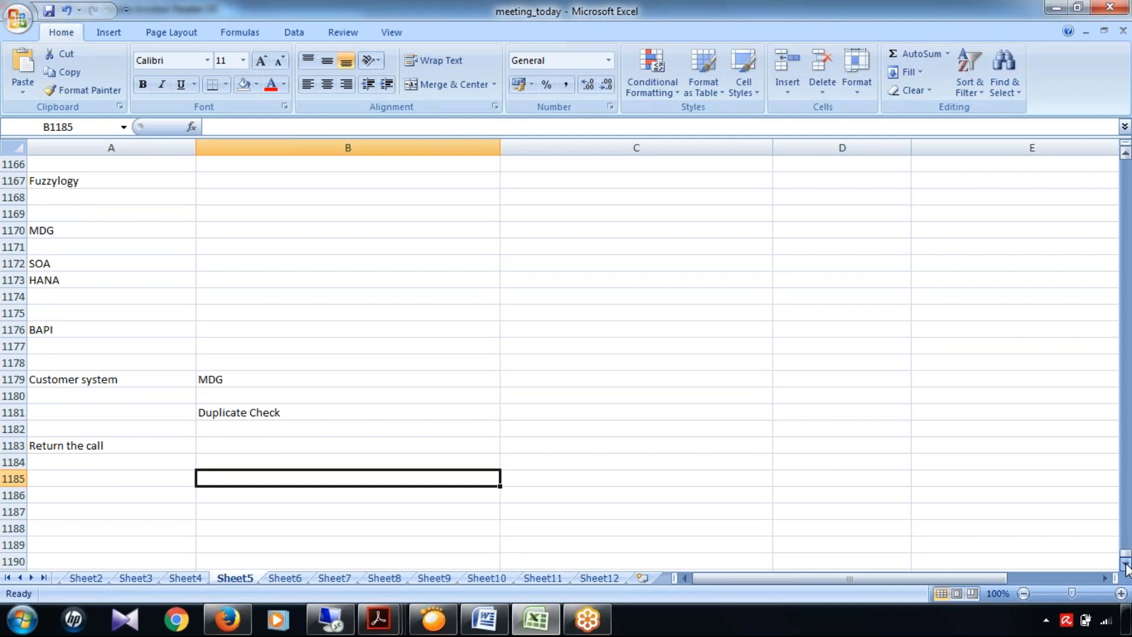
click(1126, 566)
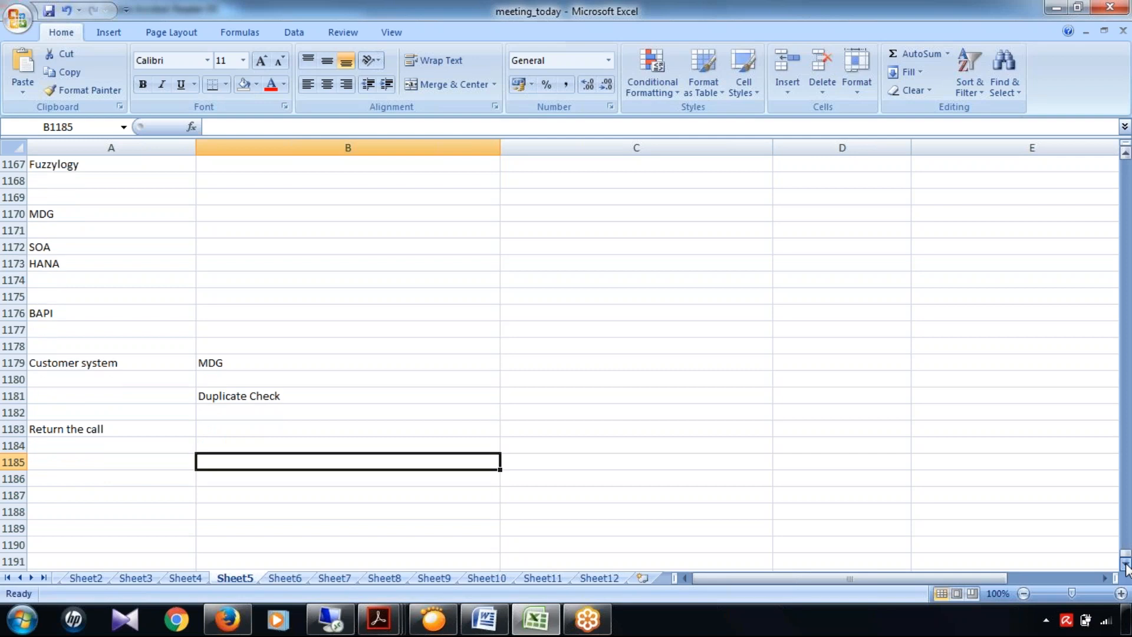
click(1126, 566)
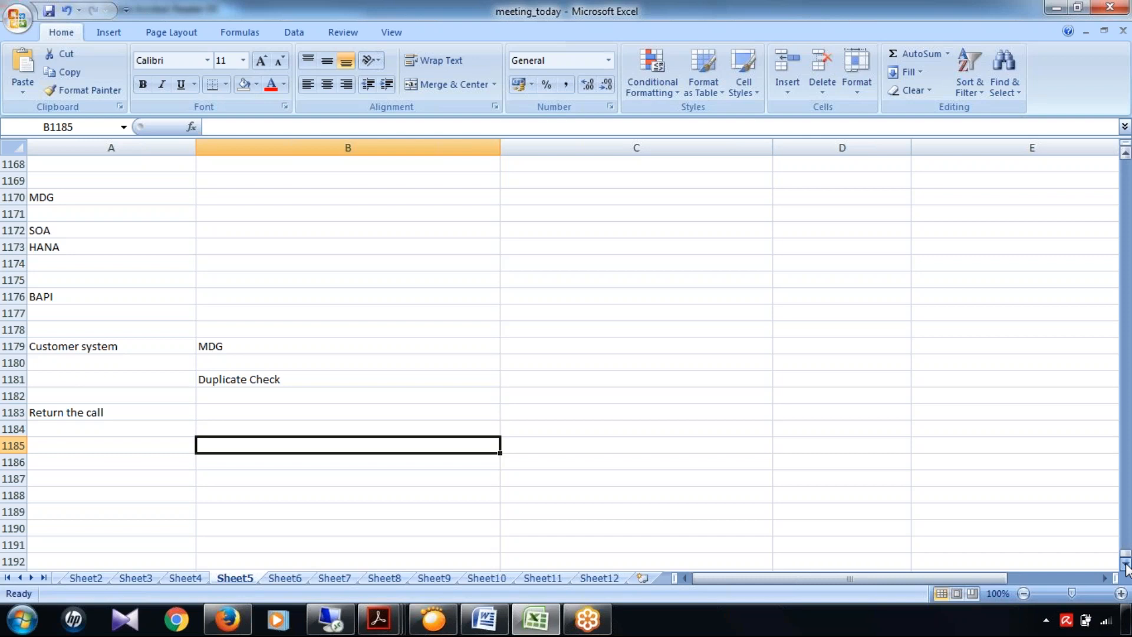
scroll(1126, 568, down, 3)
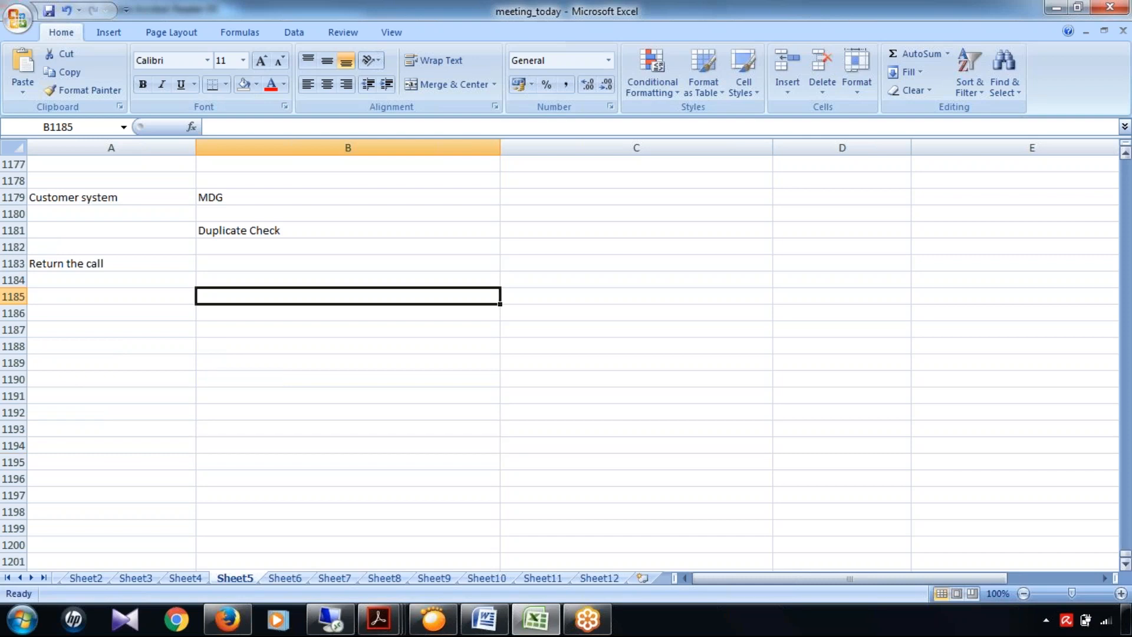
key(Down)
key(Down)
key(Down)
key(Left)
text(Cu)
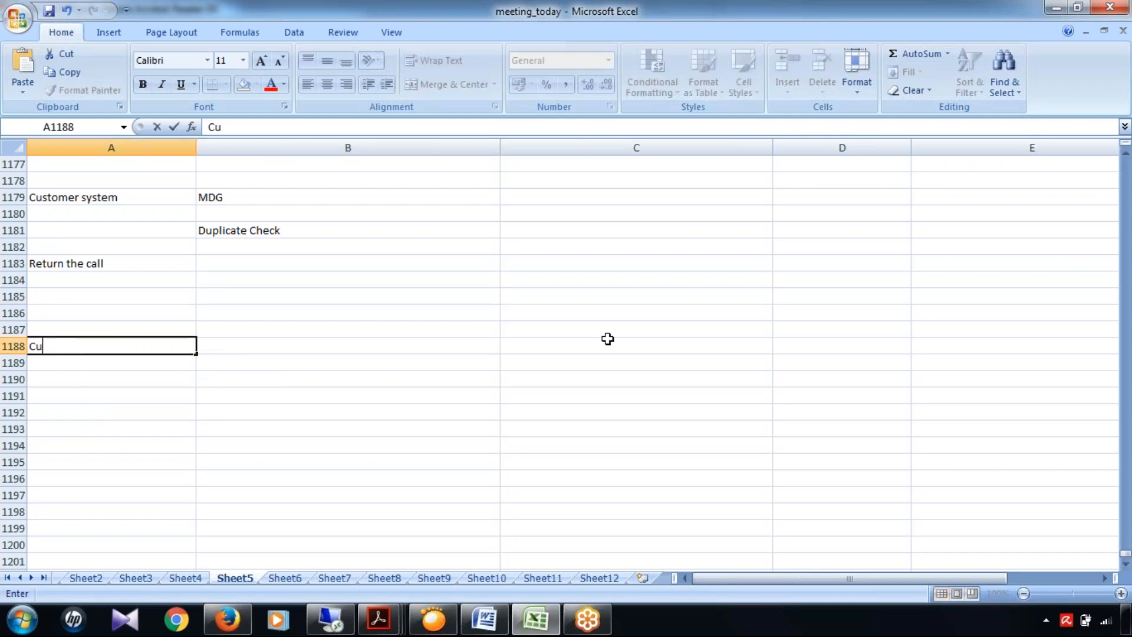
text(stomer System)
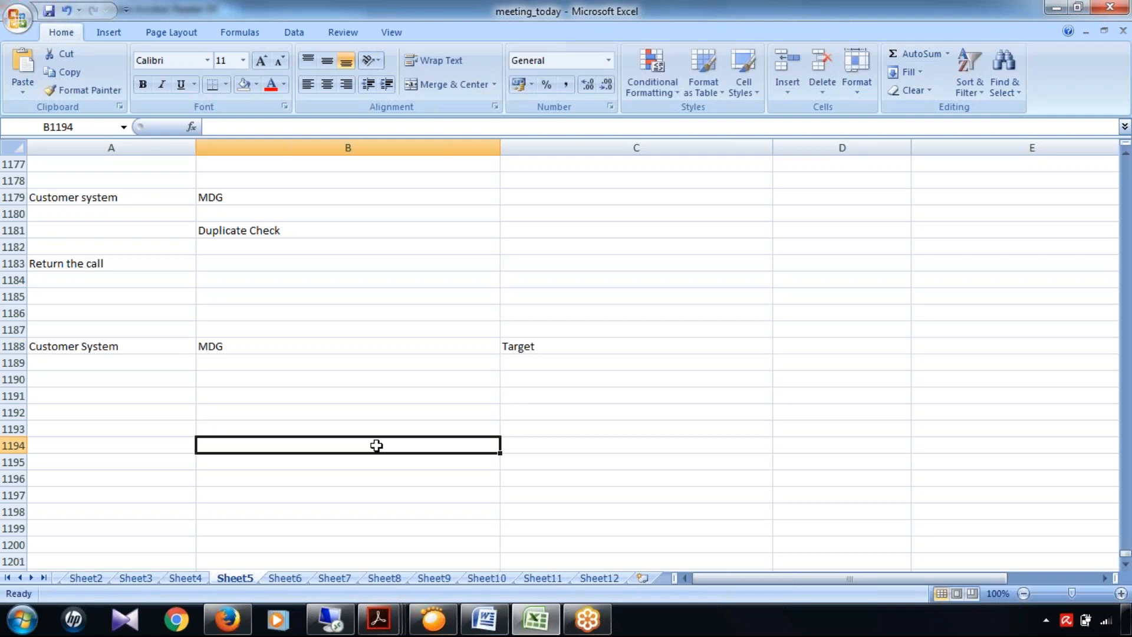
Enter Data in cell A1191 under Customer System and in B1191 under MDG.
click(120, 391)
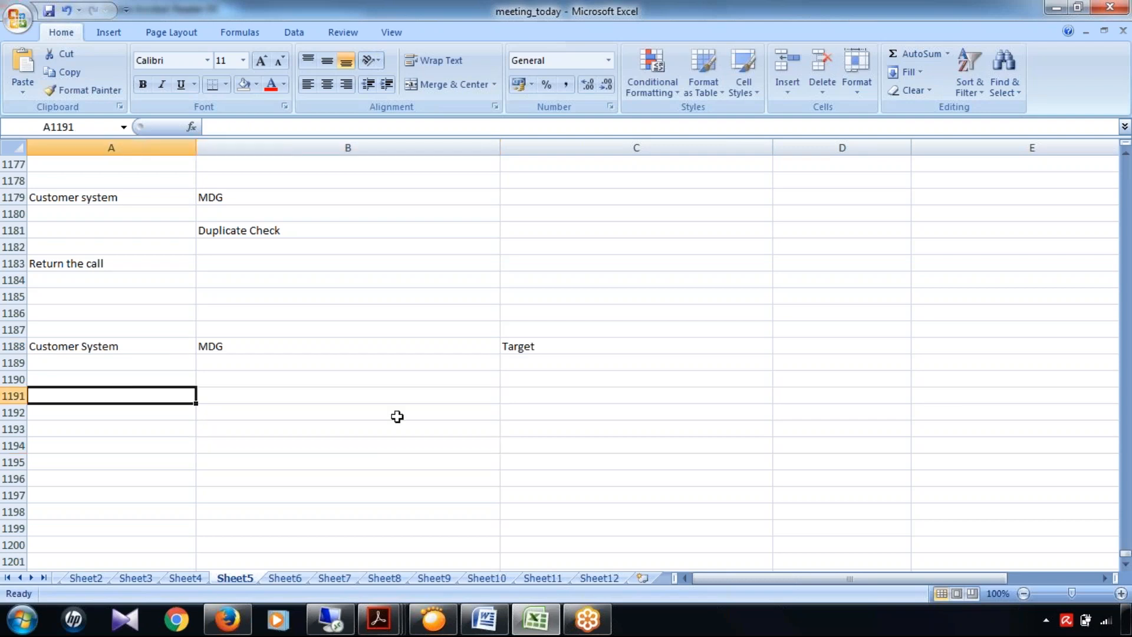
click(153, 378)
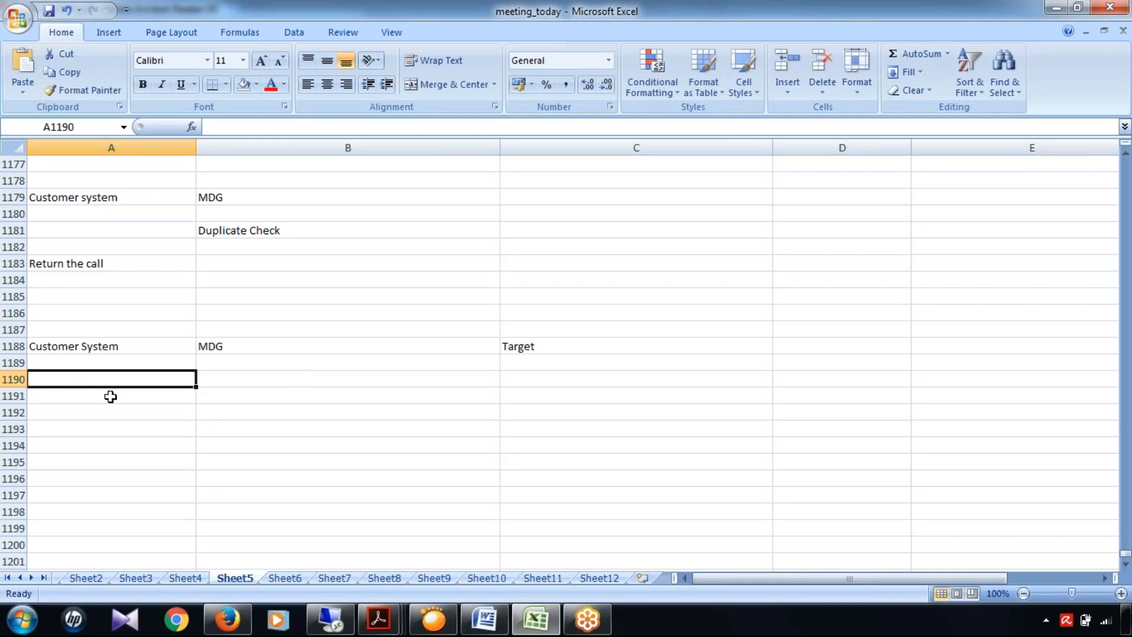
click(262, 391)
click(143, 396)
text(Data)
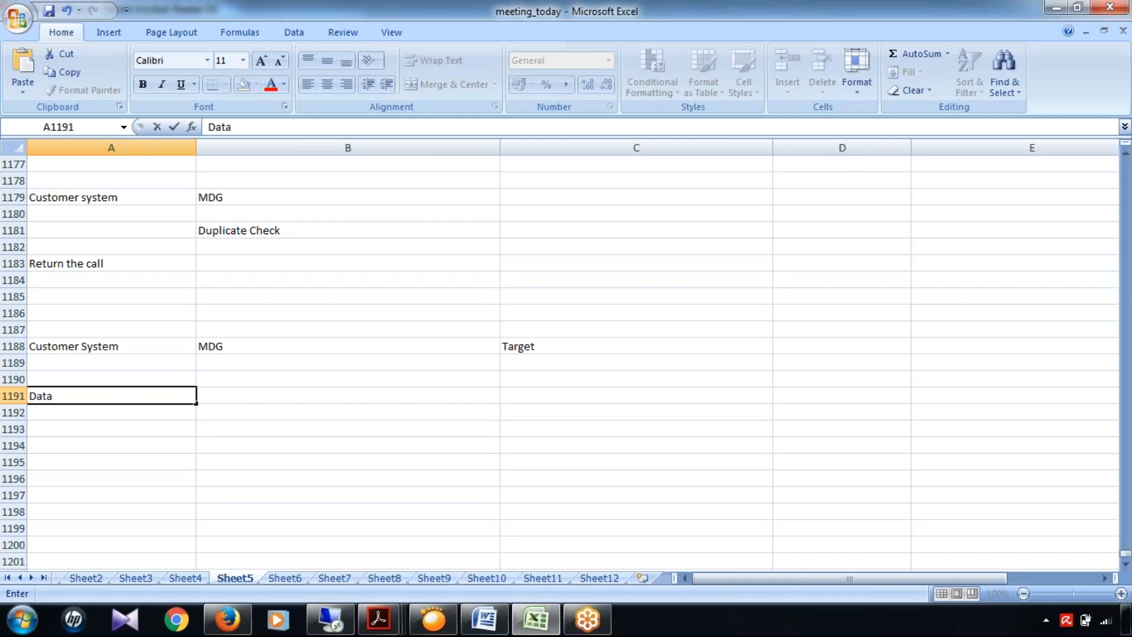
key(Tab)
text(Data)
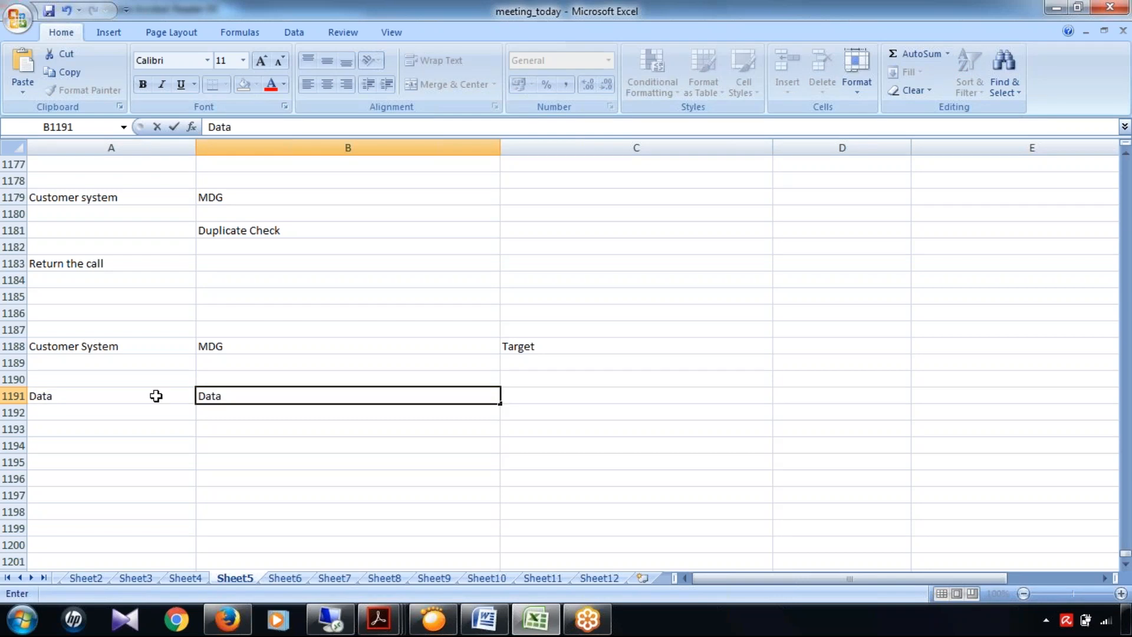
Enter Search & Duplicate Check in cell B1193, below the MDG data entry.
click(249, 425)
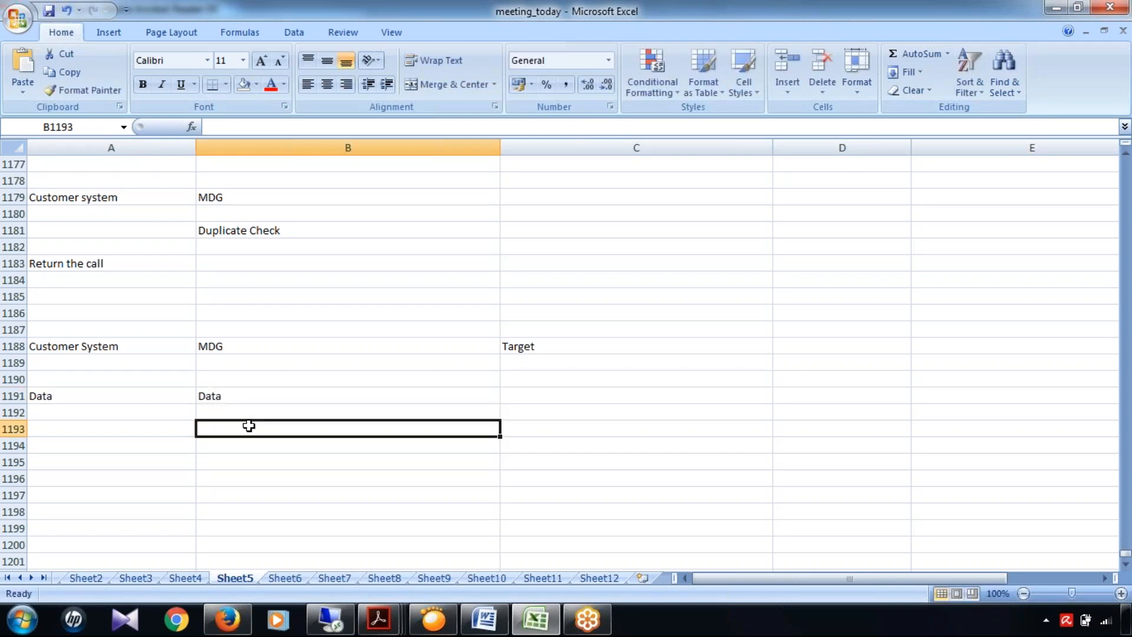
text(Search)
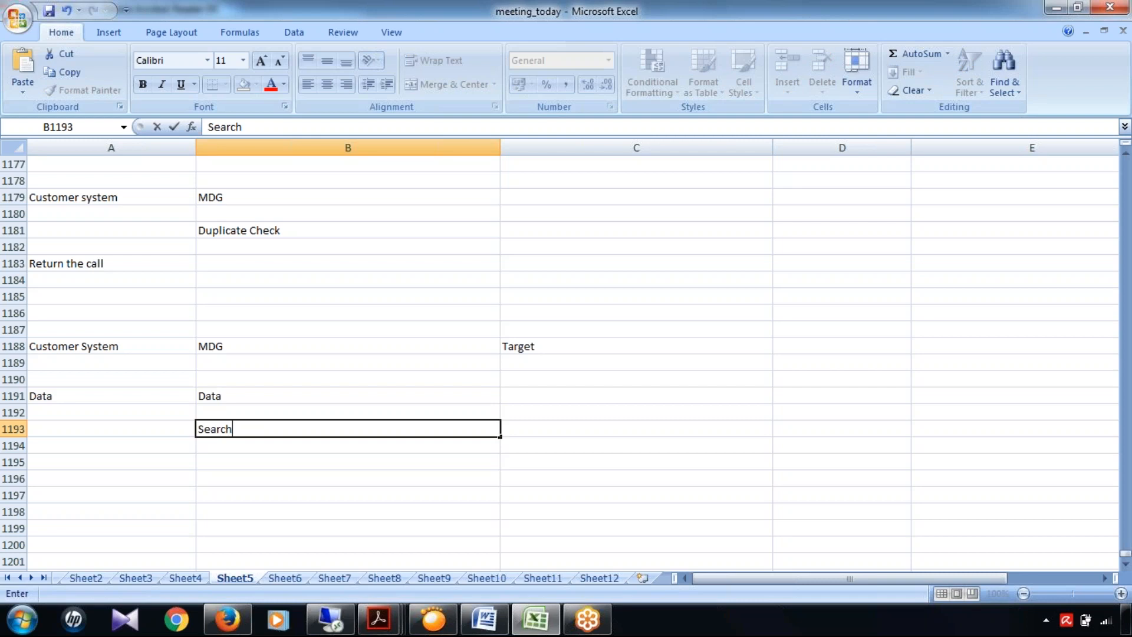
text( & Duplicate)
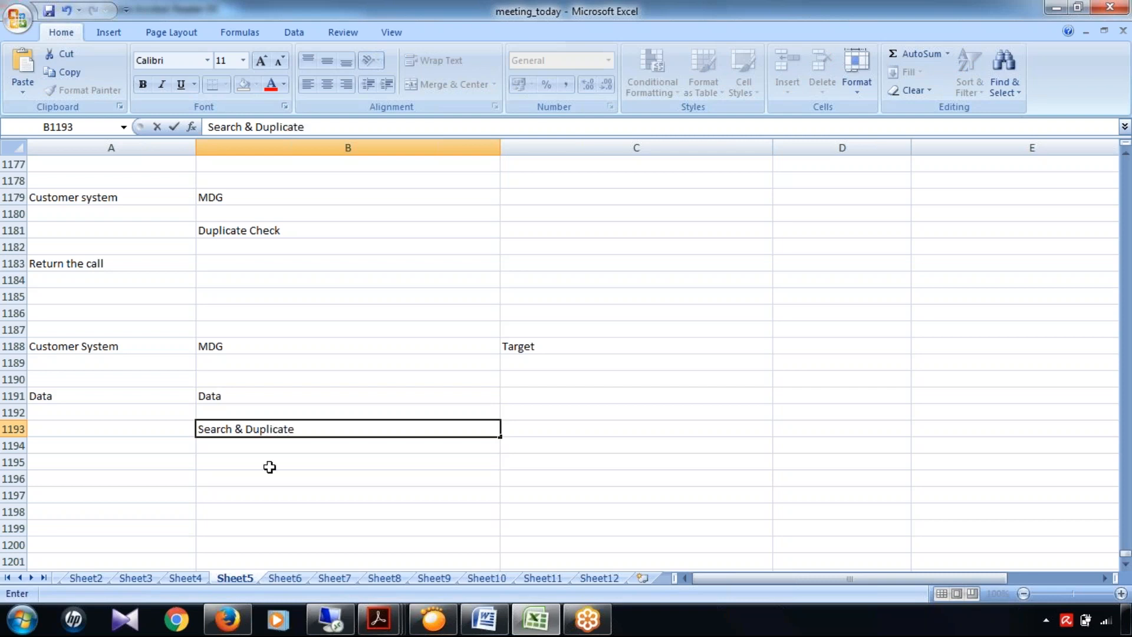
key(Return)
click(311, 425)
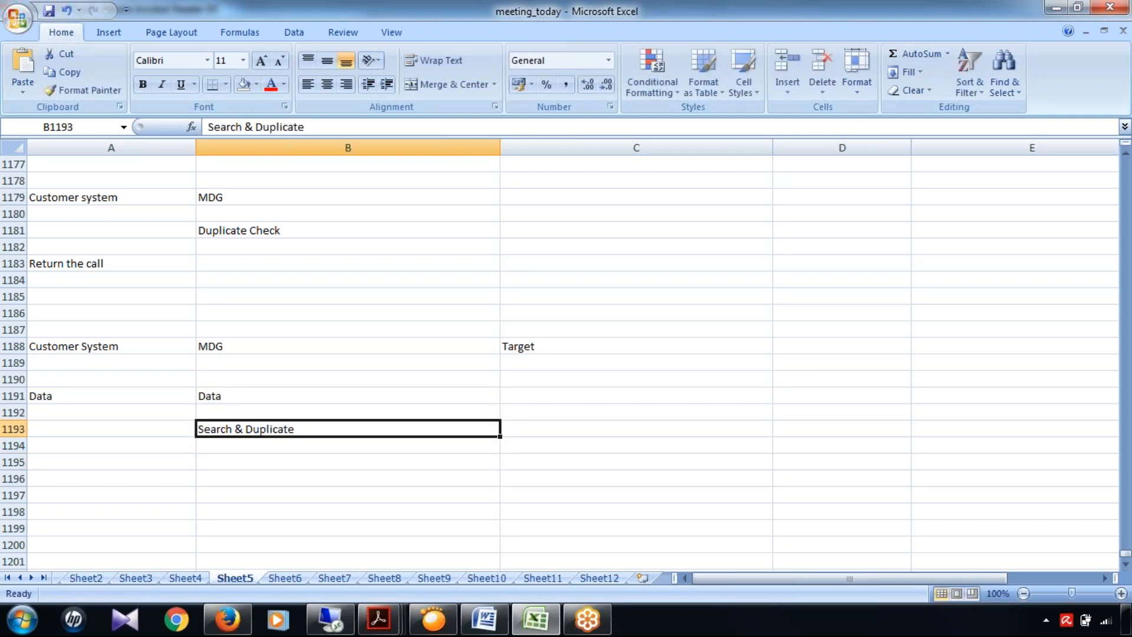
click(379, 126)
text(Check)
click(372, 460)
click(639, 477)
click(372, 448)
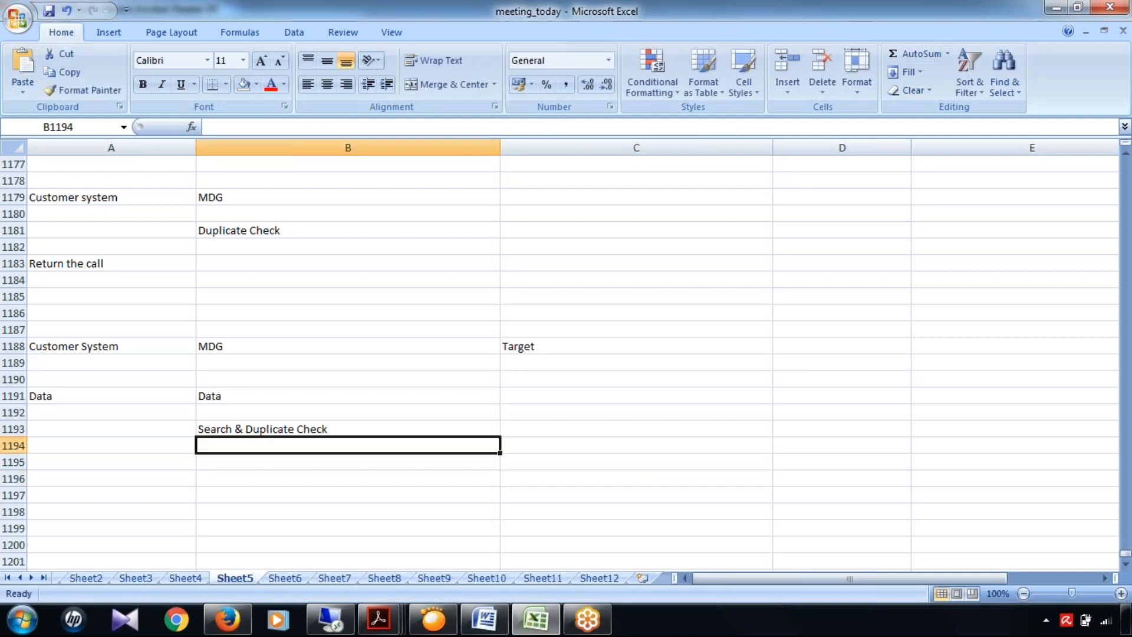
Review the DataBase, Key, HANA Based and Enterprise Search entries in the Search & Duplicate Check section from row 1120.
drag(1125, 557, 1125, 557)
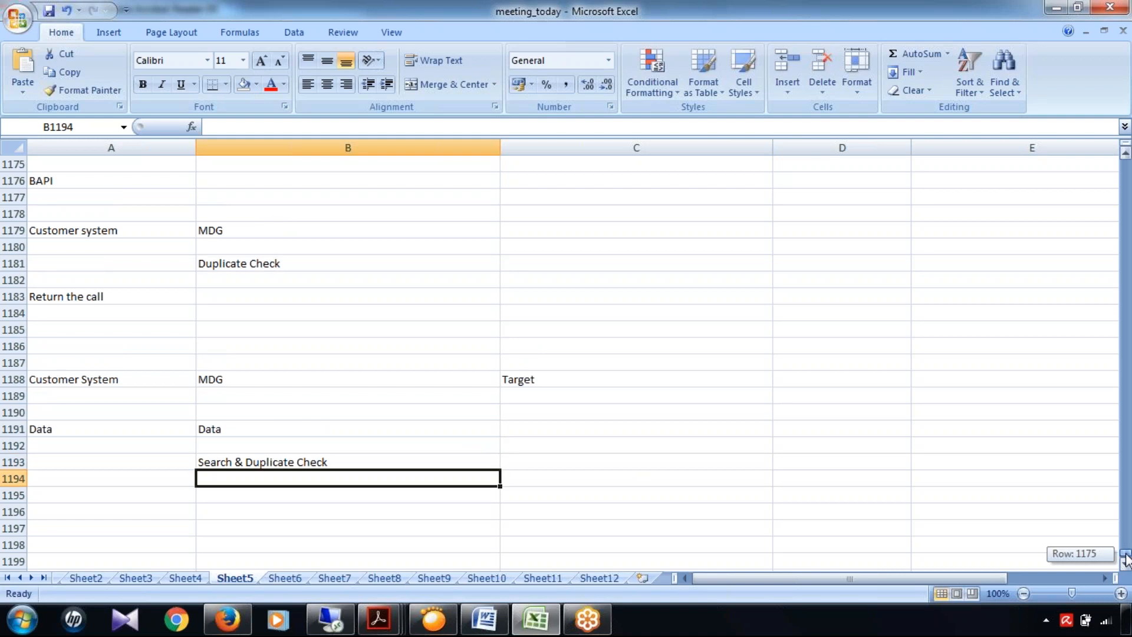
drag(1125, 558, 1125, 539)
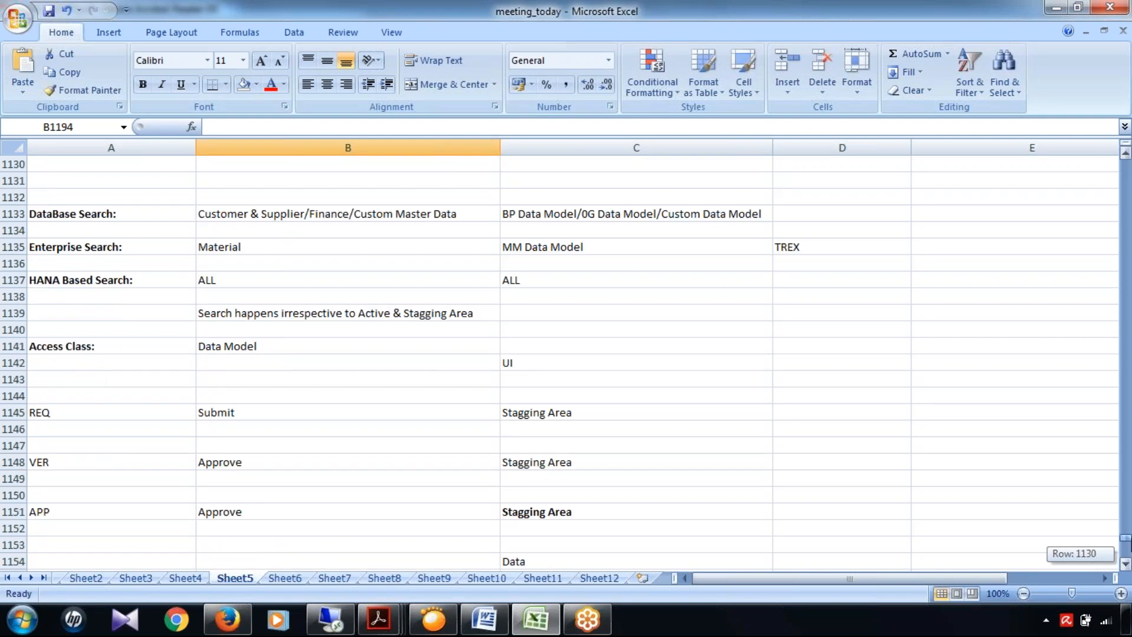
drag(1125, 538, 1125, 534)
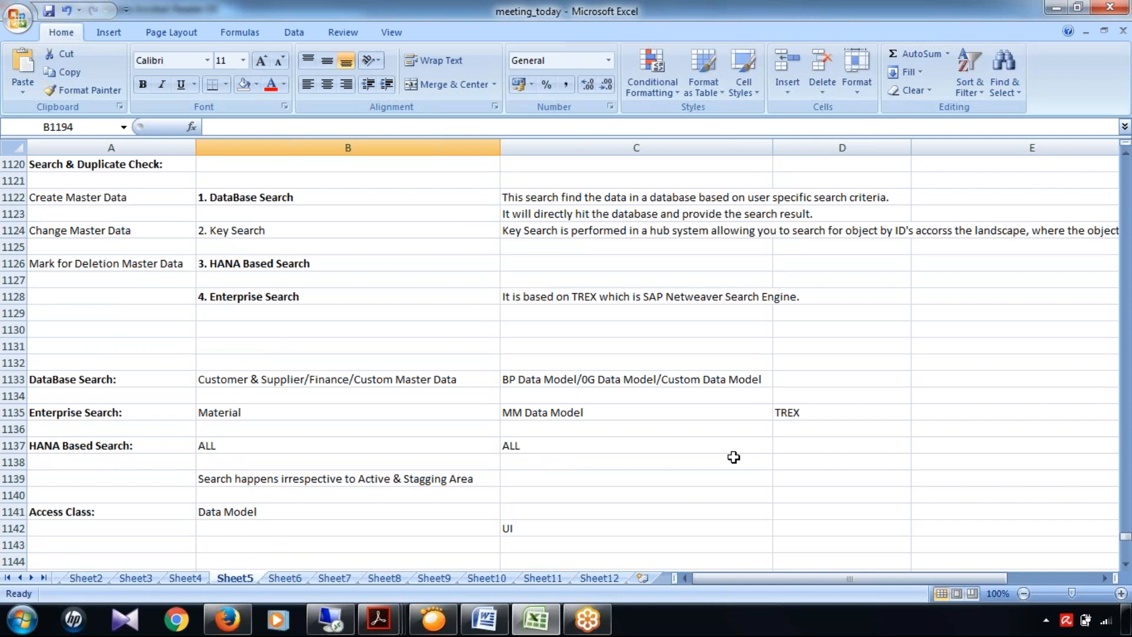
click(286, 207)
click(286, 259)
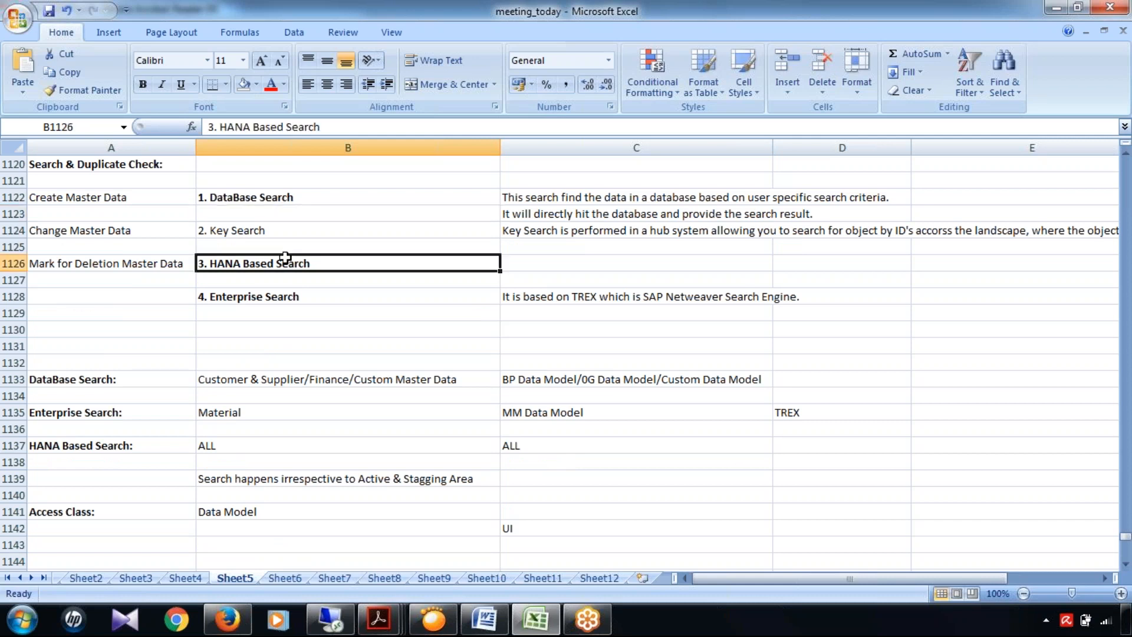
click(285, 302)
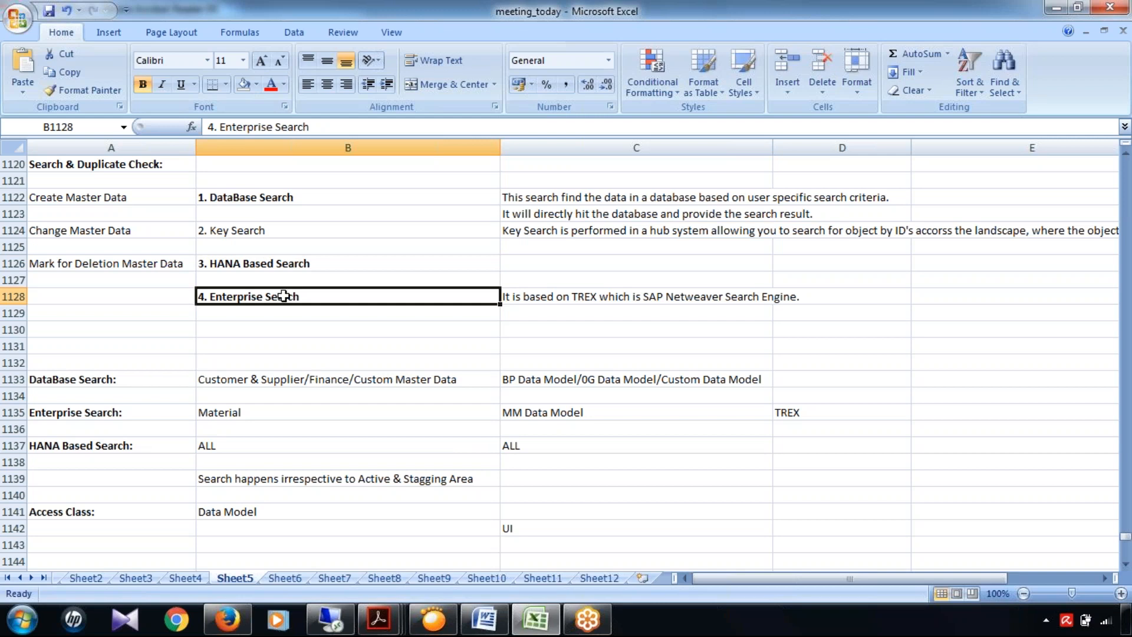
click(292, 269)
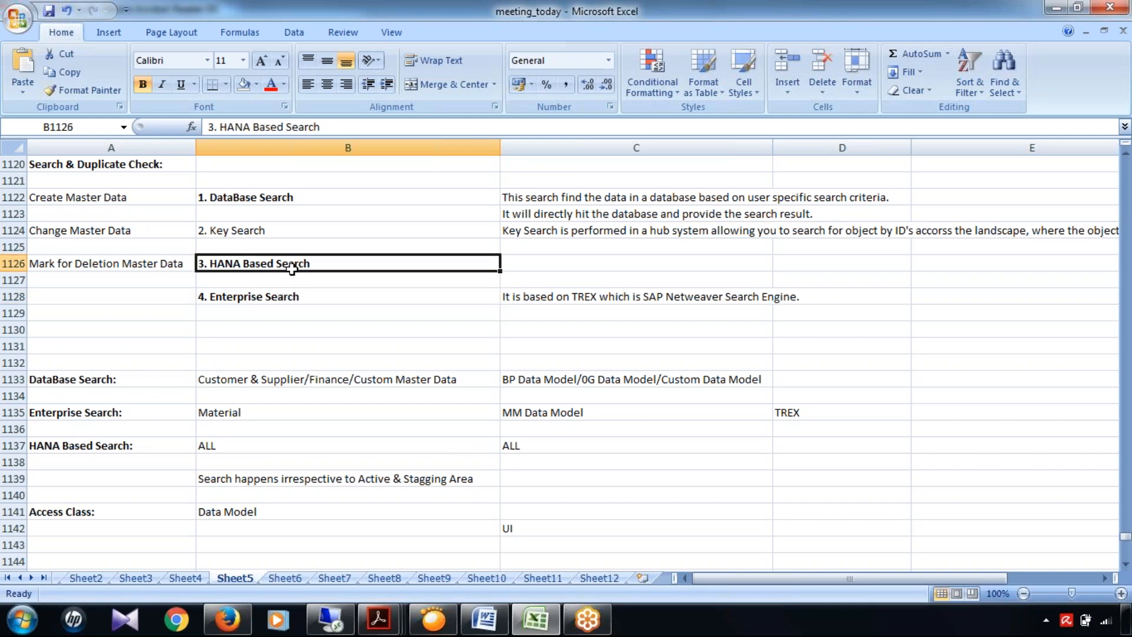
click(286, 188)
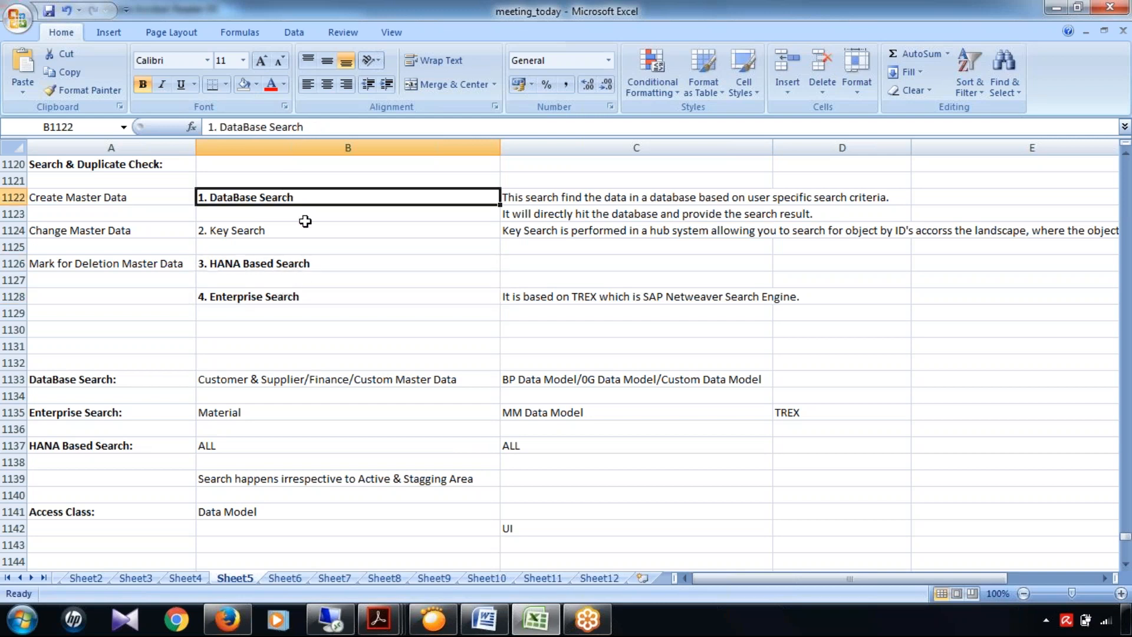
click(305, 219)
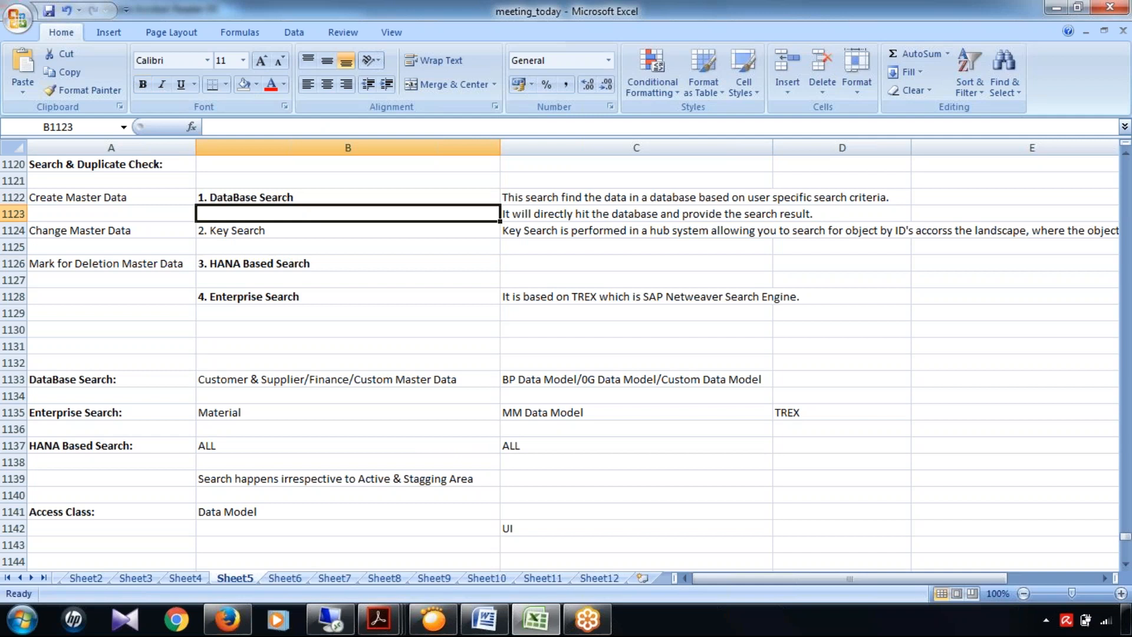
click(323, 242)
click(323, 230)
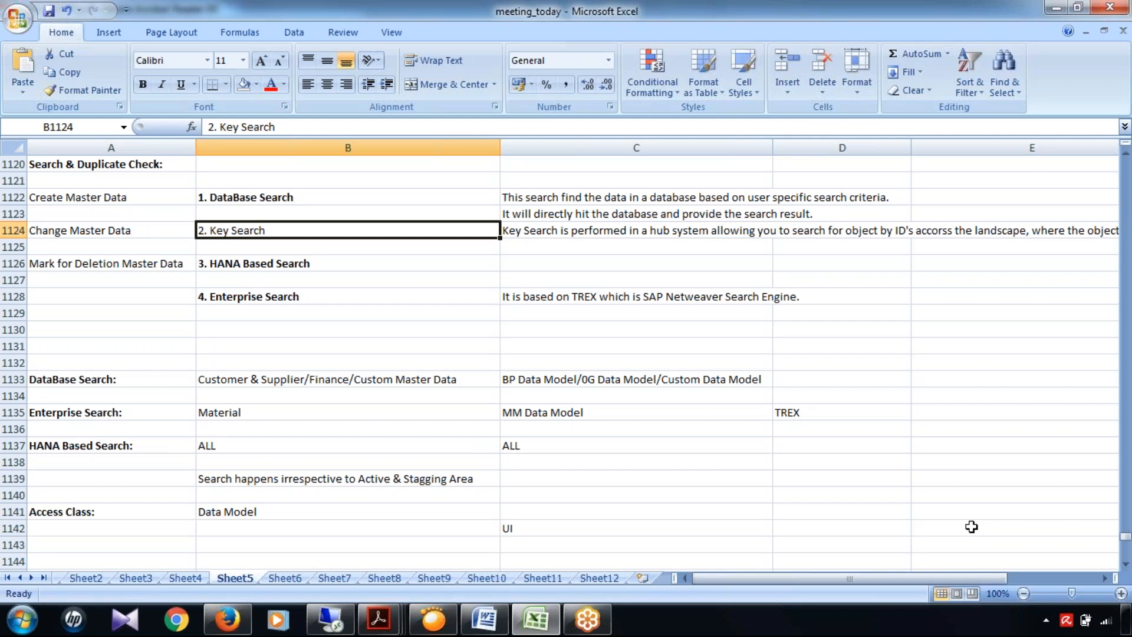
Clear the example call-flow notes below the Fuzzylogy entry, from row 1170 downward.
click(985, 527)
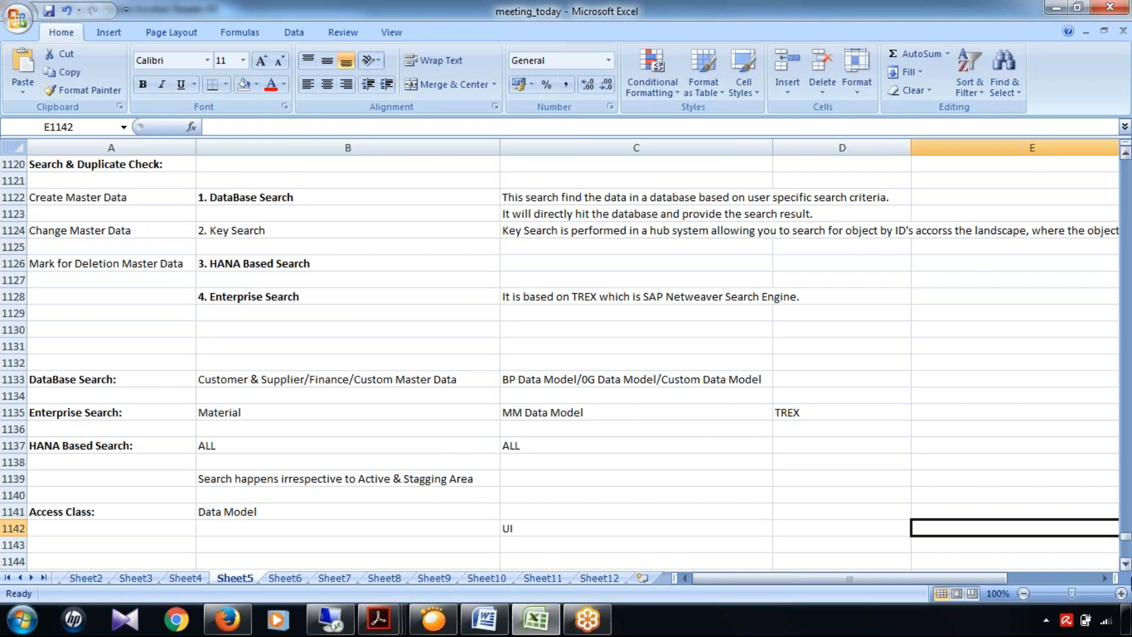
scroll(566, 353, down, 20)
click(348, 395)
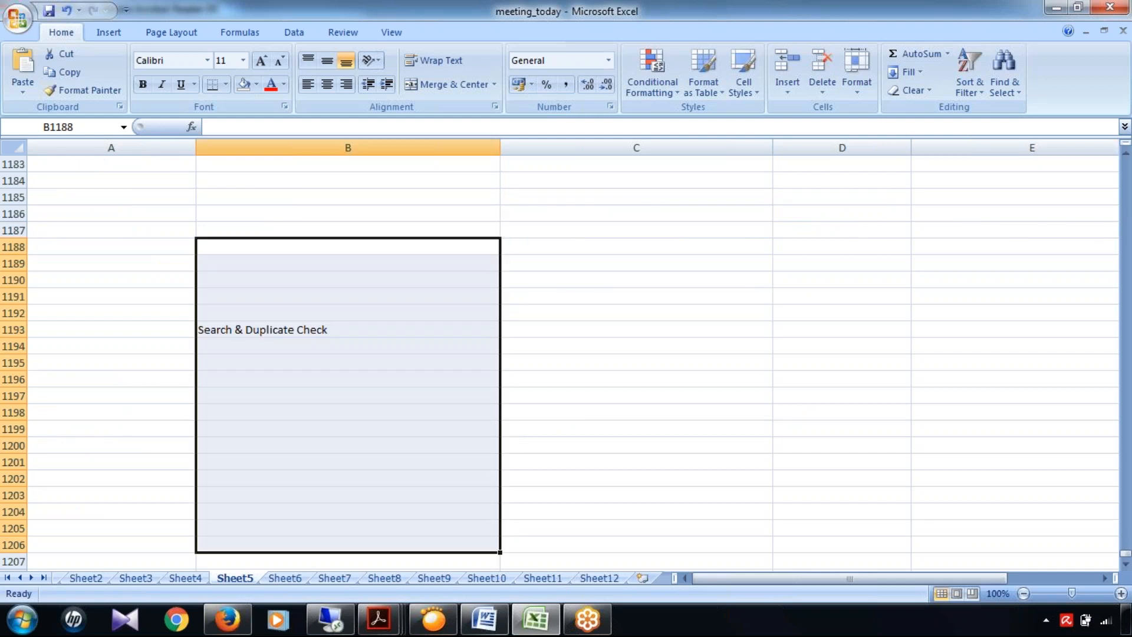
scroll(81, 429, up, 10)
click(81, 430)
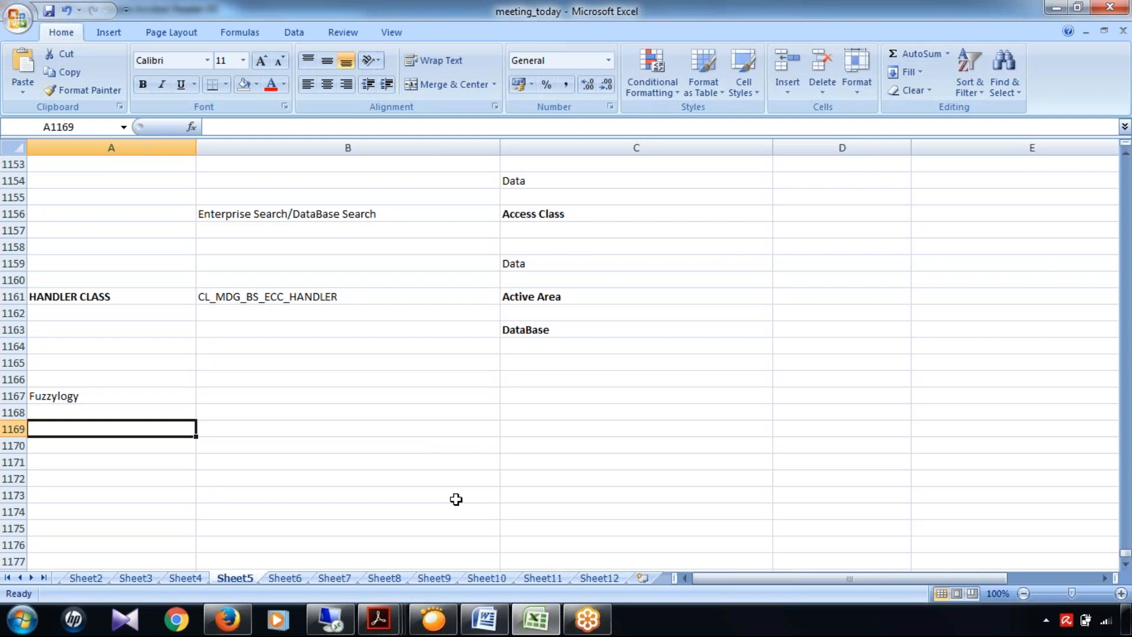
Switch to the reference PDF and examine the MDG and Enterprise Search indexing diagram around the access class.
click(378, 619)
click(425, 531)
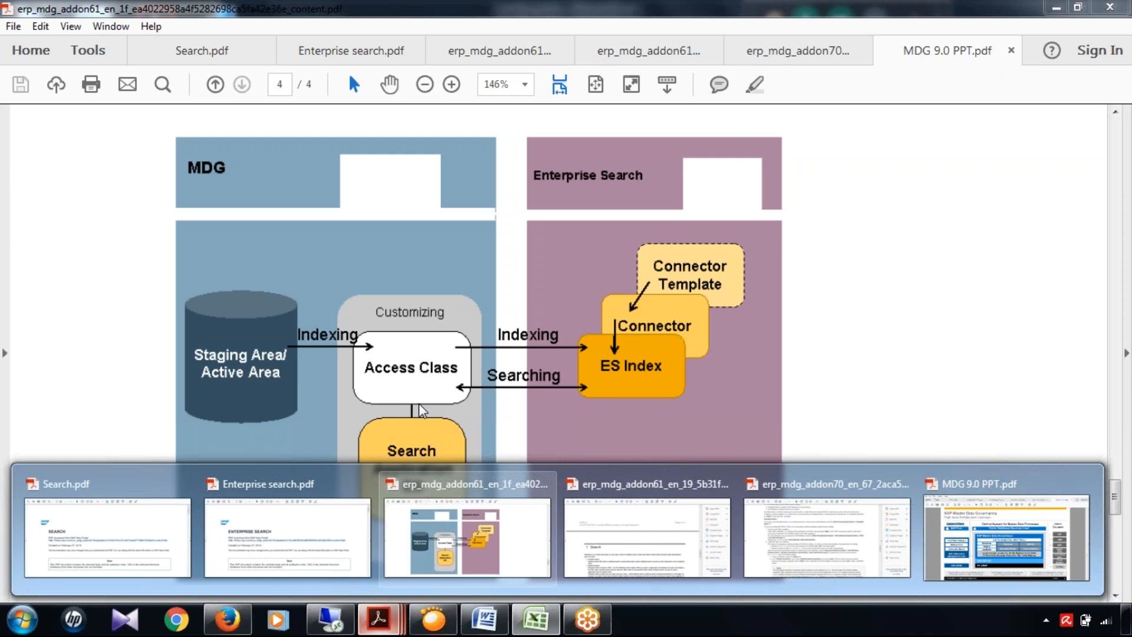
Switch to the SAP remote session, open Define Search Applications from the IMG and widen the dialog structure pane.
click(330, 619)
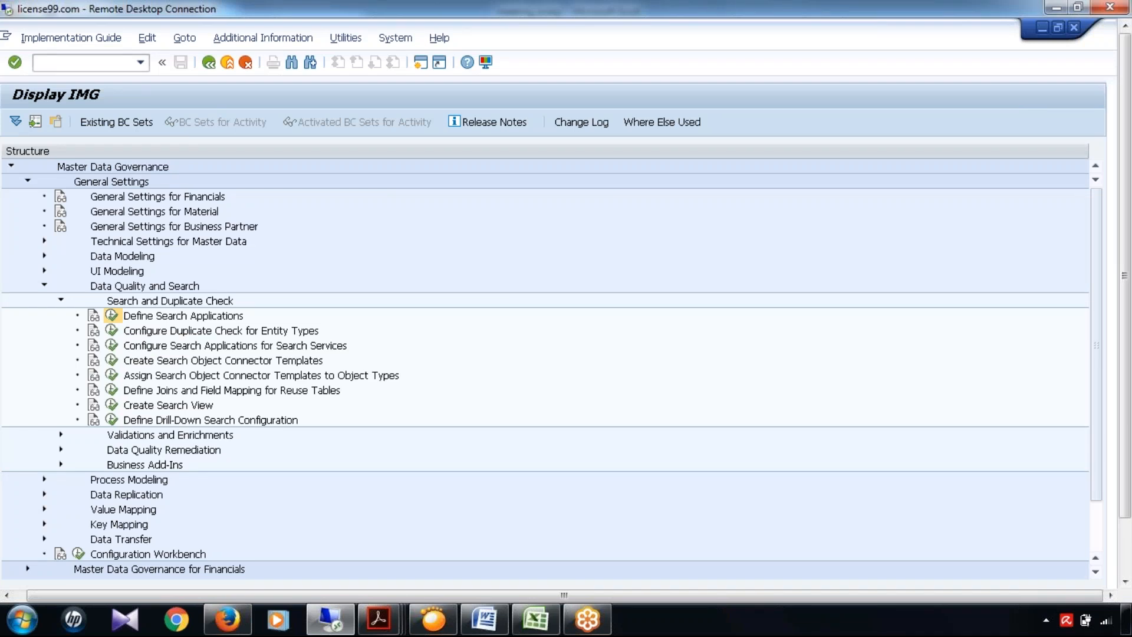
click(113, 315)
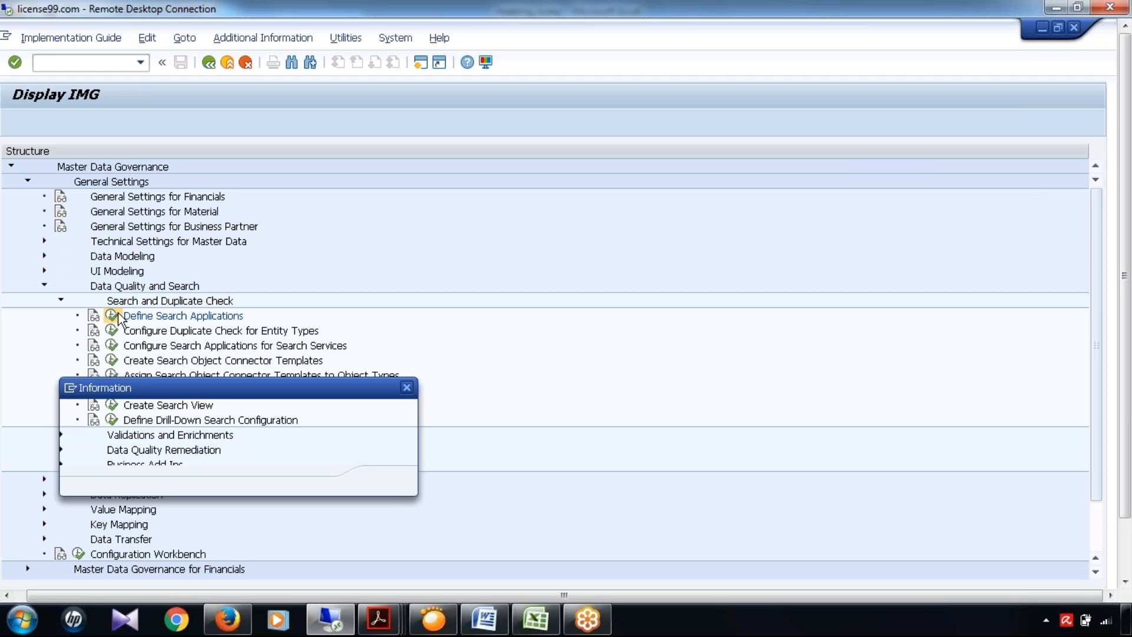
key(Return)
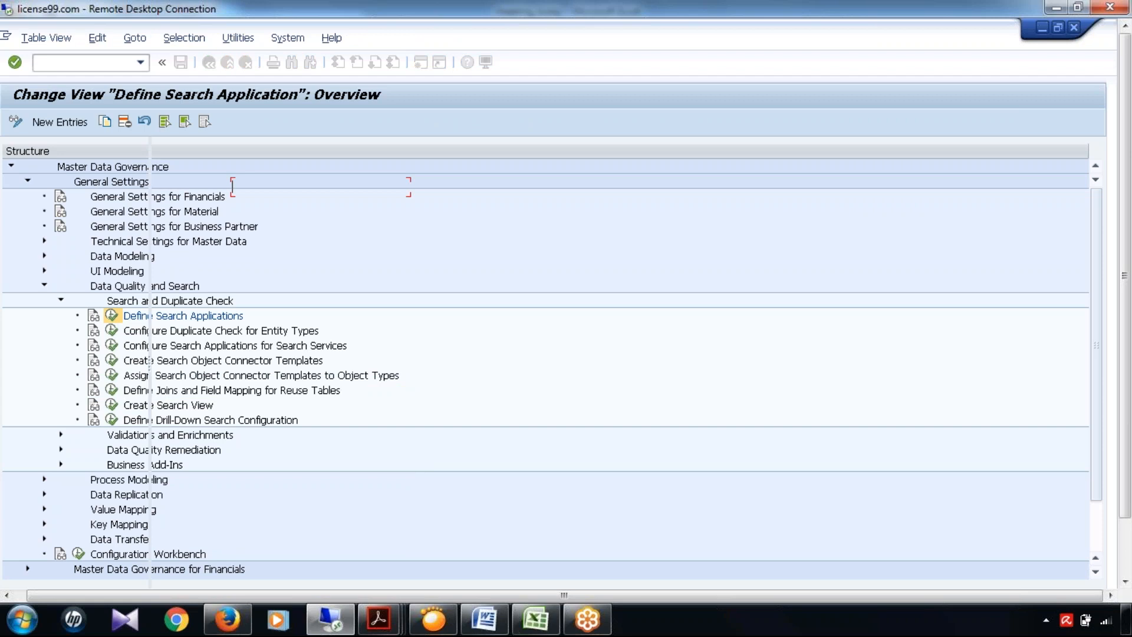
drag(149, 364, 331, 384)
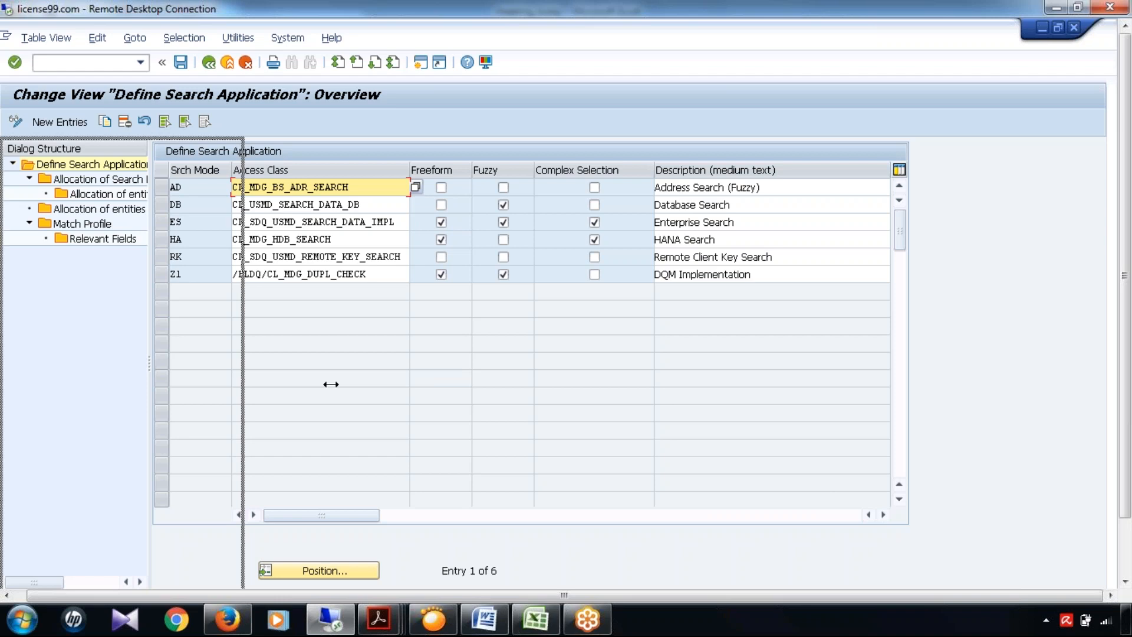
drag(331, 384, 298, 205)
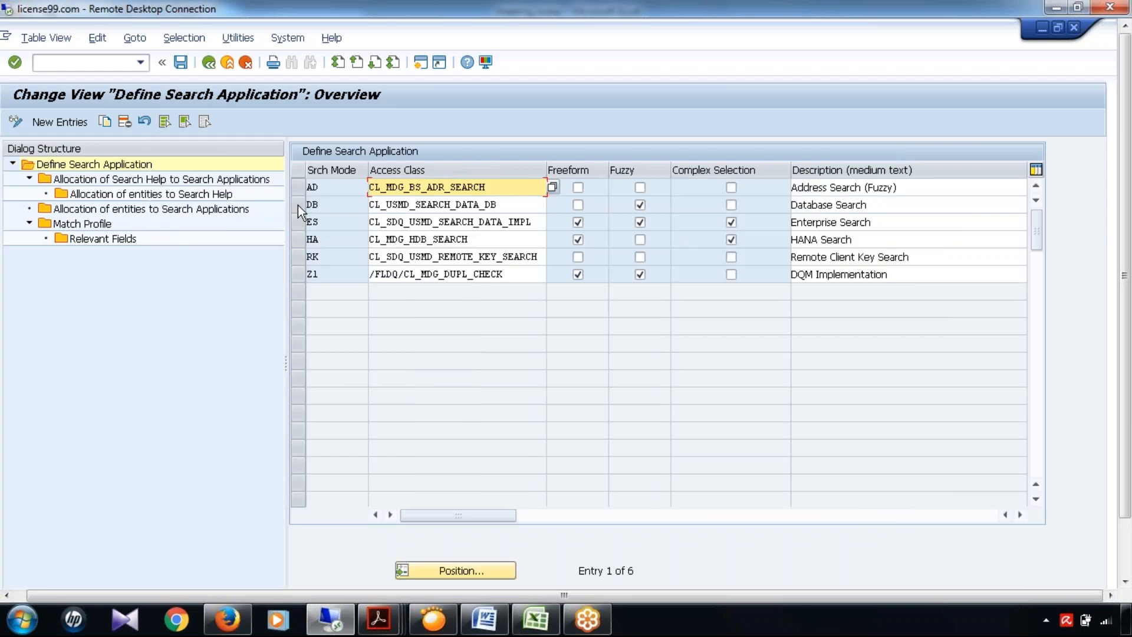
Examine the AD, DB, ES, HA and RK search modes with their access classes, keeping the DB row selected.
click(299, 205)
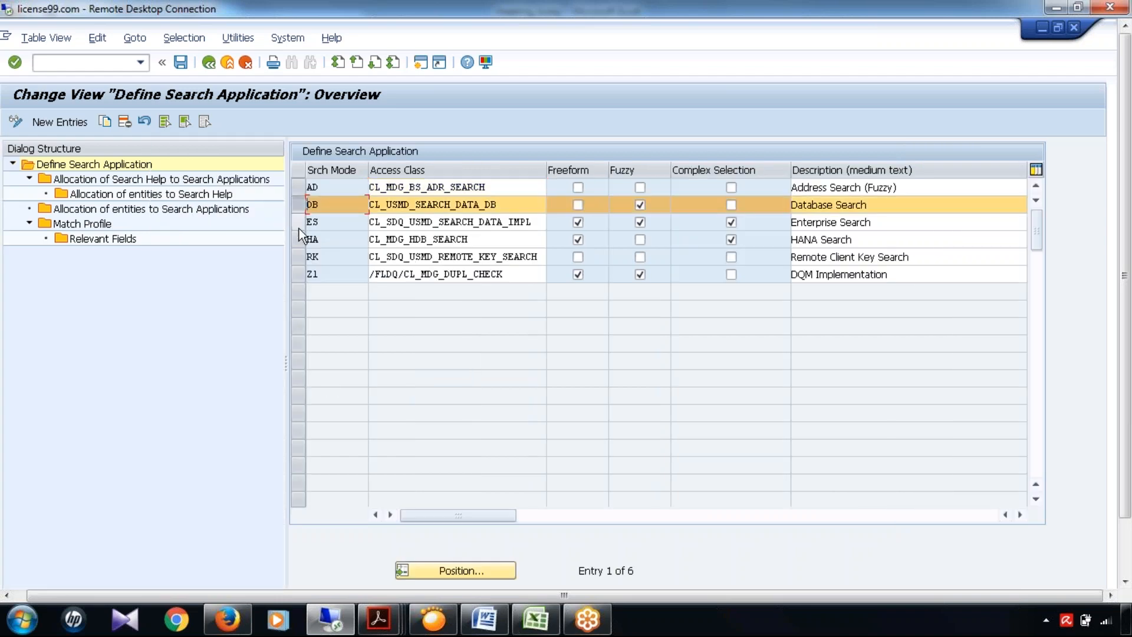
click(299, 228)
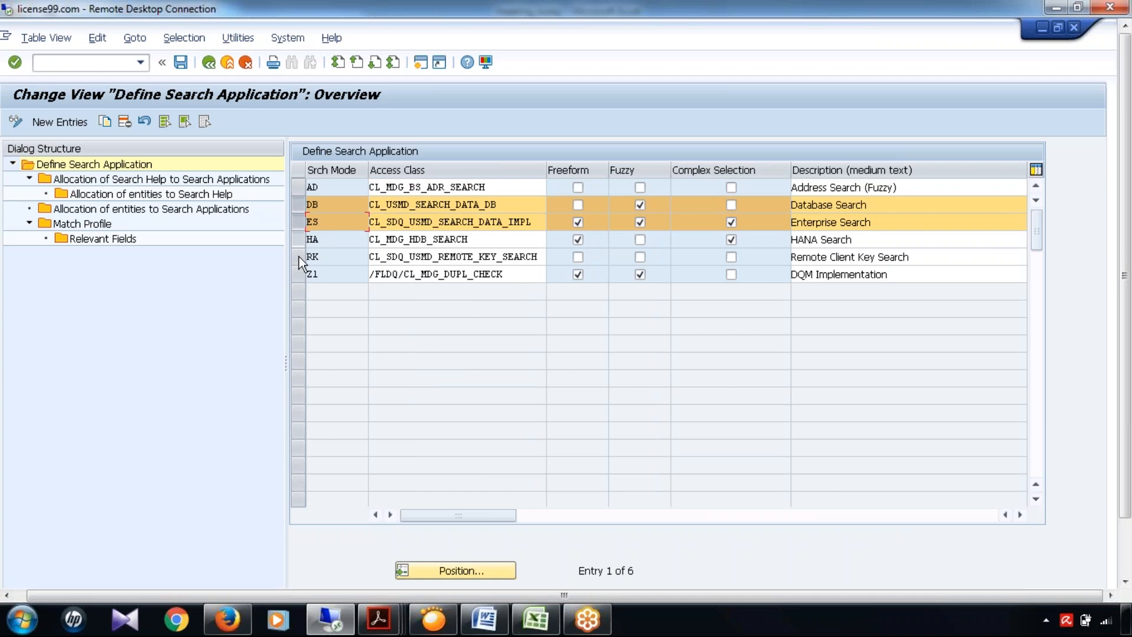
shift+click(299, 256)
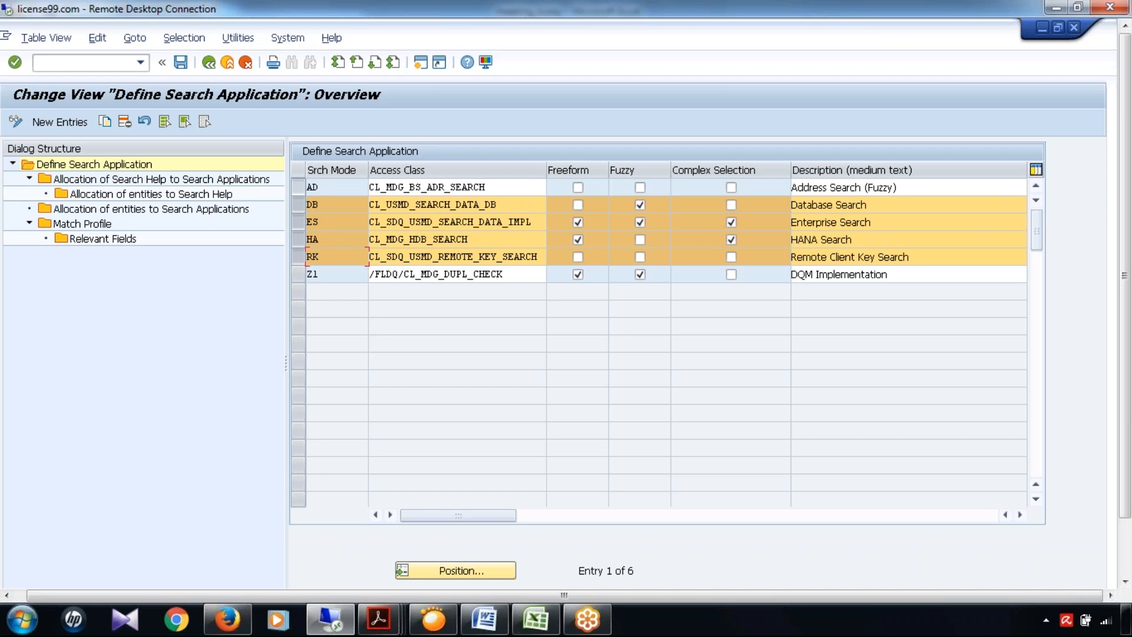
shift+click(299, 188)
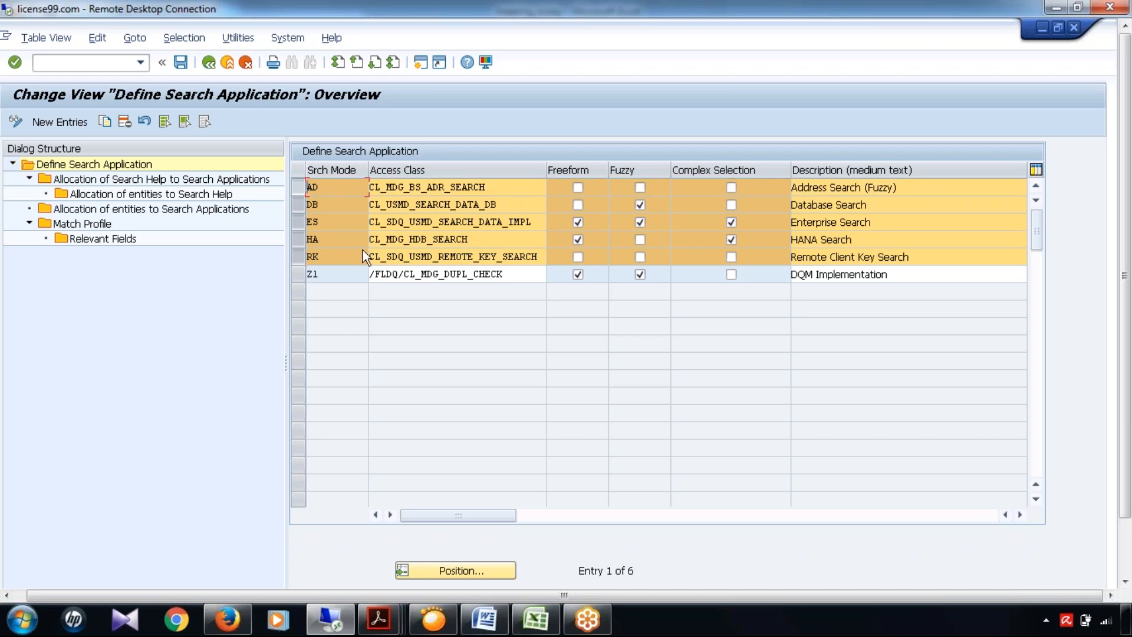
click(299, 188)
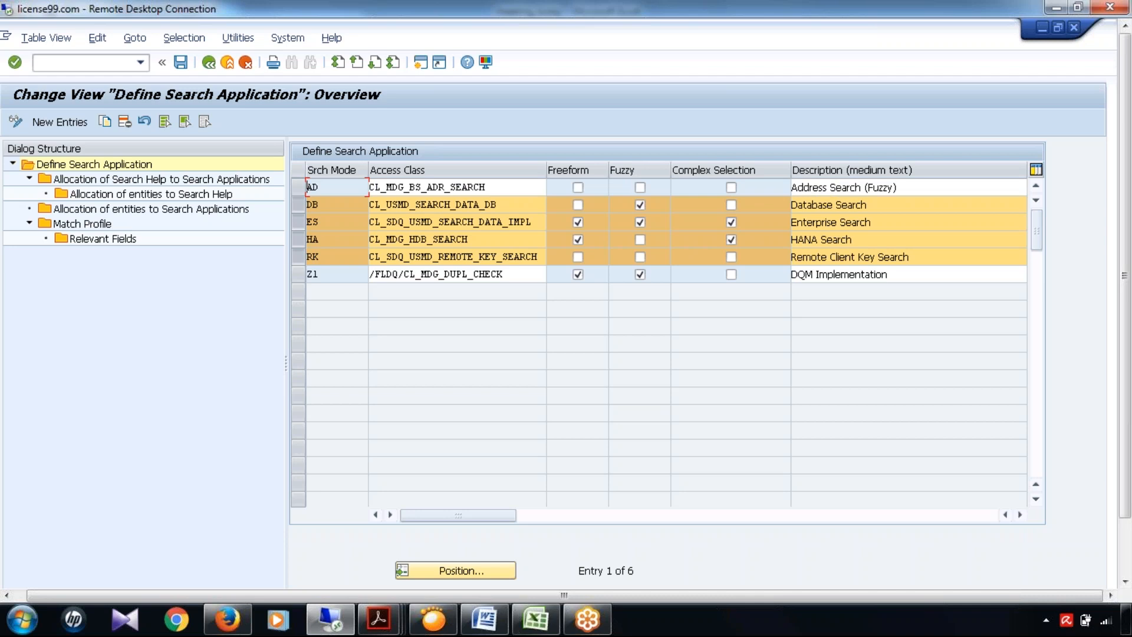
click(336, 201)
click(329, 225)
click(334, 261)
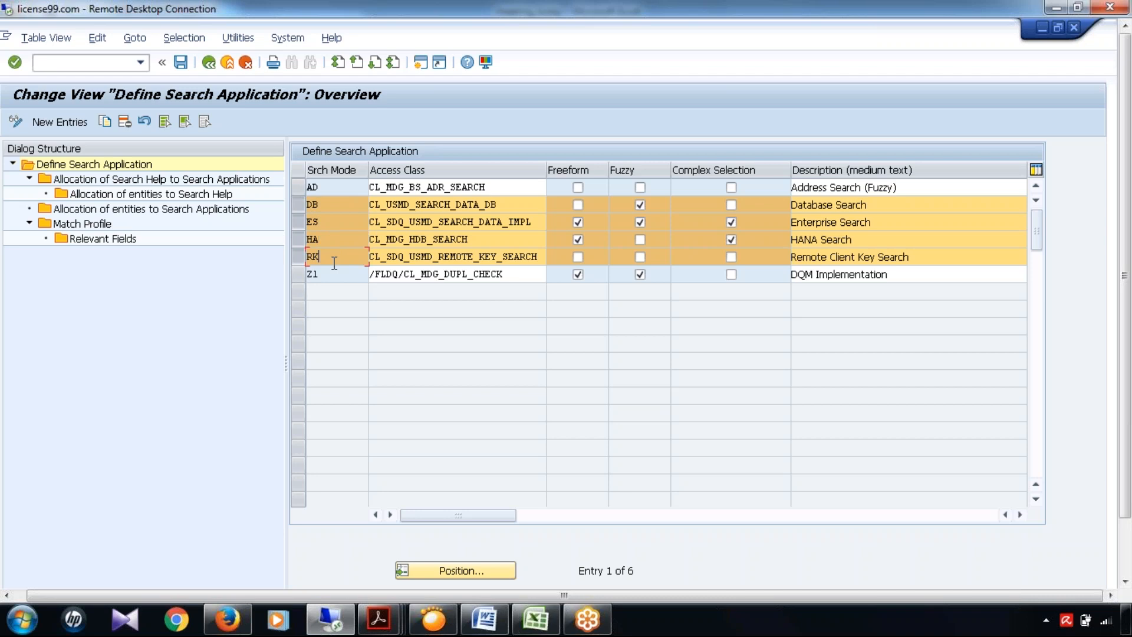
click(334, 210)
click(299, 223)
click(300, 241)
click(299, 260)
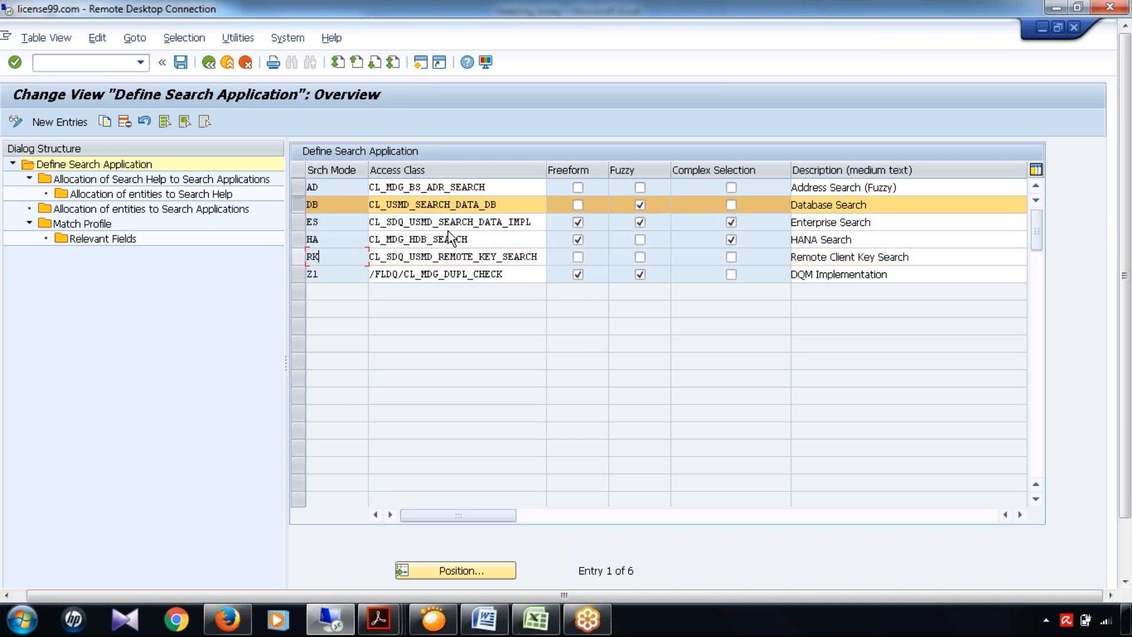
Copy the access class of the DB search mode and switch to the SAP Easy Access session.
drag(497, 204, 351, 205)
key(ctrl+c)
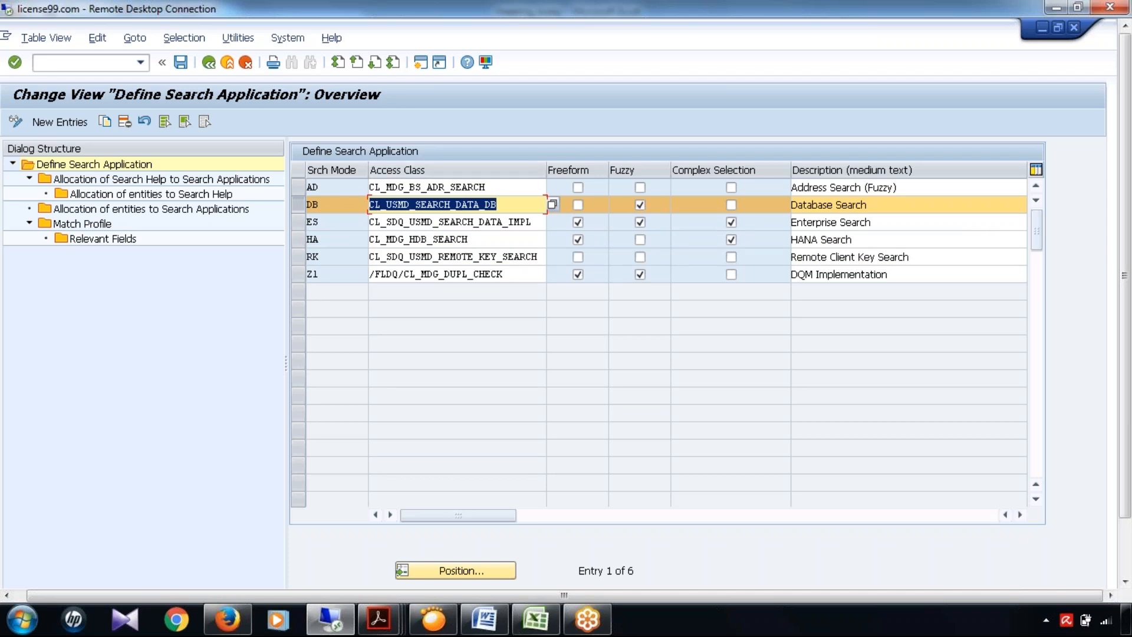
click(601, 368)
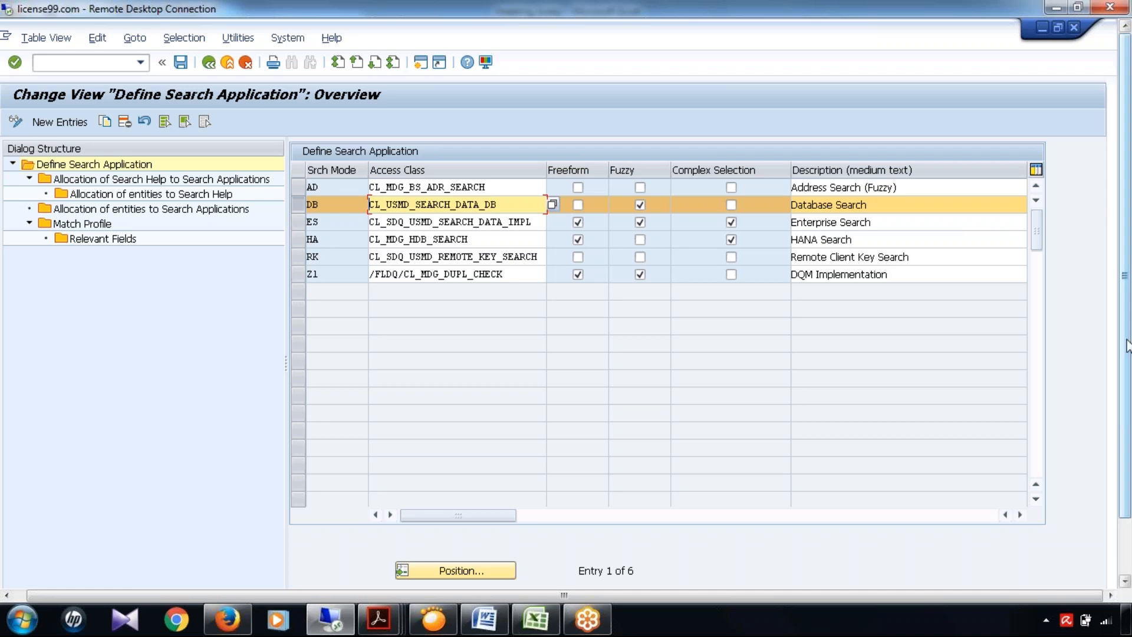
drag(1126, 345, 1127, 357)
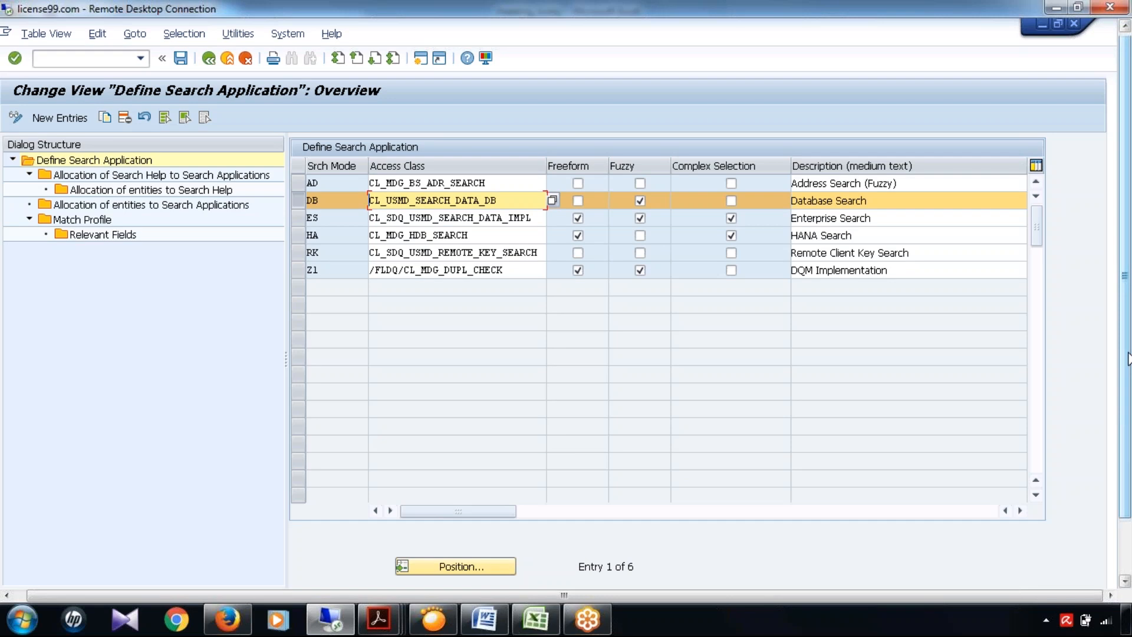
drag(1128, 357, 1127, 412)
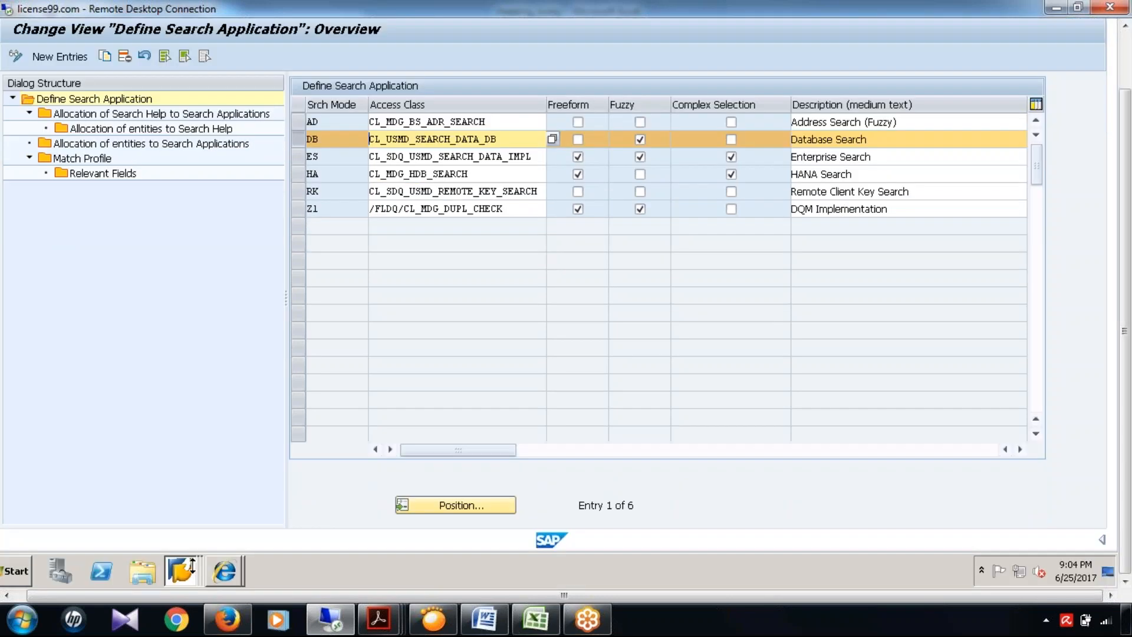
click(187, 570)
click(198, 563)
click(197, 567)
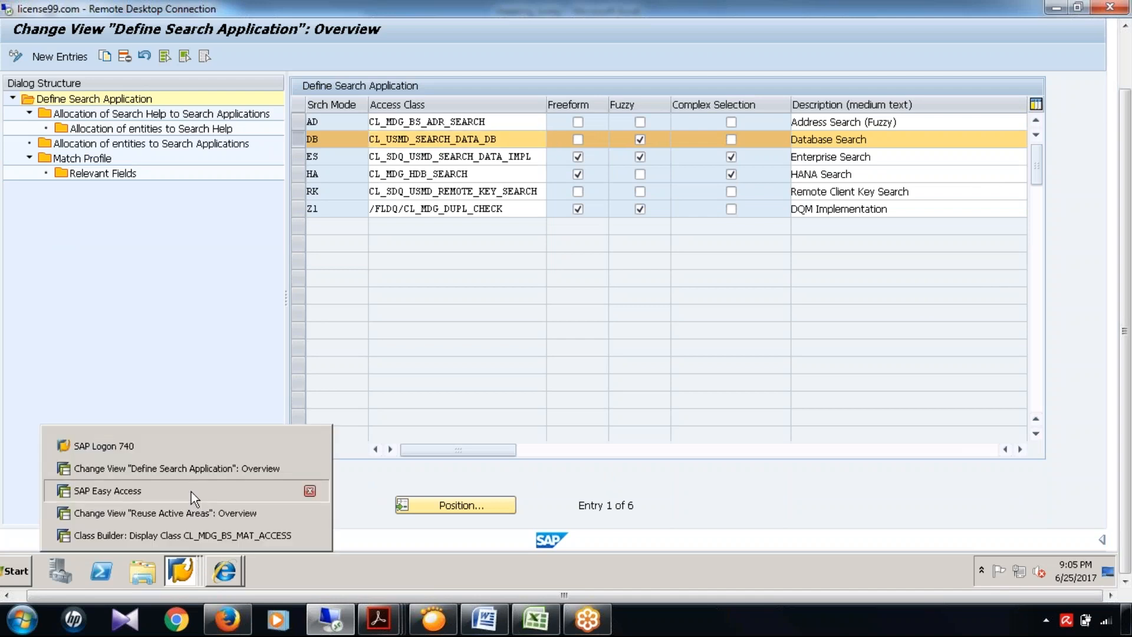
click(191, 492)
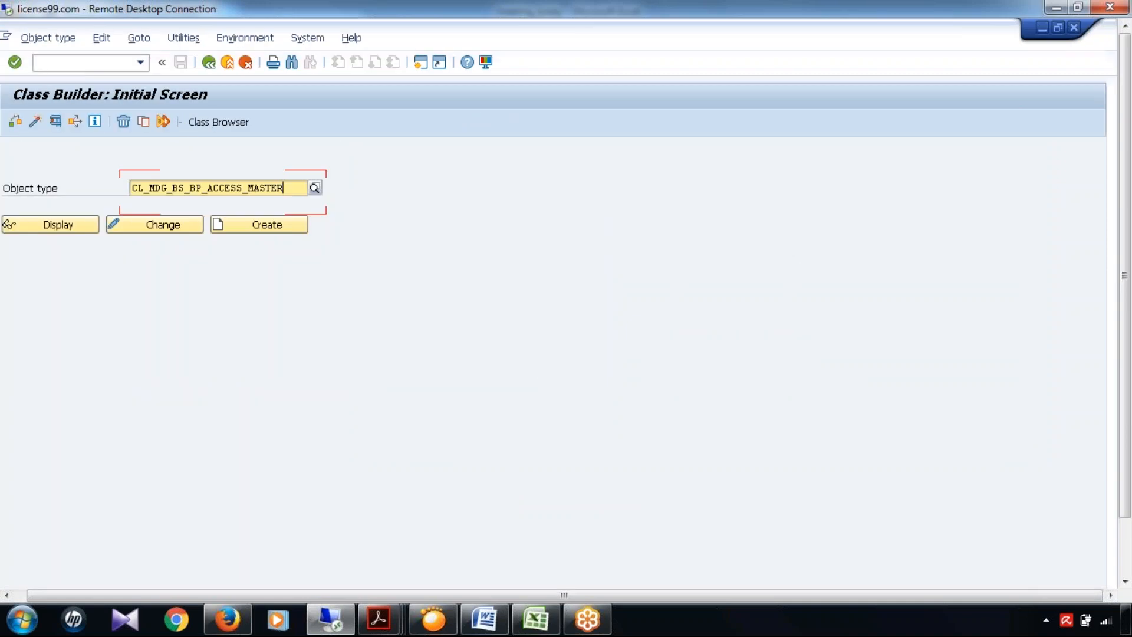
Display class CL_USMD_SEARCH_DATA_DB in the Class Builder and widen the method name column.
click(195, 187)
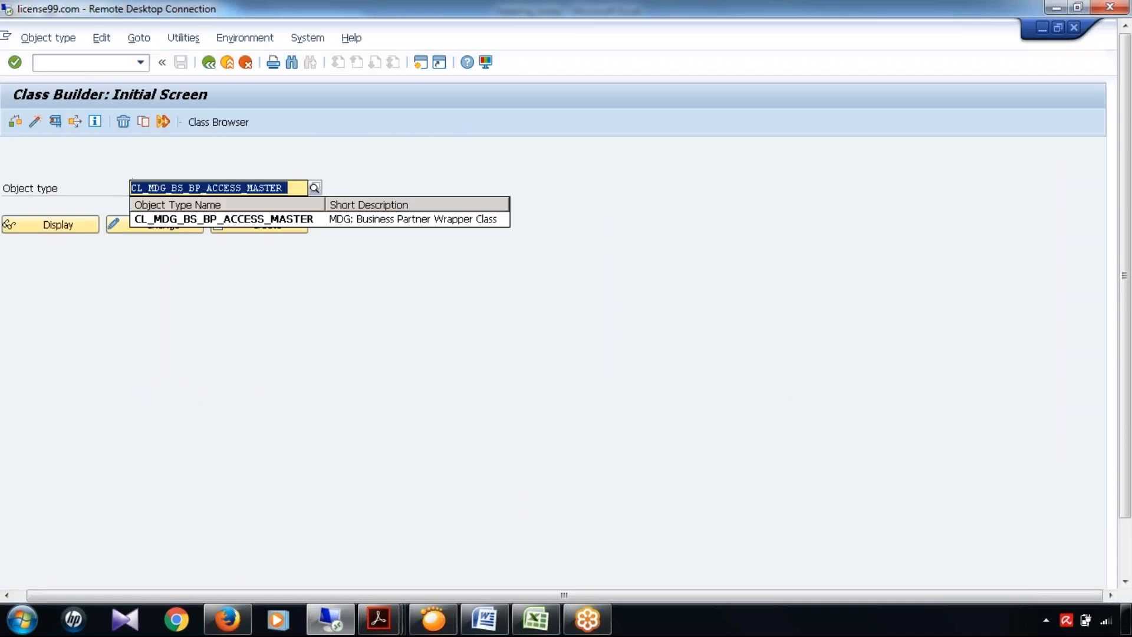
key(ctrl+v)
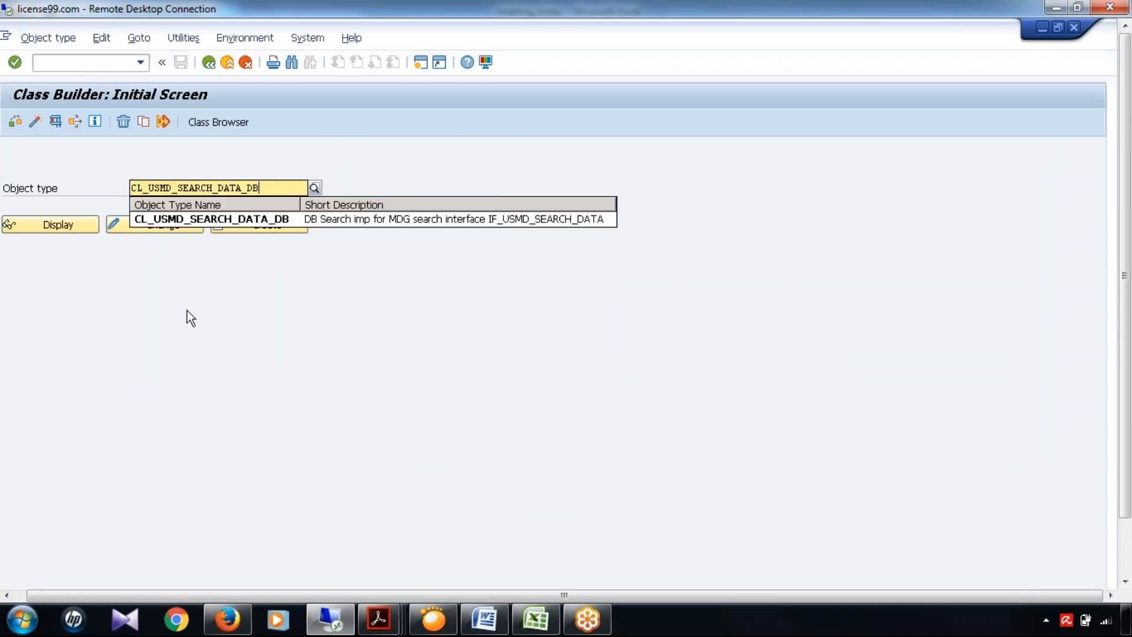
click(47, 228)
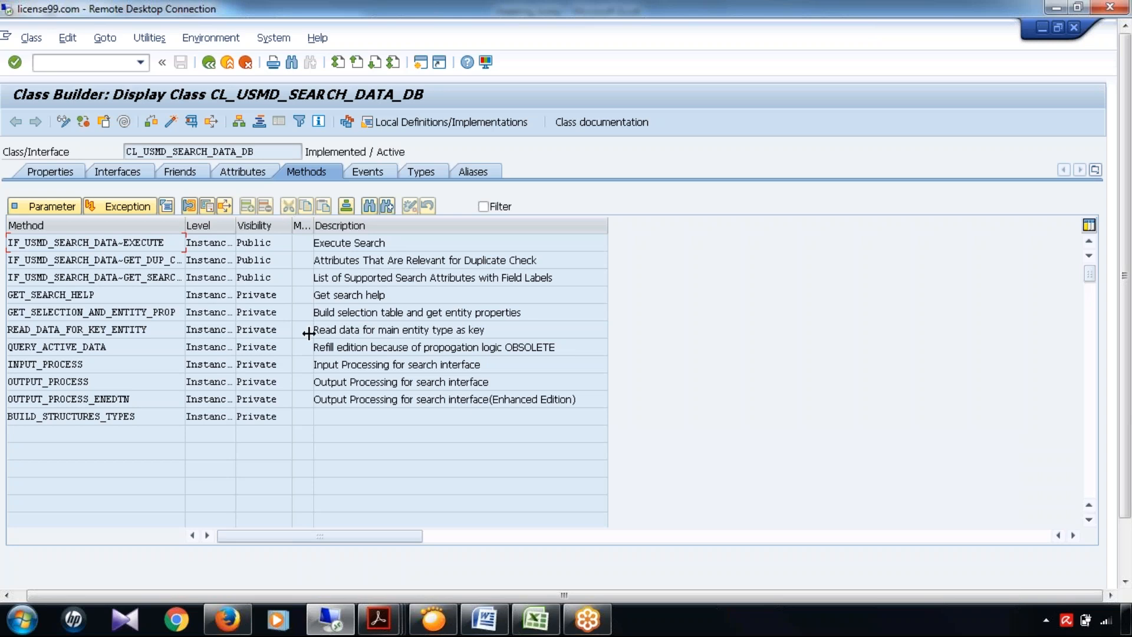
drag(185, 226, 309, 333)
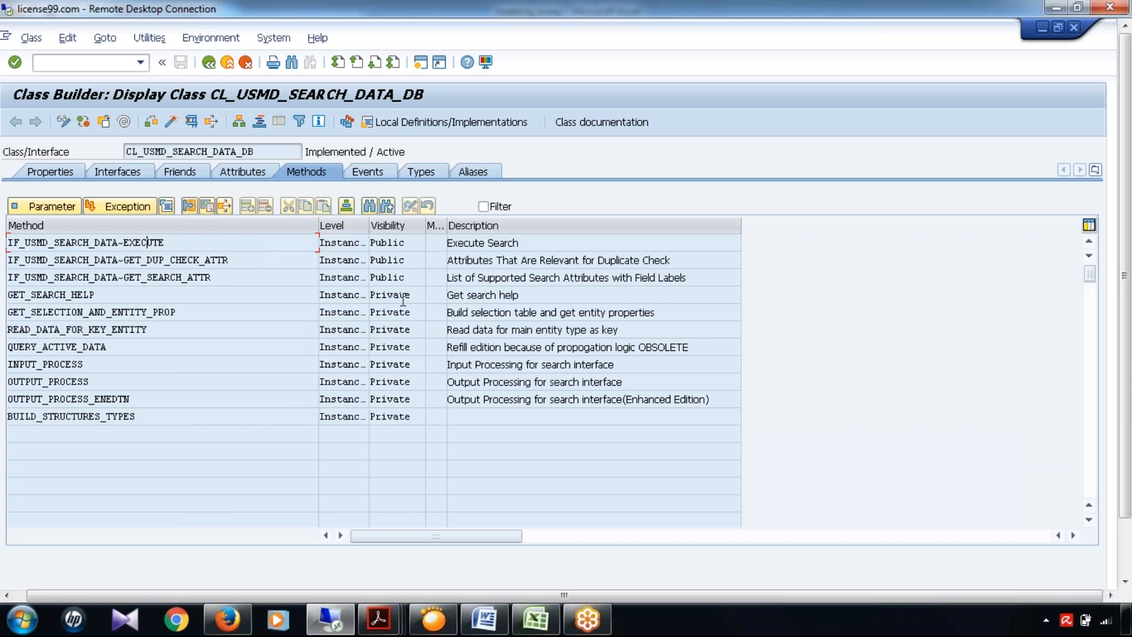
Examine the class methods for reading key entity data, search help, duplicate check attributes and querying active data.
drag(453, 329, 634, 329)
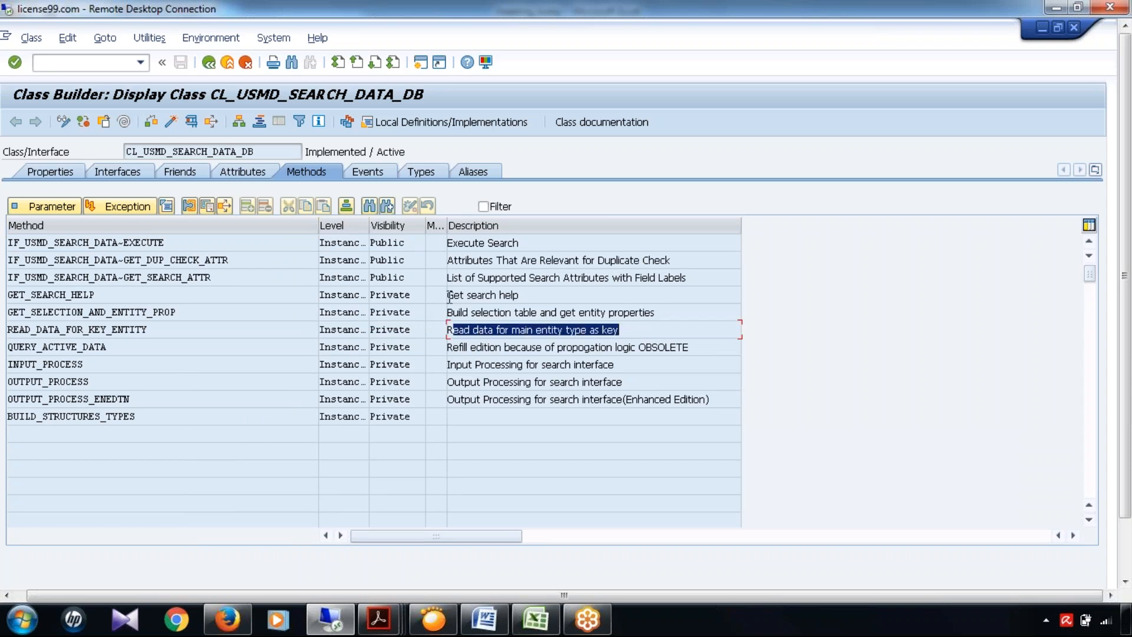
drag(534, 295, 472, 296)
drag(447, 296, 538, 296)
drag(757, 260, 528, 260)
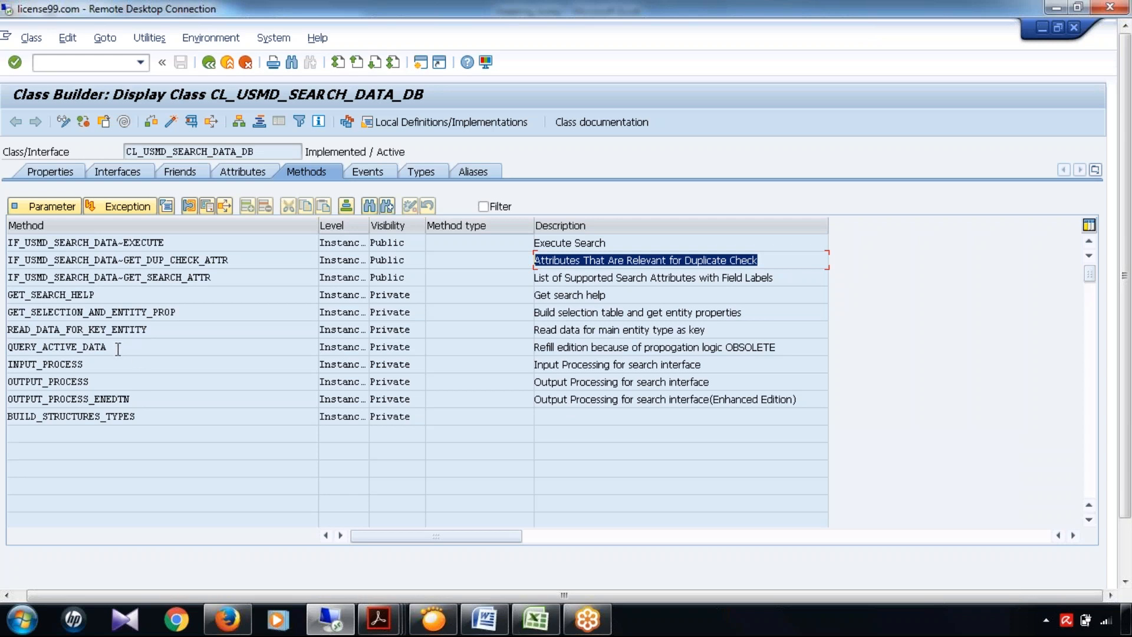
drag(118, 348, 8, 349)
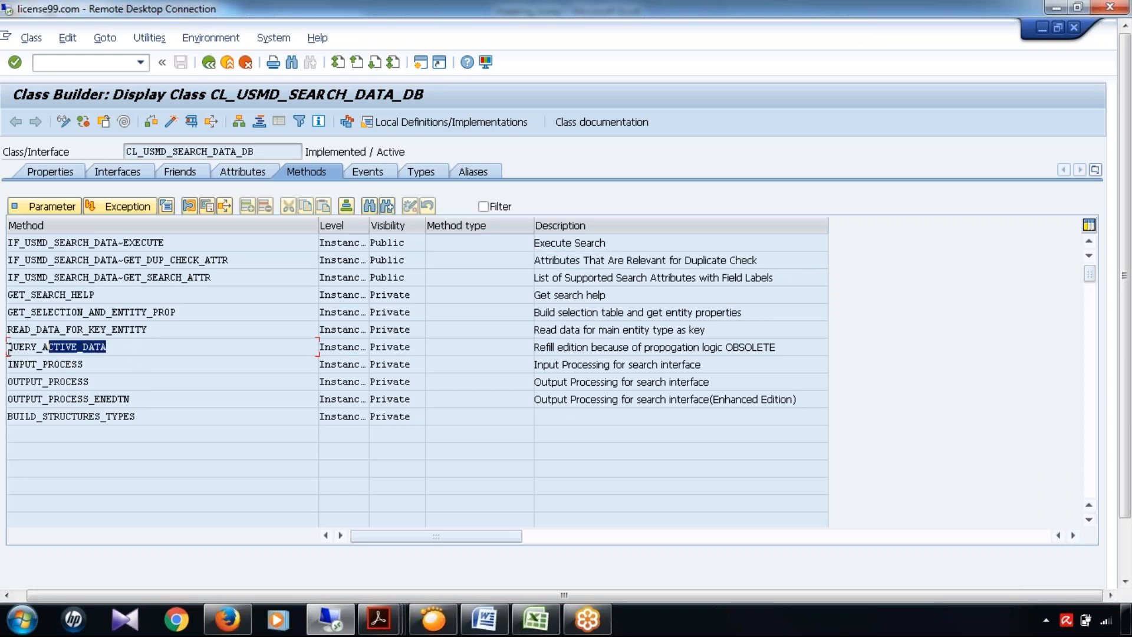
drag(8, 349, 9, 349)
drag(9, 350, 7, 349)
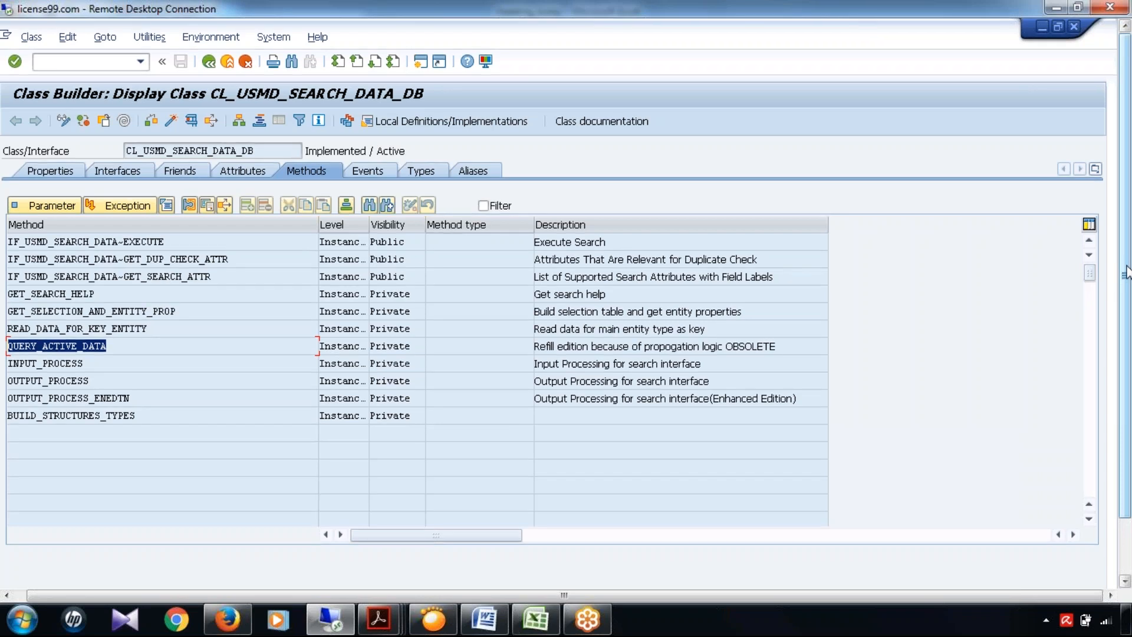
Return to the session showing the Define Search Application overview and look at the Freeform settings.
drag(1127, 272, 1127, 329)
click(181, 570)
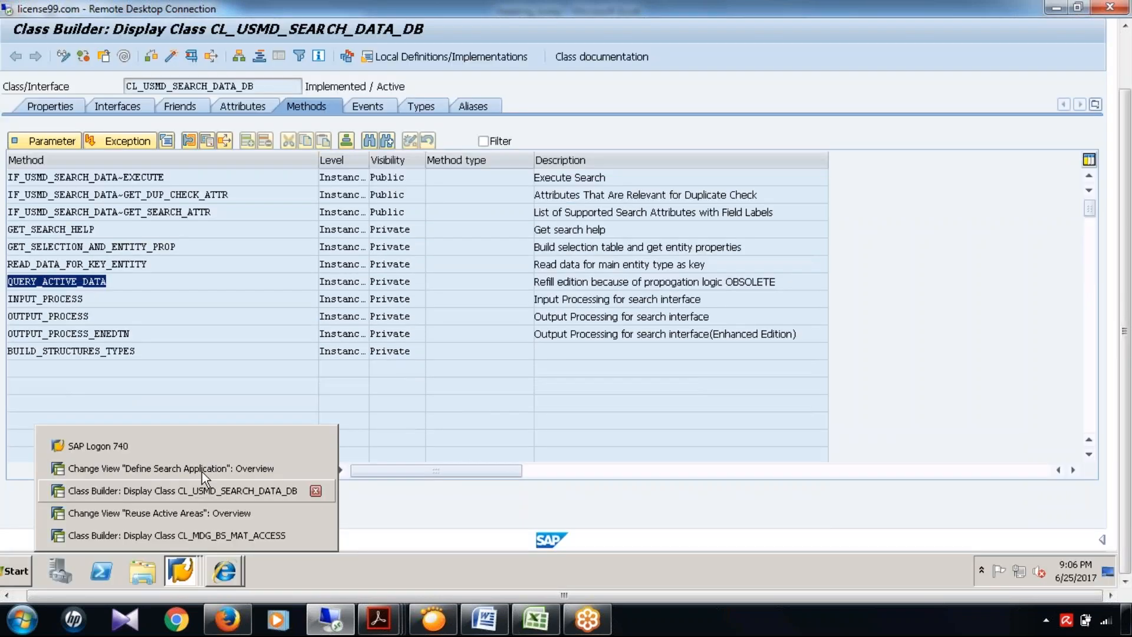
click(202, 468)
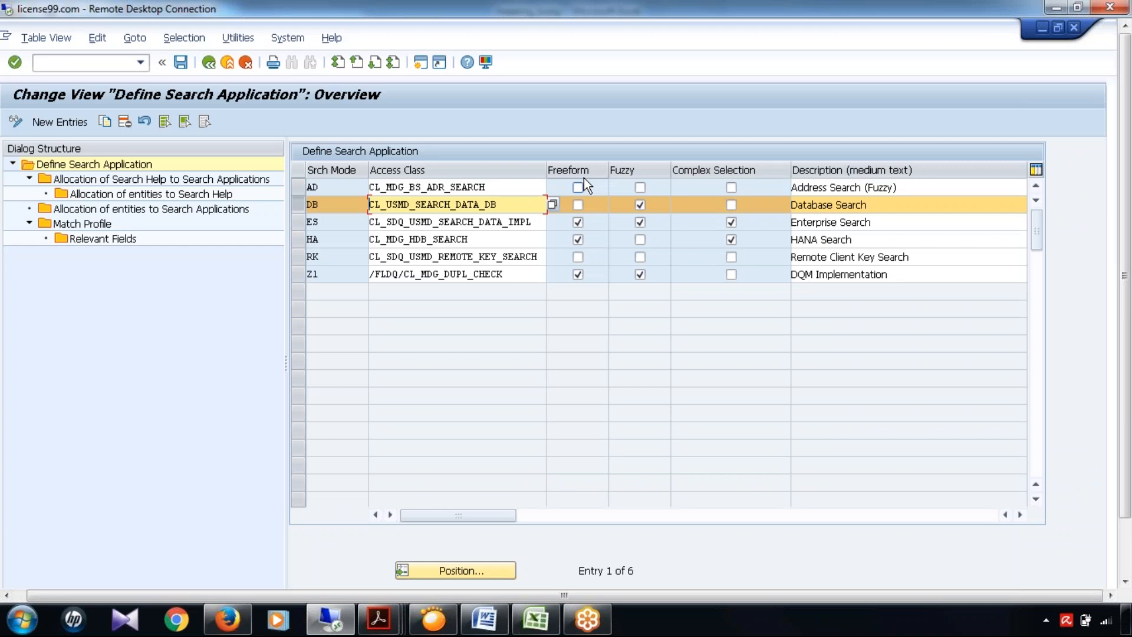
click(577, 239)
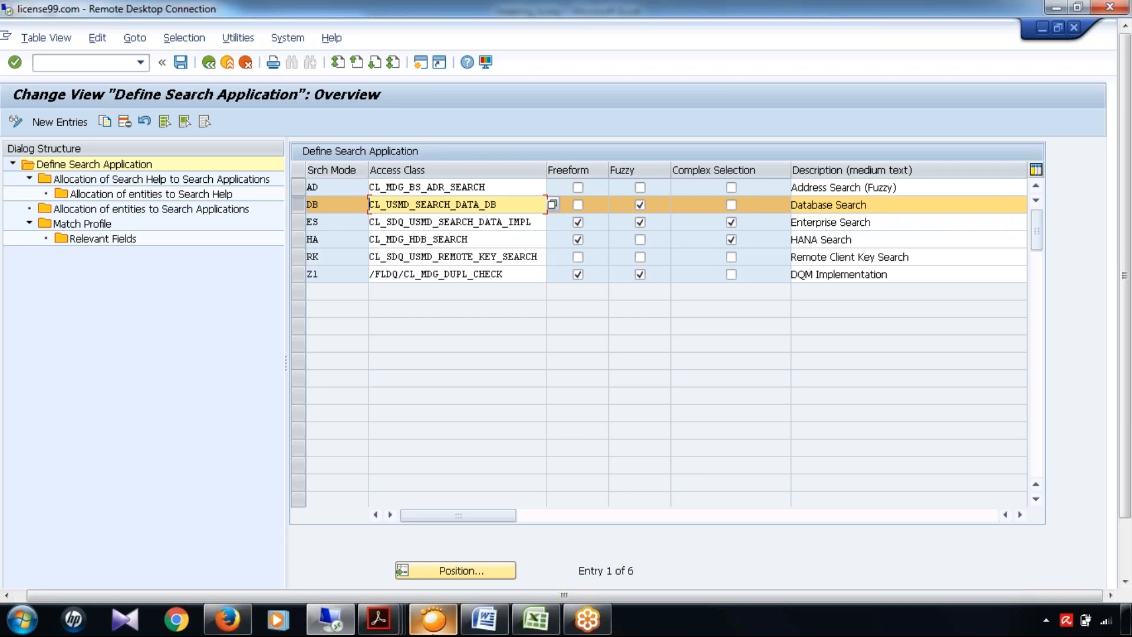
Find the material Enterprise Search demonstration in the MDG_Search.mp4 video.
click(203, 552)
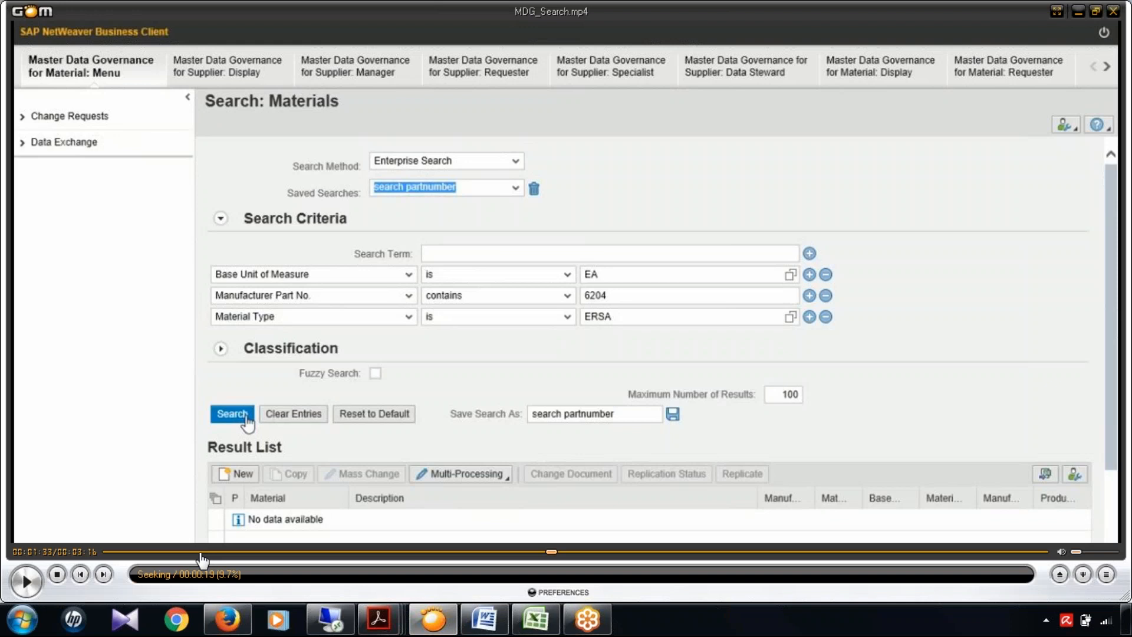
click(201, 551)
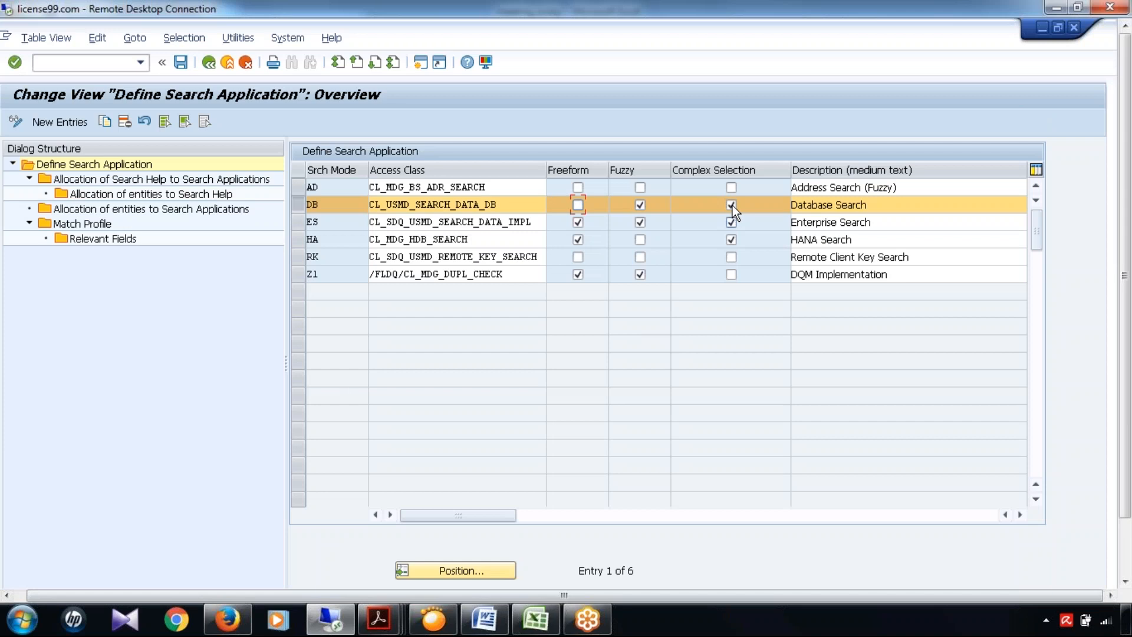
Enable Freeform and Complex Selection for the DB Database Search mode and save the search application settings.
click(732, 205)
click(582, 213)
click(299, 224)
click(299, 223)
click(578, 205)
key(Tab)
key(Tab)
key(space)
click(181, 63)
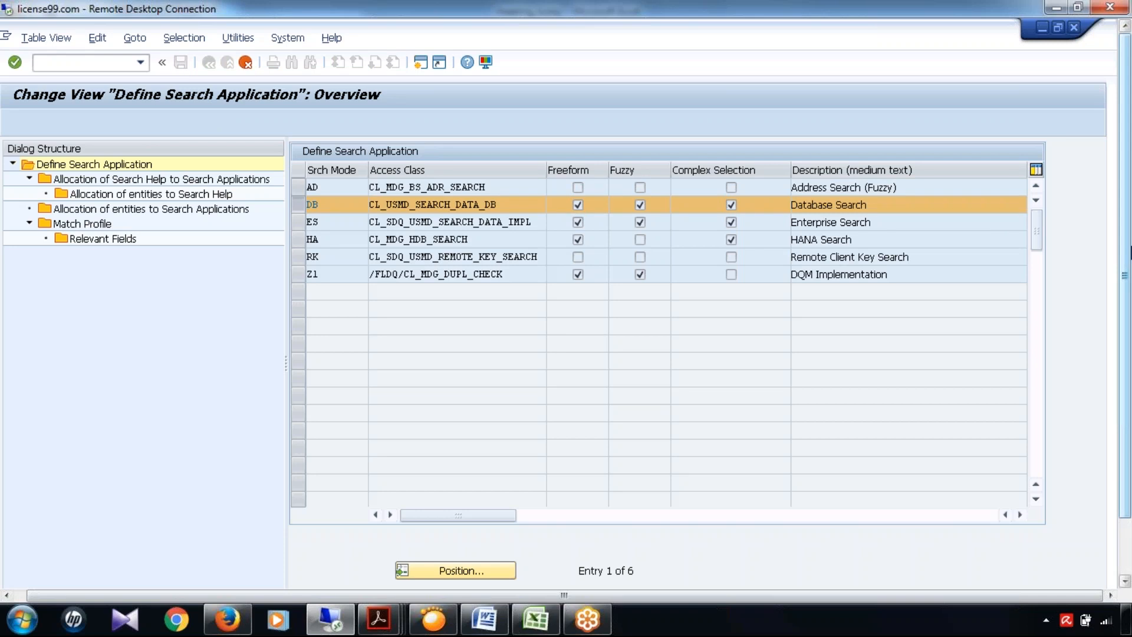
Open the Allocation of Search Help to Search Applications view for the DB search mode.
drag(1130, 252, 1130, 276)
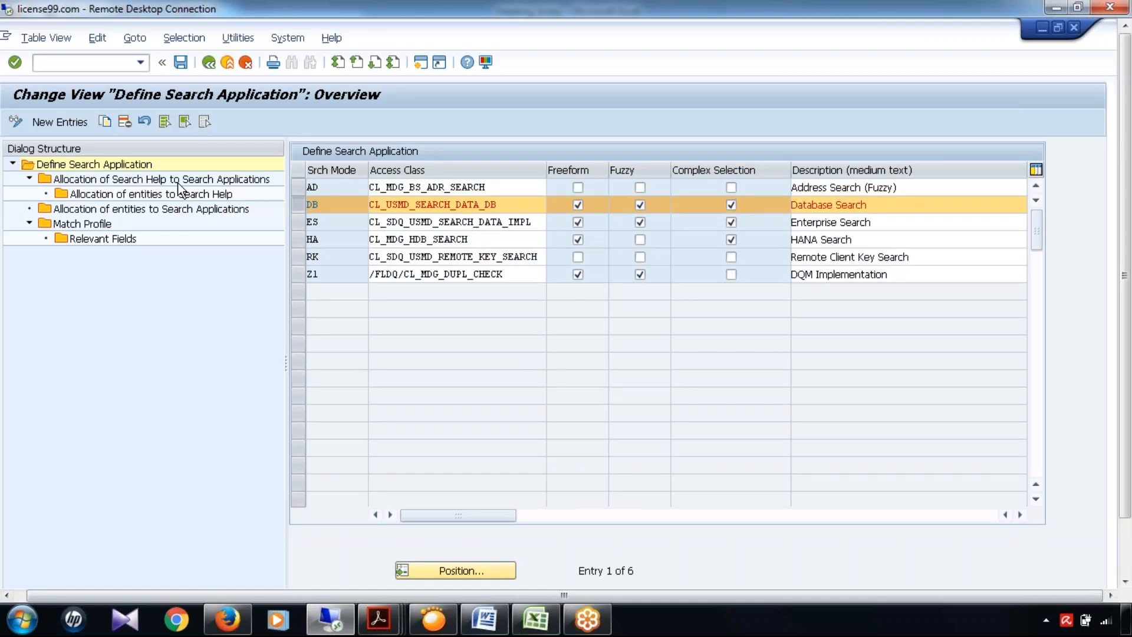
double_click(169, 184)
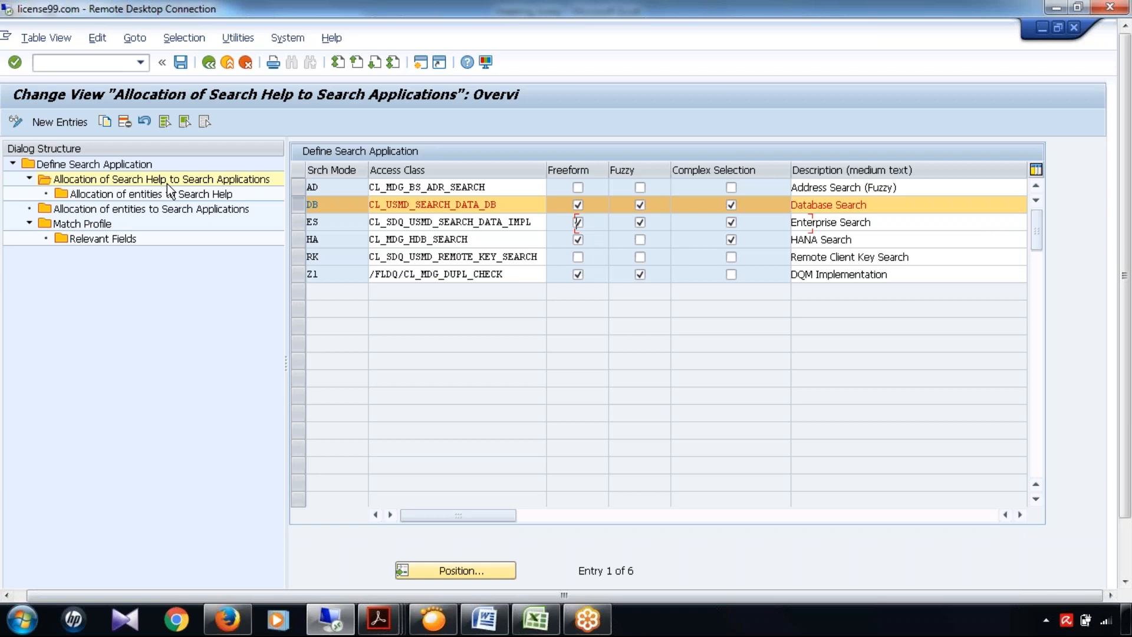
Open the Allocation of Search Help to Search Applications view for DB and examine the BP data model's search helps and descriptions.
double_click(168, 183)
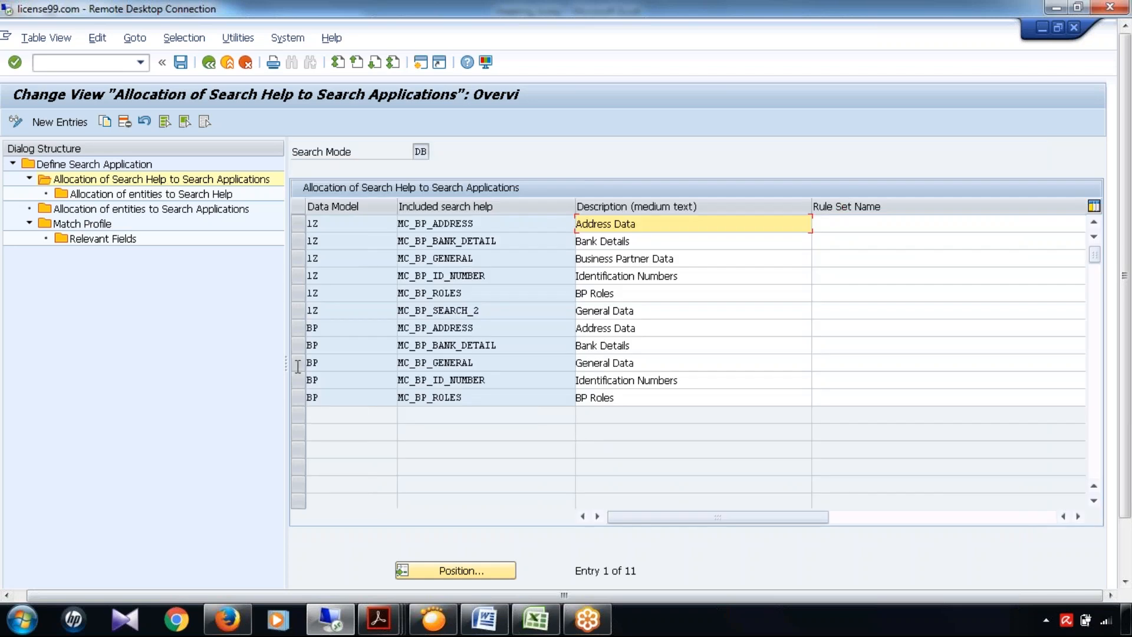
click(299, 331)
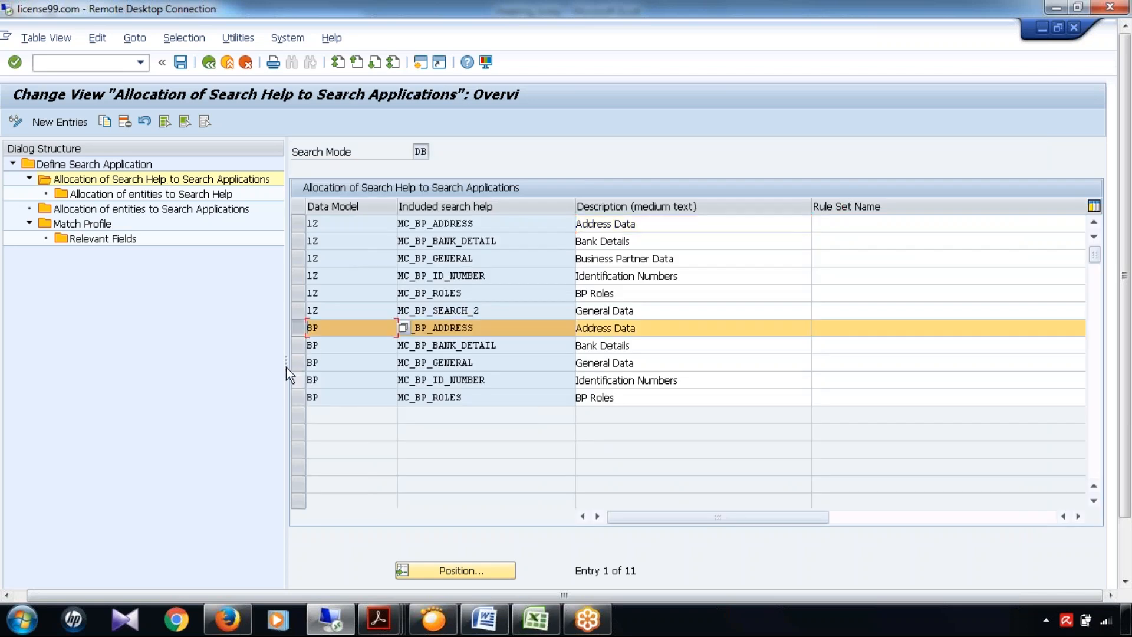
click(297, 380)
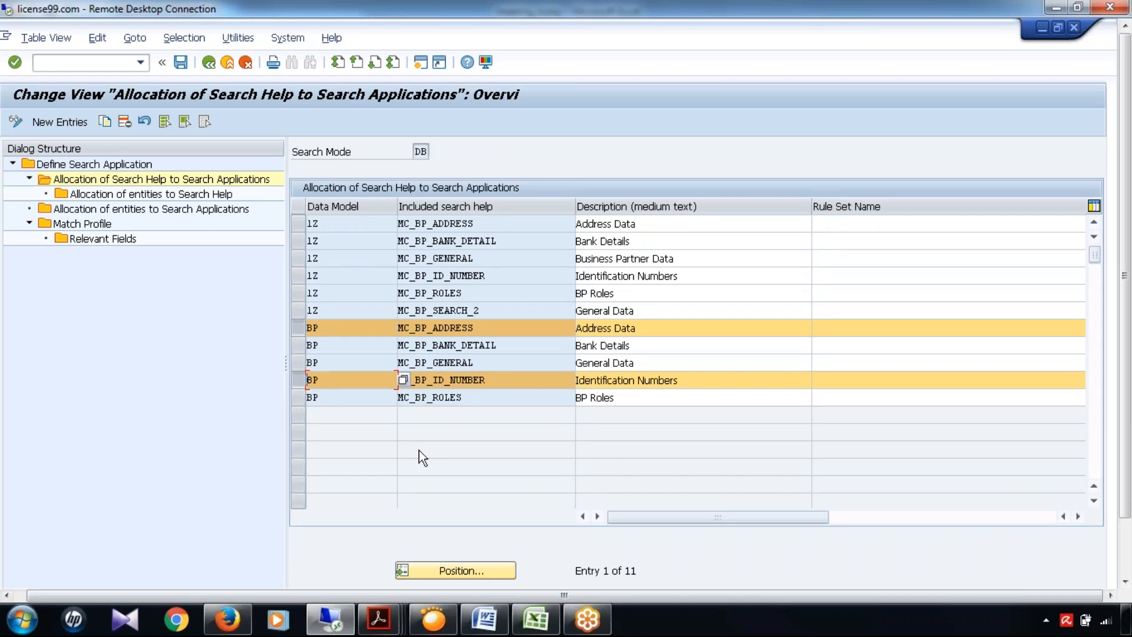
click(345, 329)
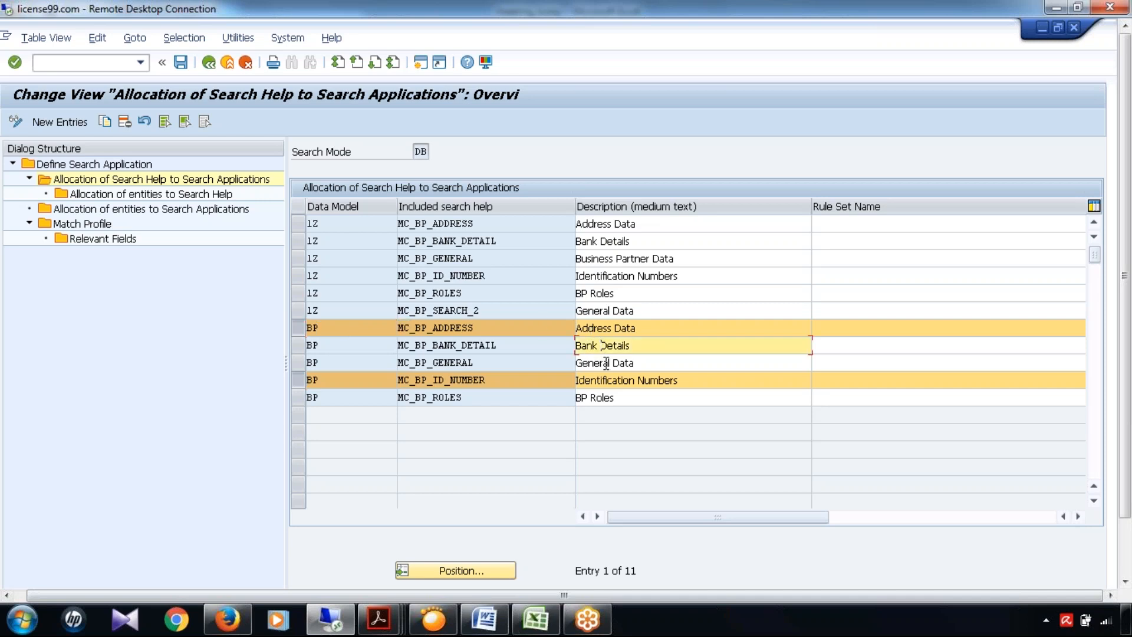
click(605, 363)
click(606, 399)
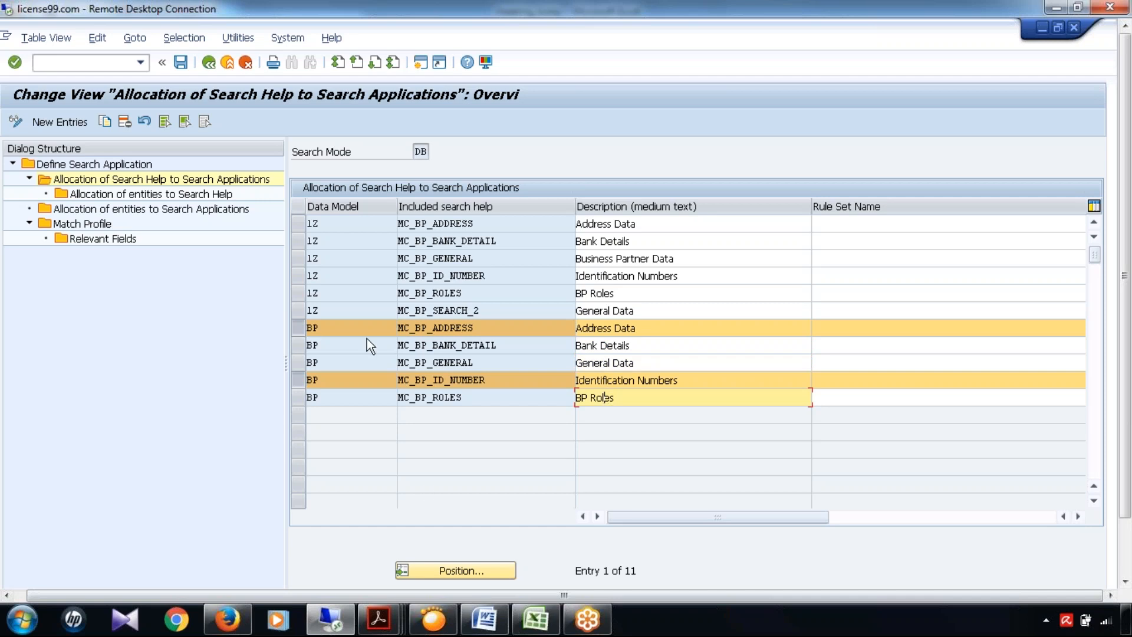
click(298, 329)
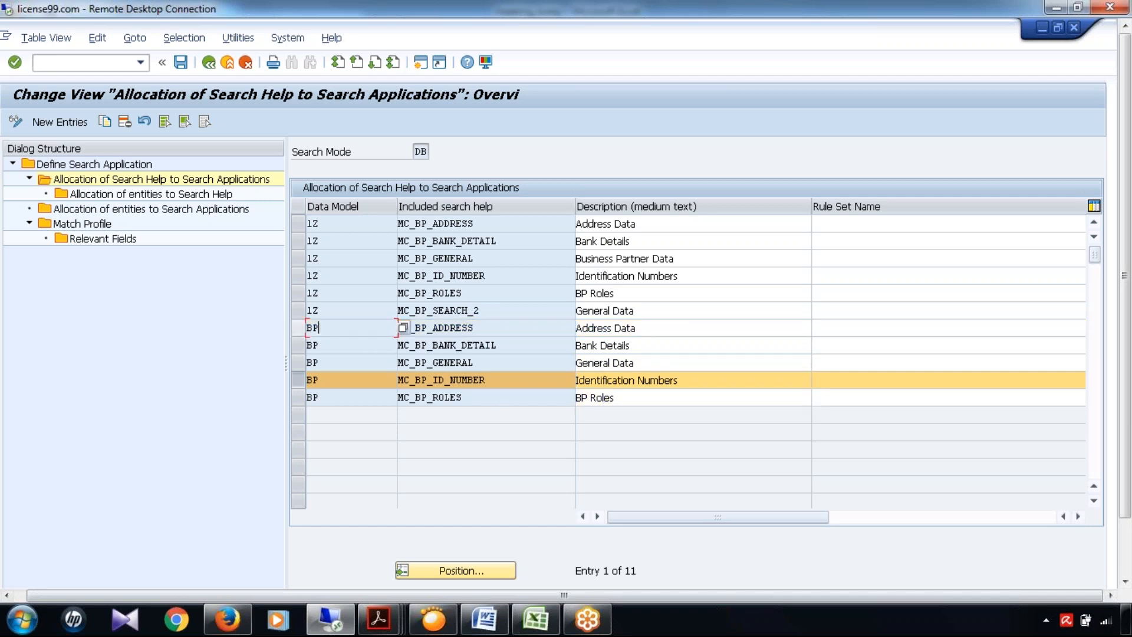
click(303, 385)
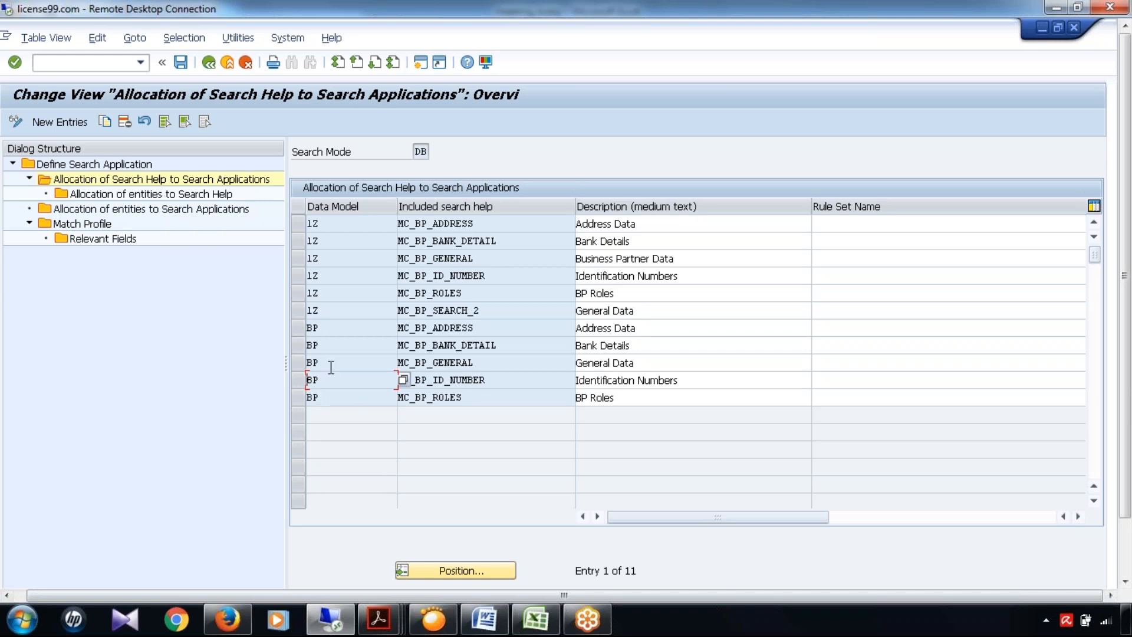
Look at the entities allocated to the BP data model's MC_BP_BANK_DETAIL search help.
click(163, 195)
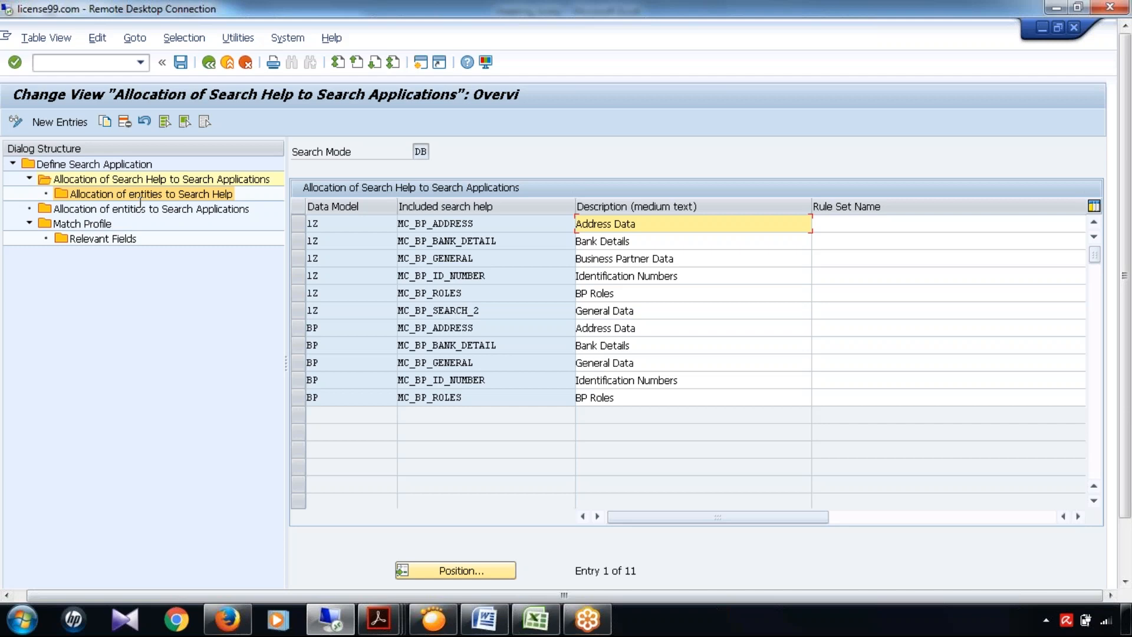
click(301, 346)
click(143, 193)
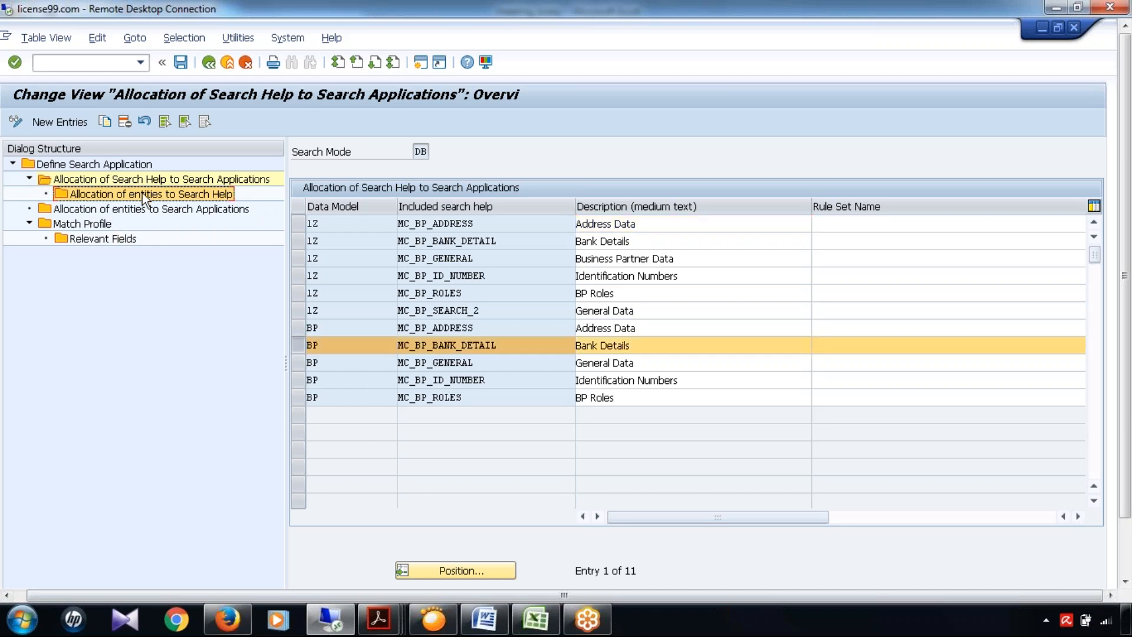
double_click(182, 198)
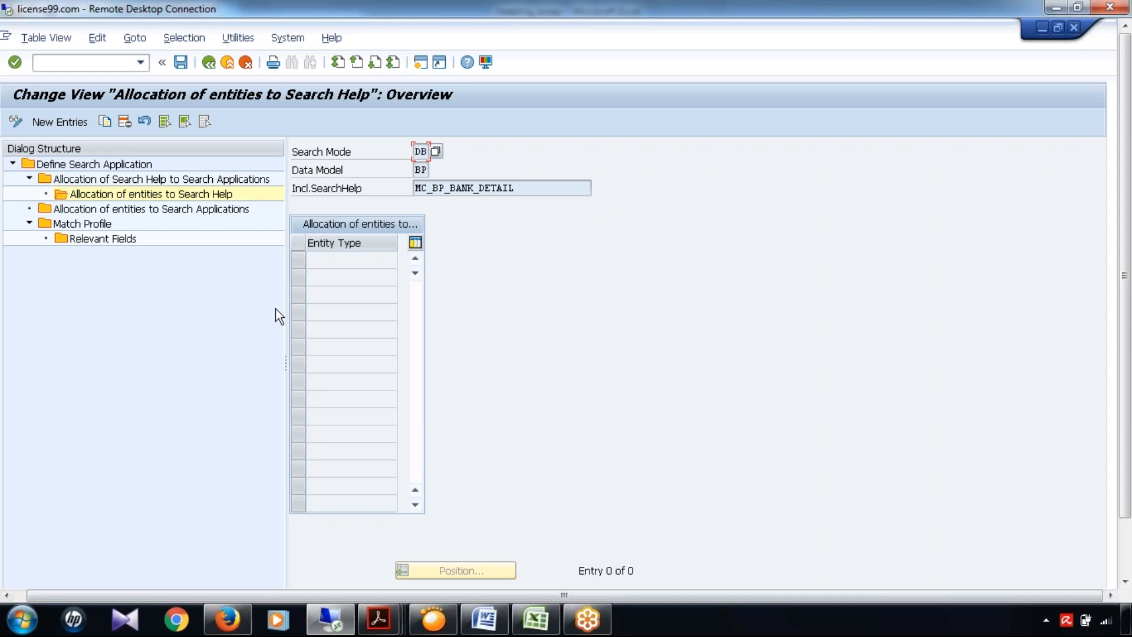
Check the entities allocated to the DB search application and return to its search help allocations.
double_click(122, 211)
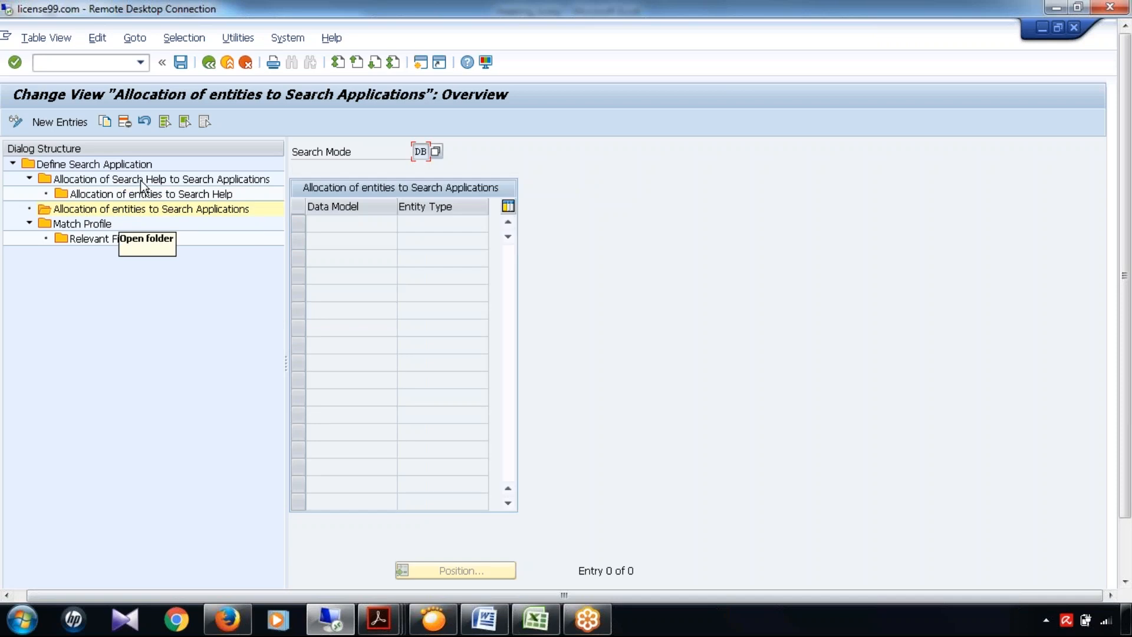
click(232, 181)
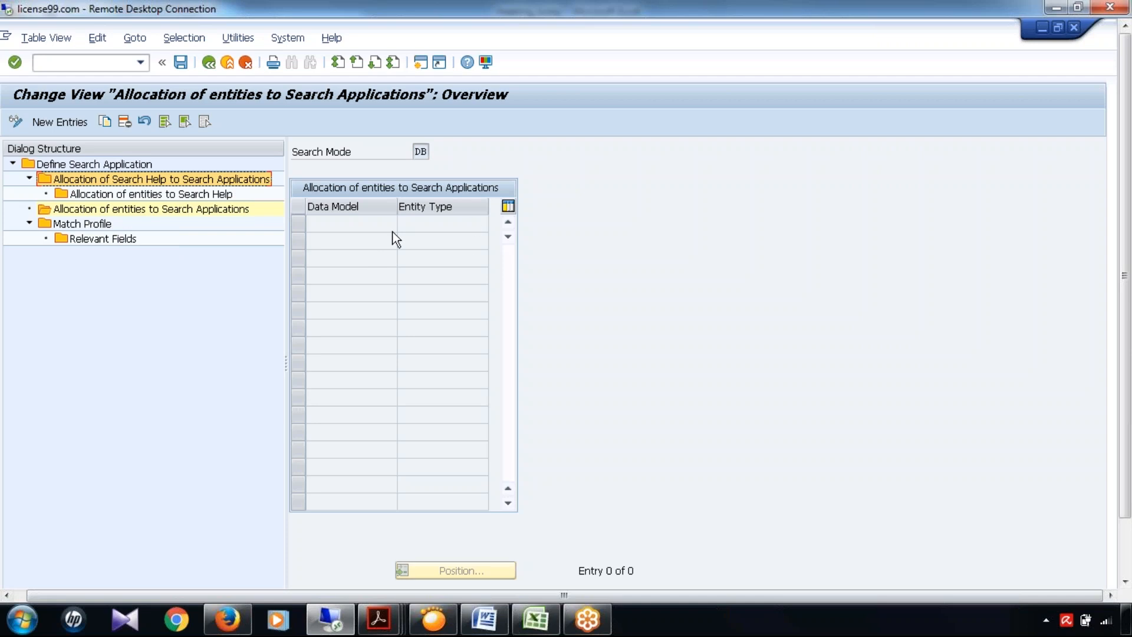
double_click(178, 184)
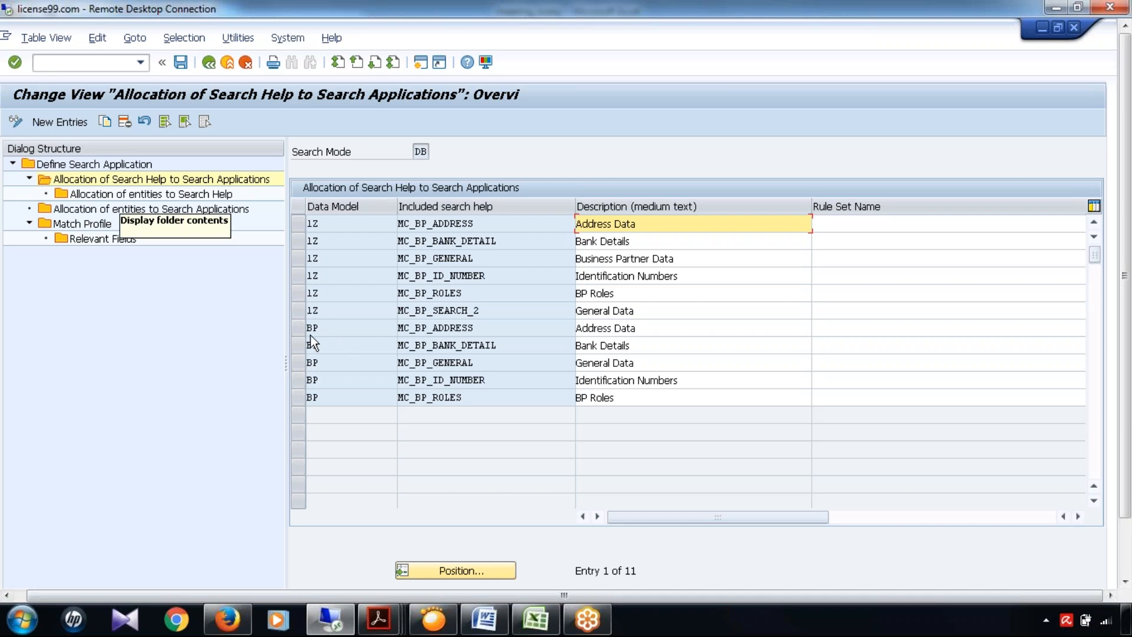
Add an entry allocating entity type BP_HEADER of data model BP to the DB search application.
click(158, 210)
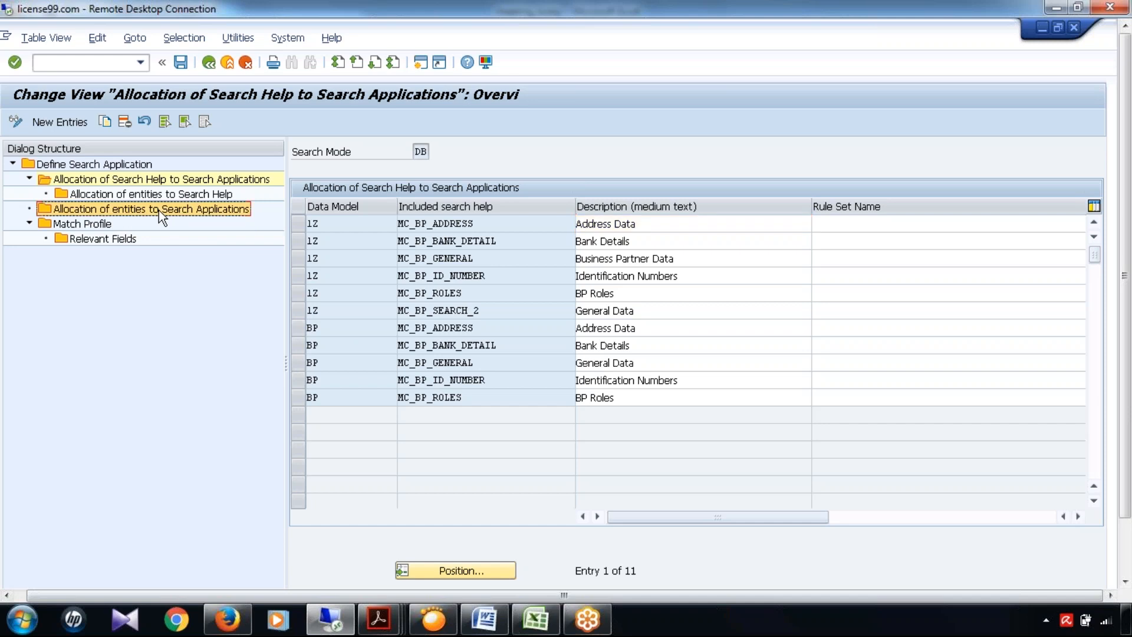
double_click(202, 209)
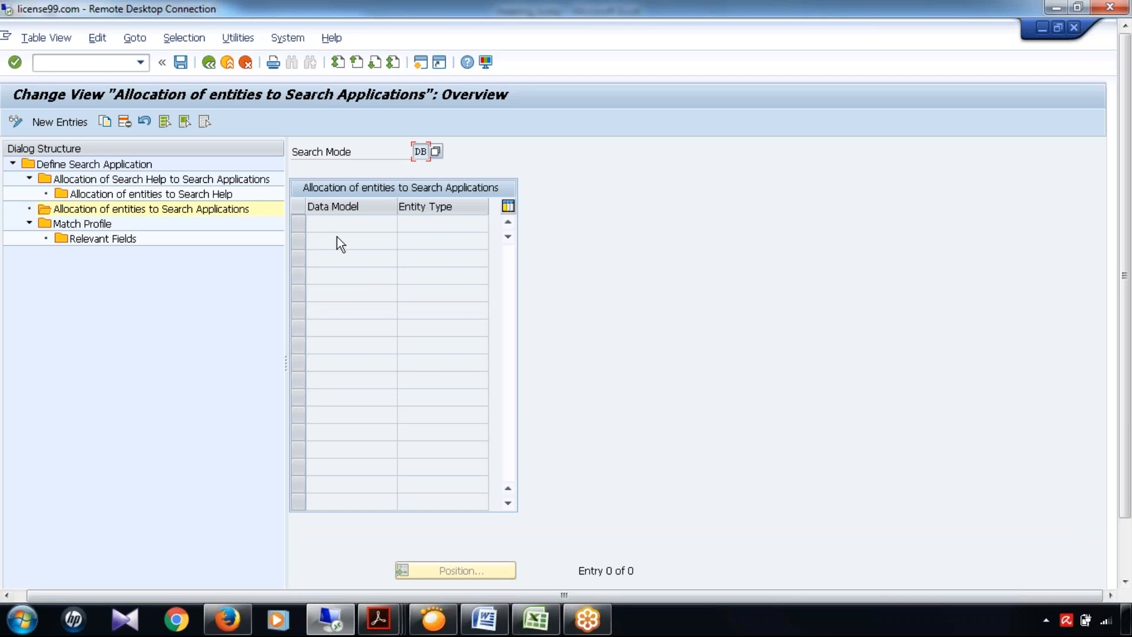
click(75, 125)
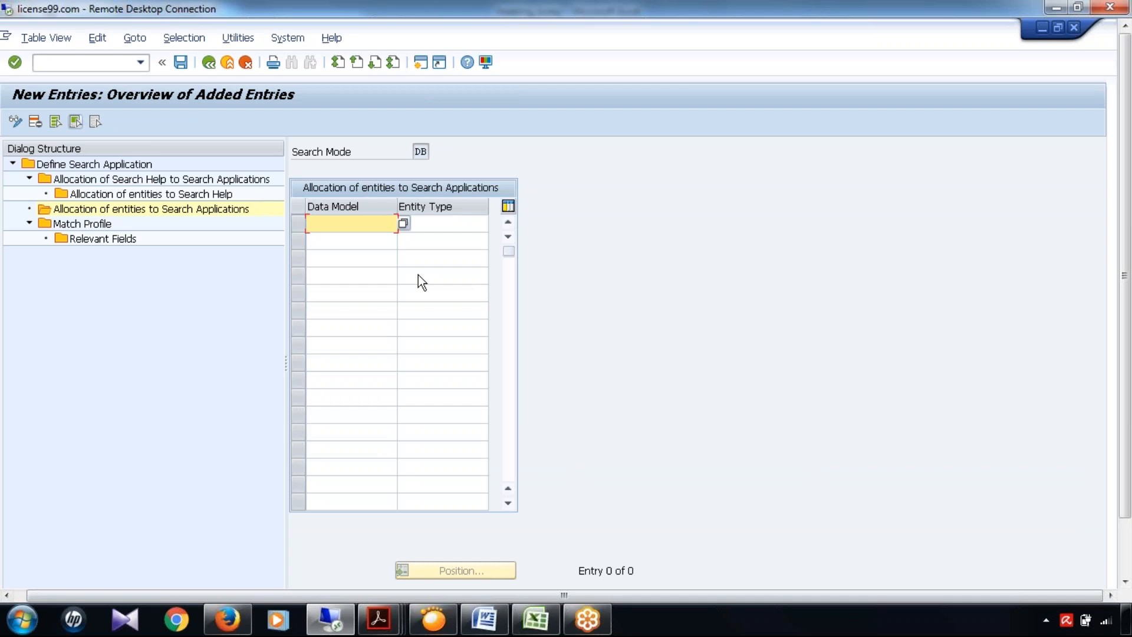
text(BP)
key(Tab)
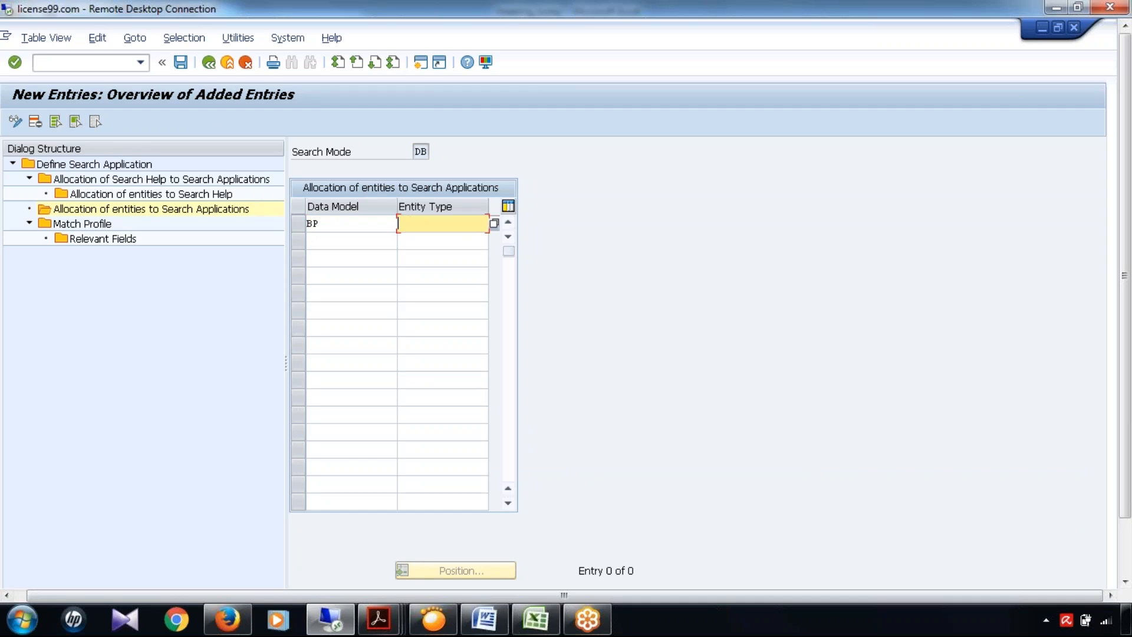
click(494, 223)
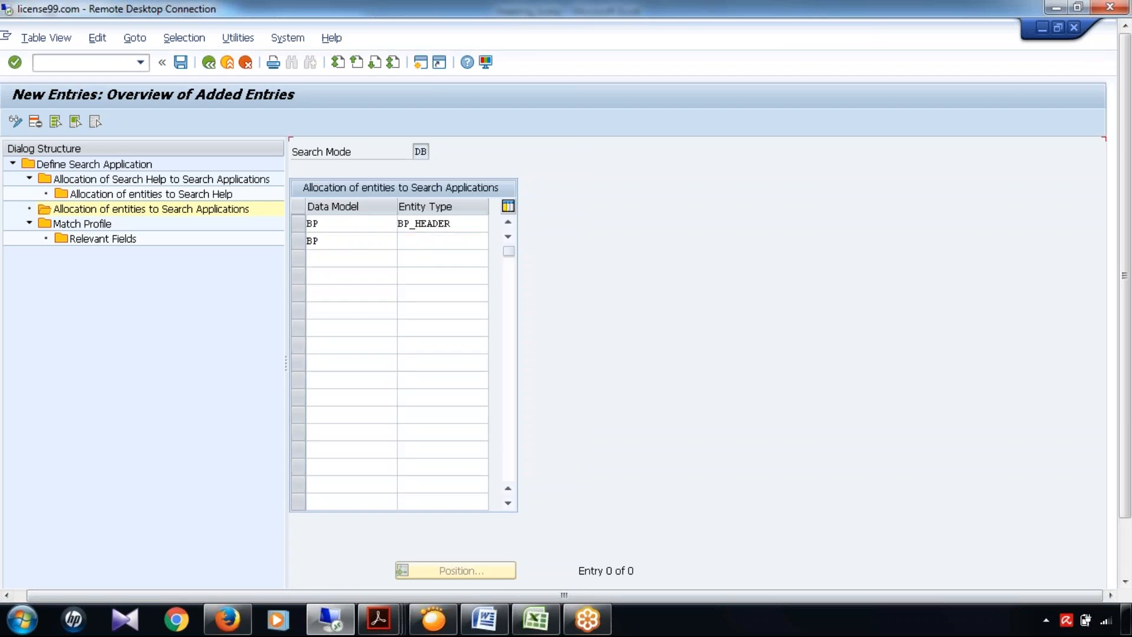
Allocate entity type ADDRNO of data model BP to the DB search application as well and save the entries.
click(493, 239)
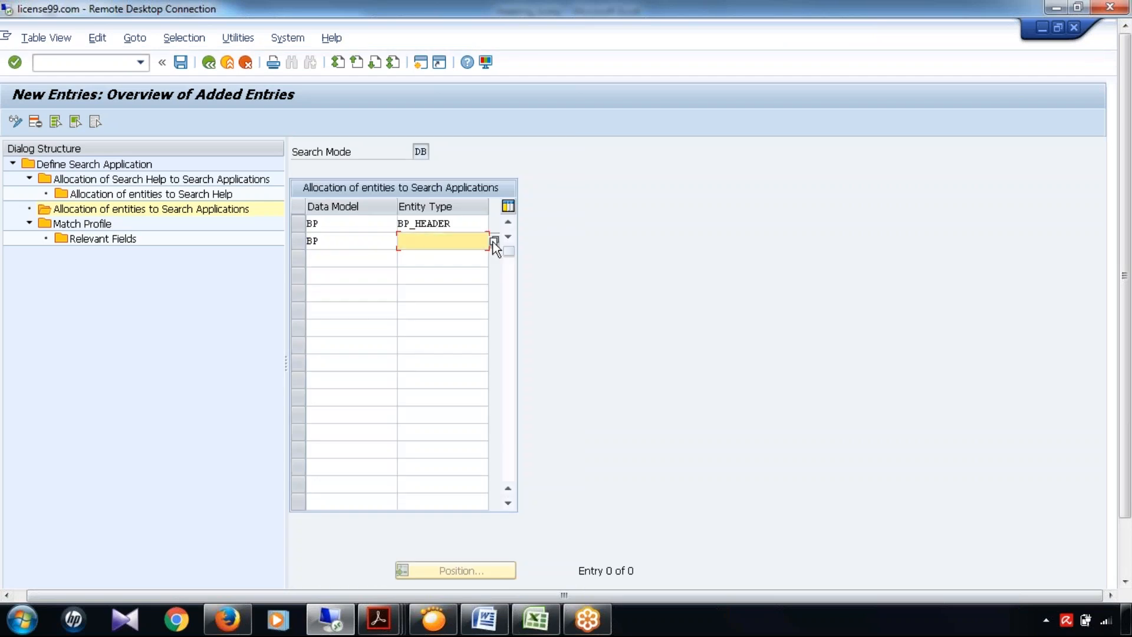
click(493, 240)
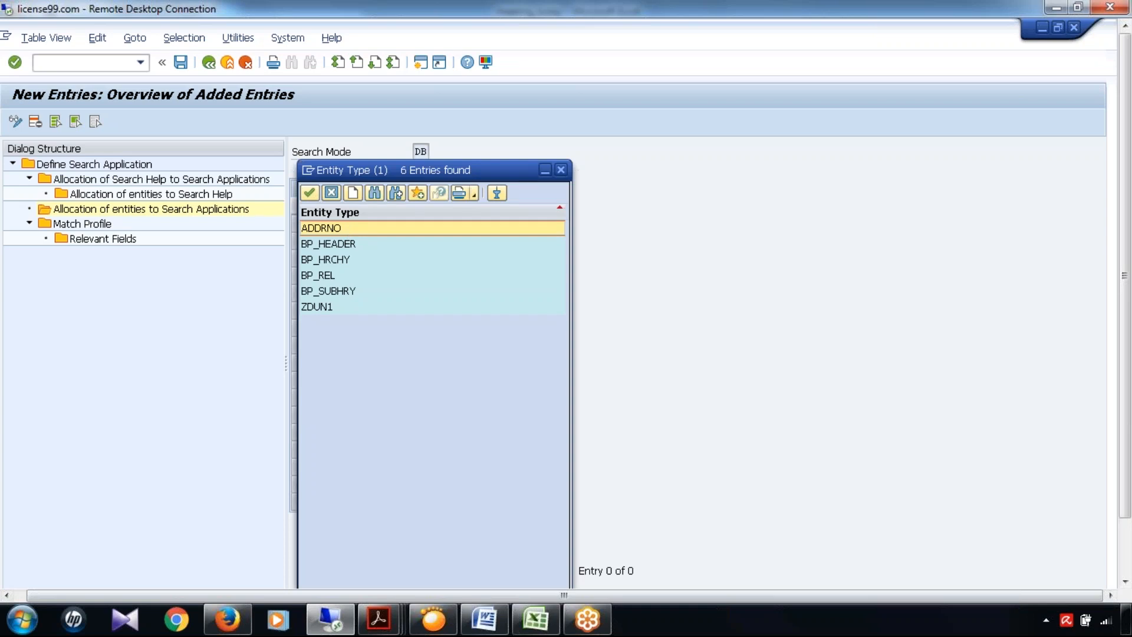
double_click(320, 228)
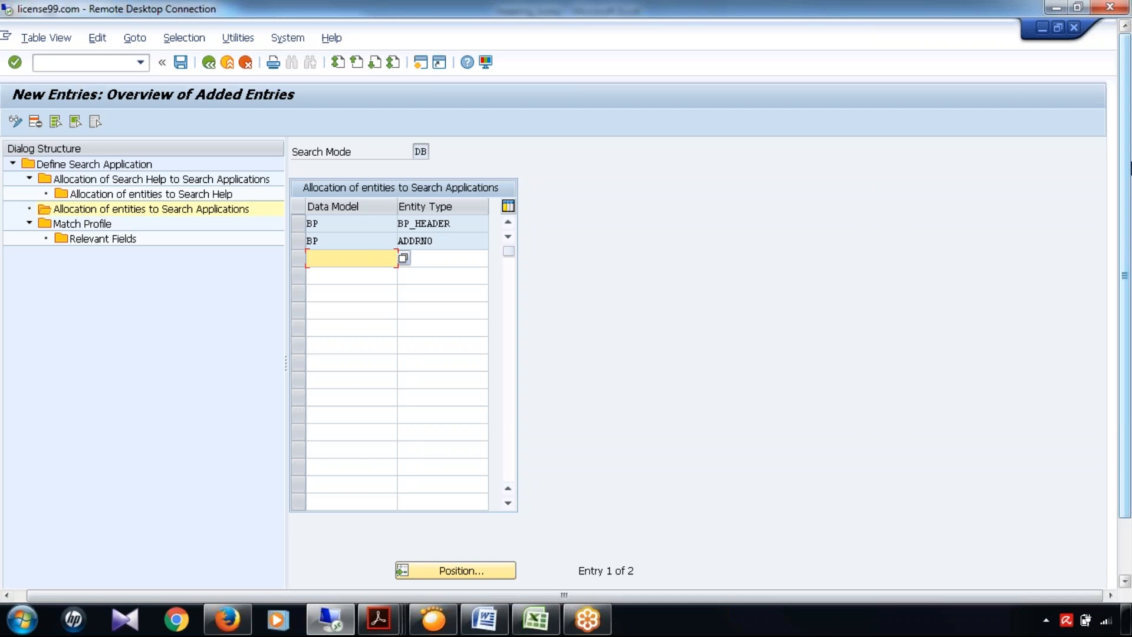
drag(1130, 162, 1131, 186)
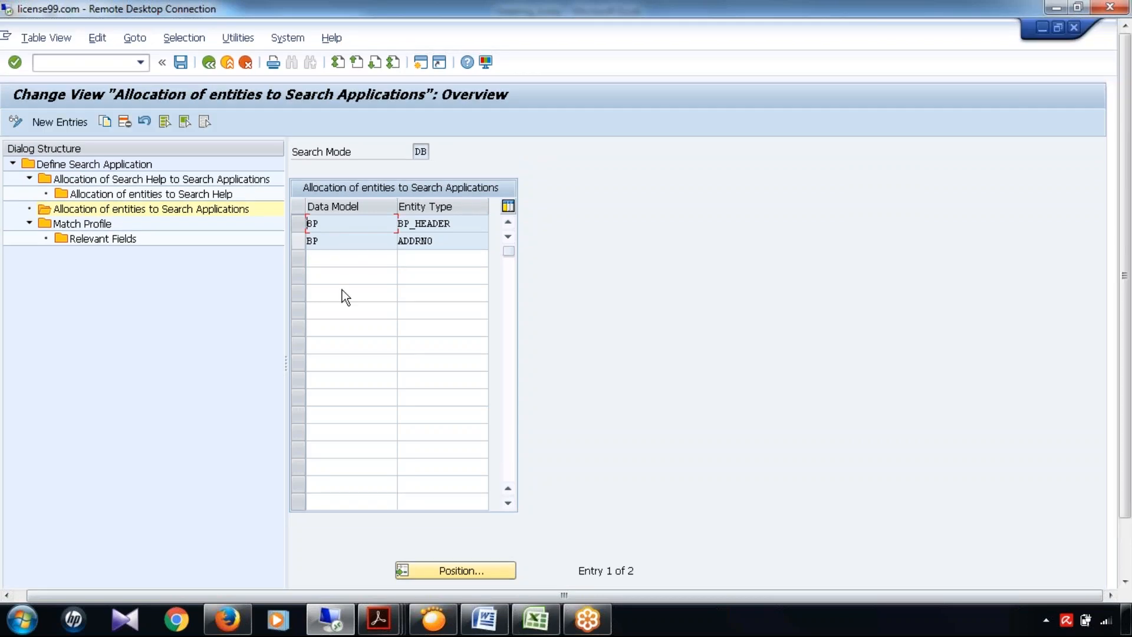
Select the DB search mode again and open the entity allocation for the BP data model's MC_BP_ADDRESS search help.
double_click(273, 164)
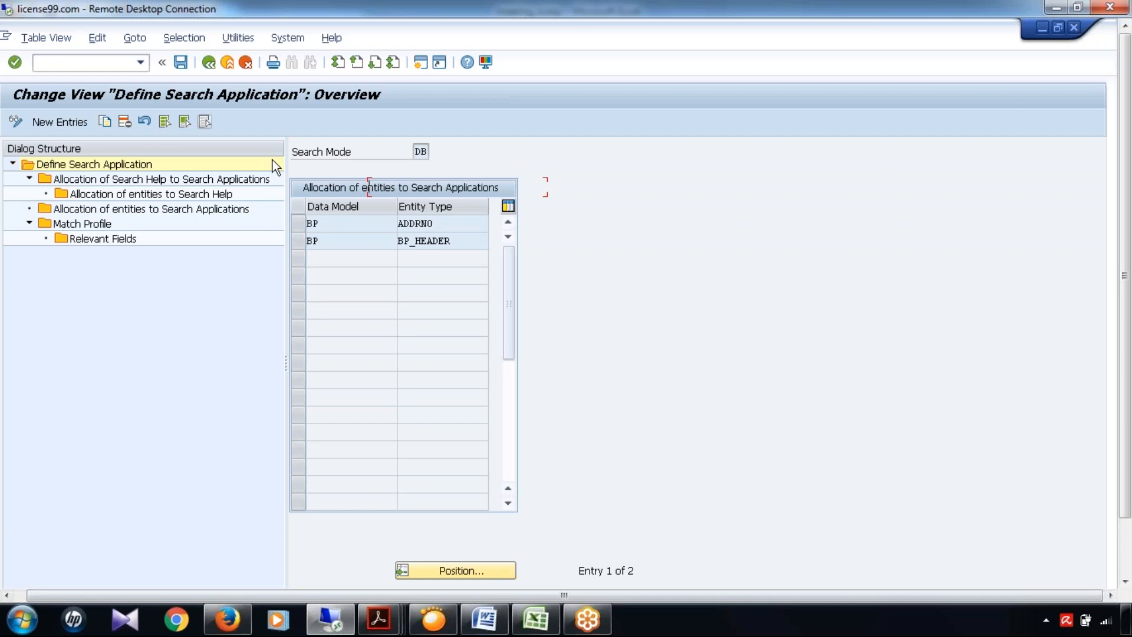
click(298, 204)
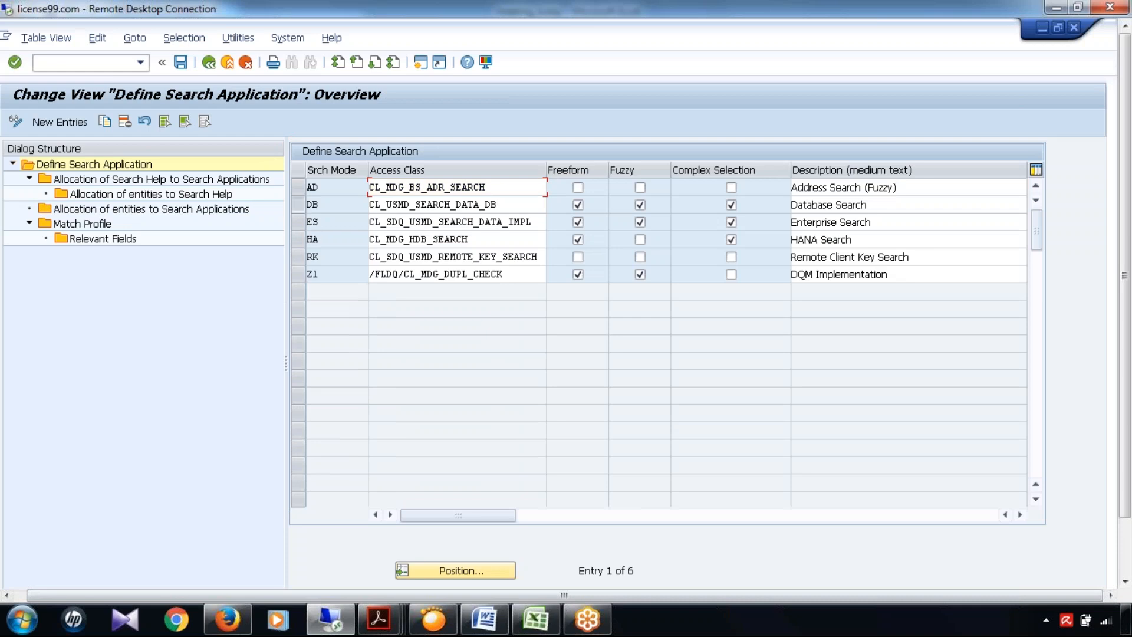
double_click(139, 180)
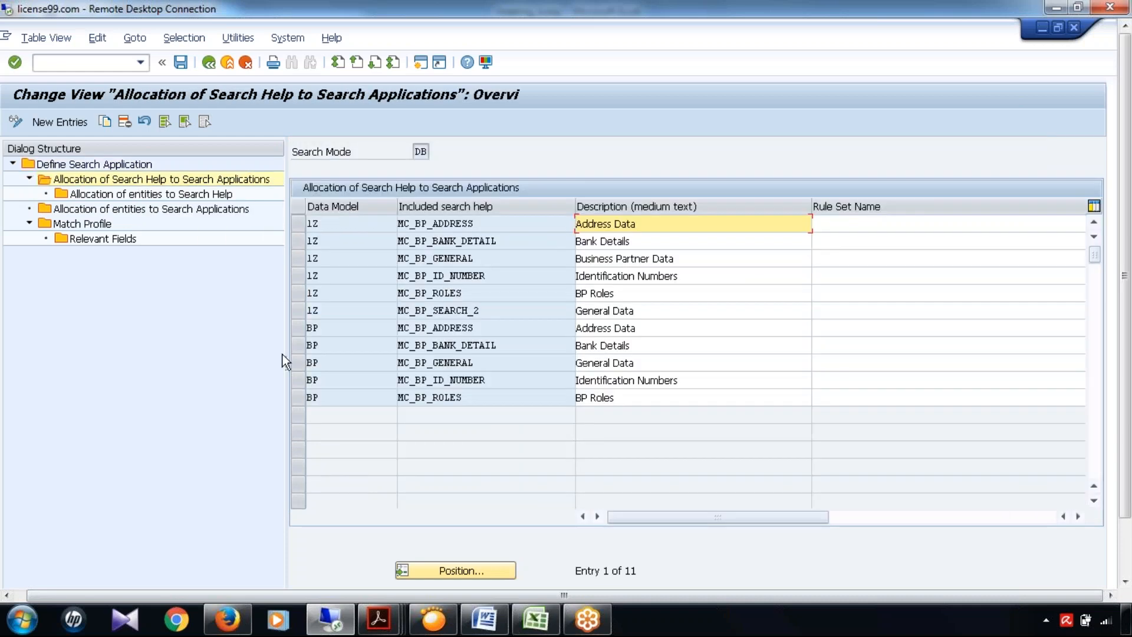
click(299, 331)
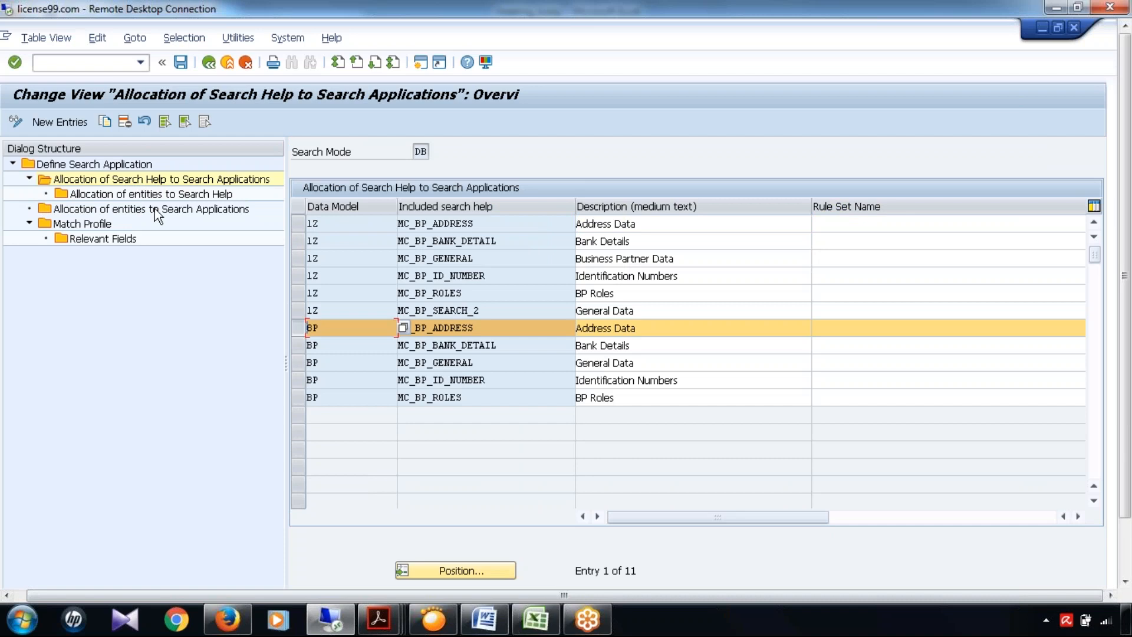
double_click(114, 195)
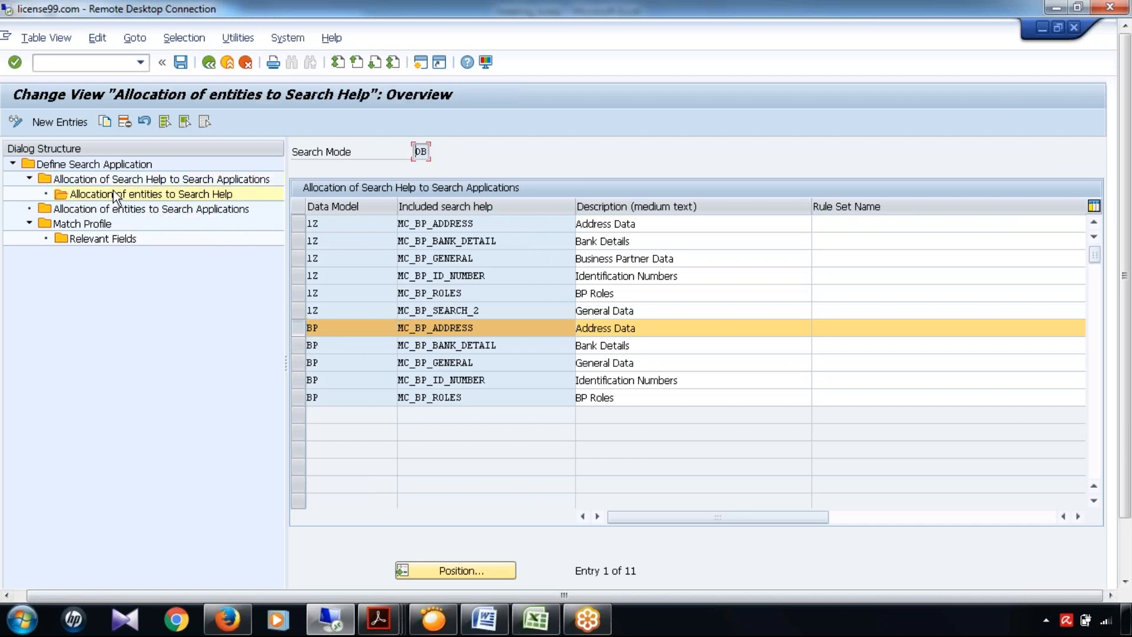
Allocate entity type ADDRNO to the MC_BP_ADDRESS search help, save it, and return to the search help list.
click(51, 121)
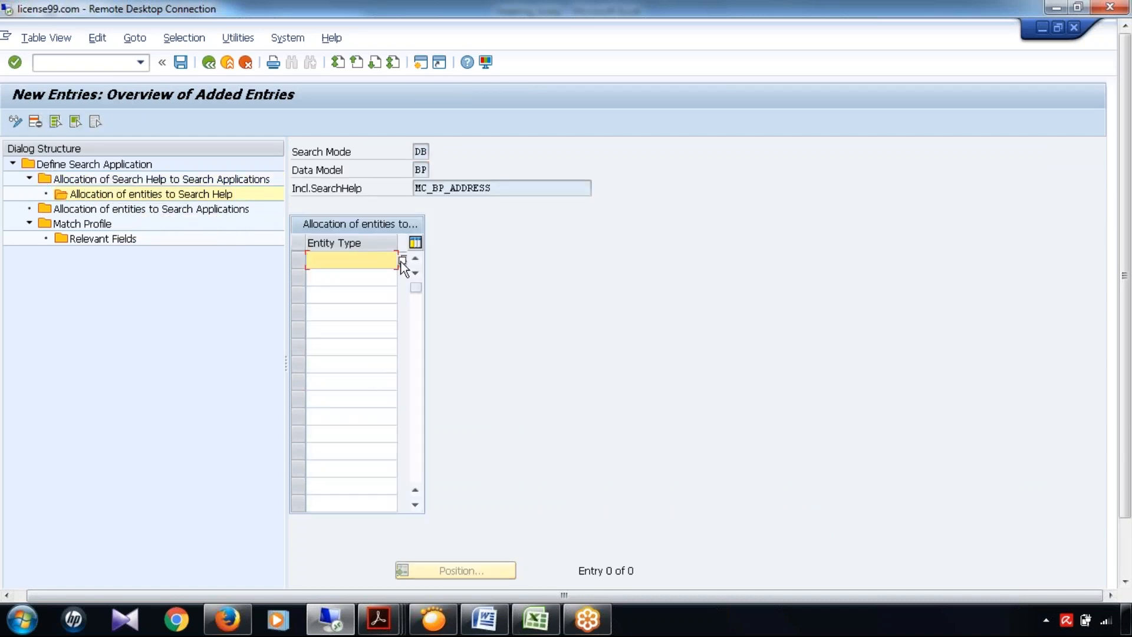
click(402, 260)
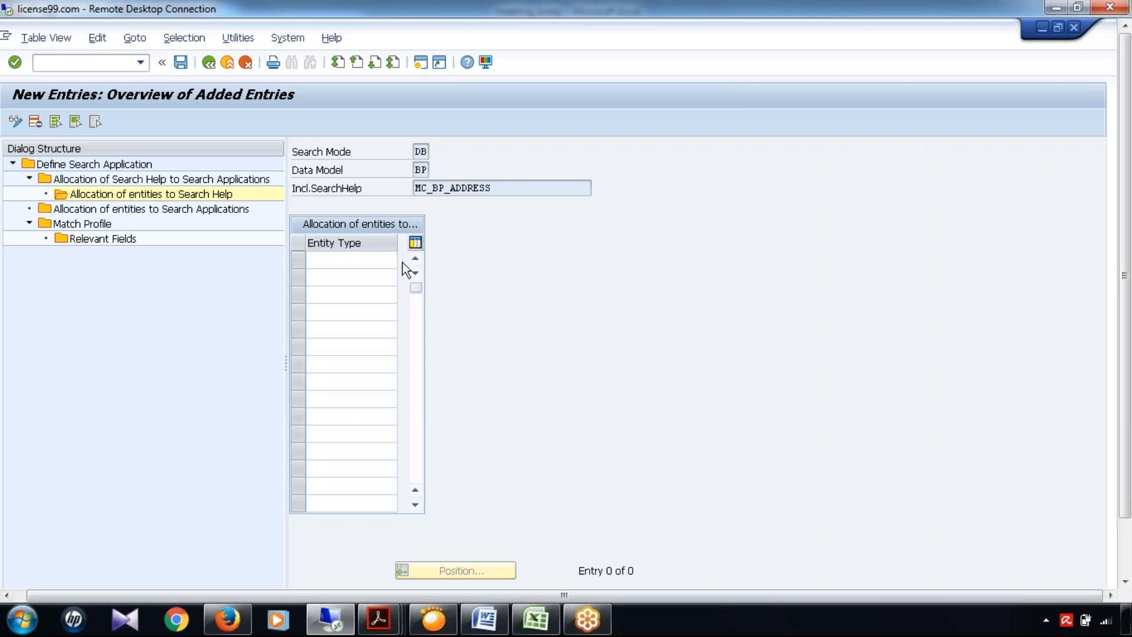
key(F4)
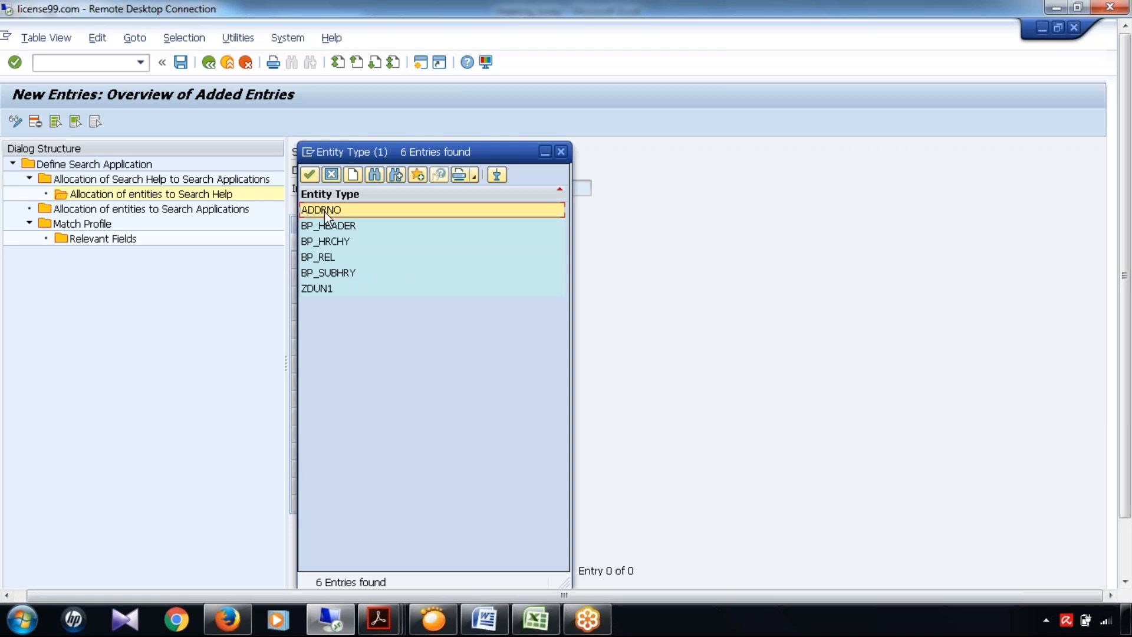
double_click(323, 209)
click(181, 62)
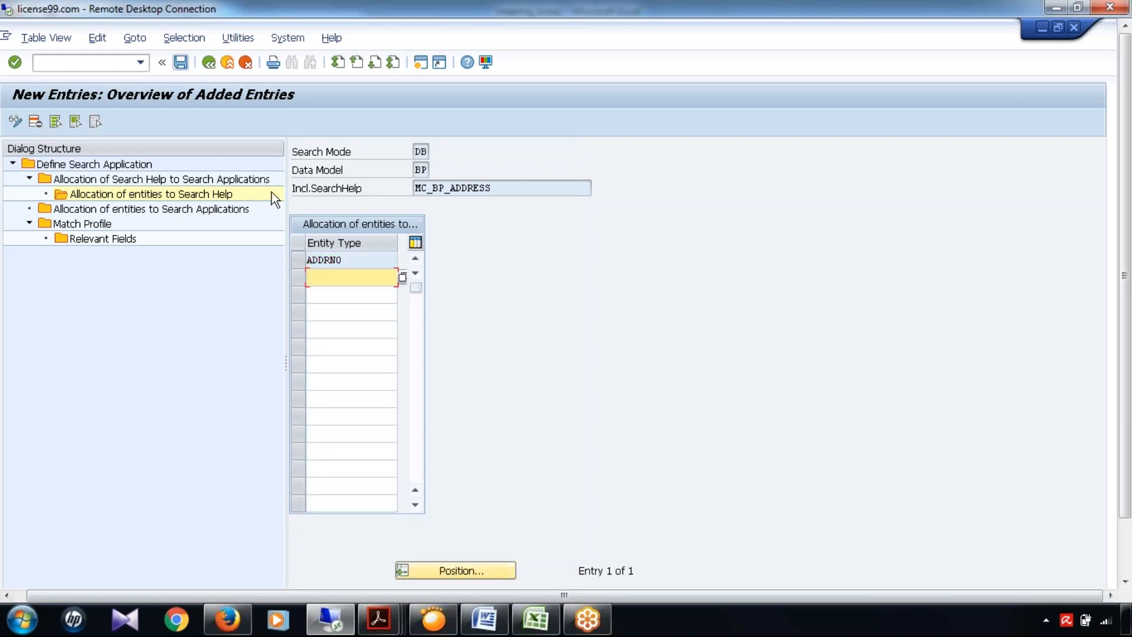
click(207, 63)
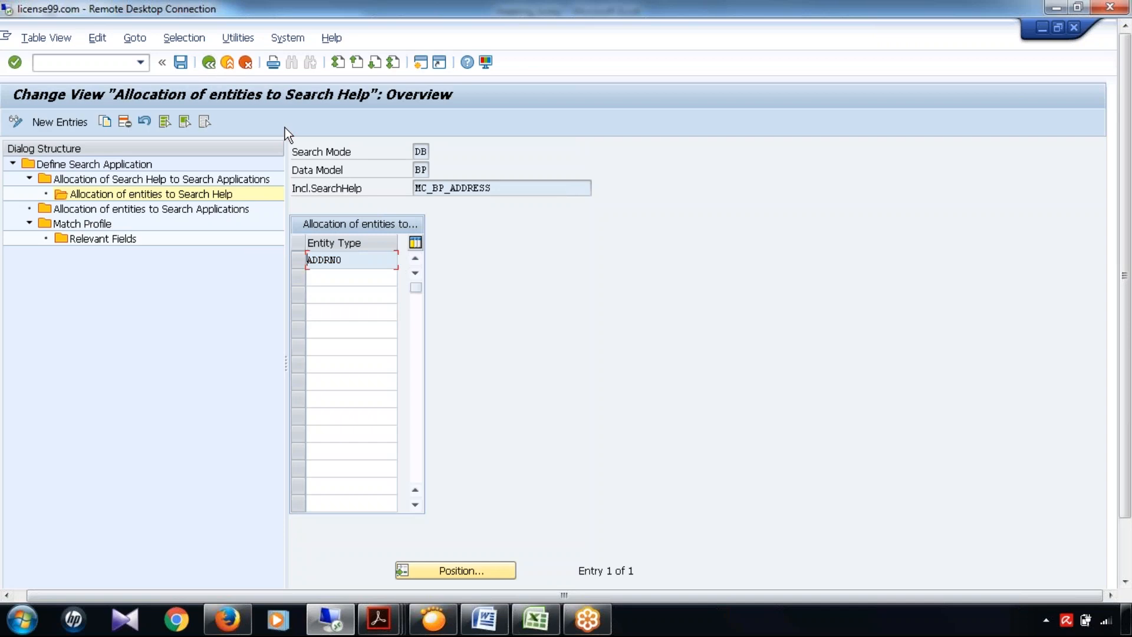
click(210, 62)
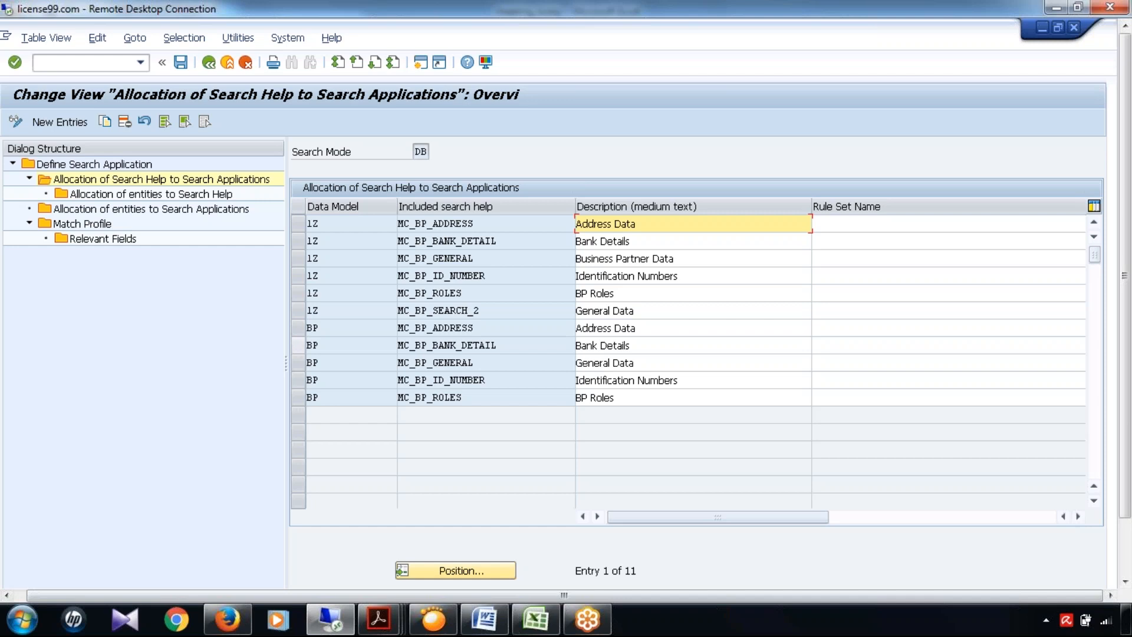
Allocate entity type BP_HEADER to the BP data model's MC_BP_BANK_DETAIL search help, save it, and return to the search help list.
click(298, 345)
double_click(119, 192)
click(59, 122)
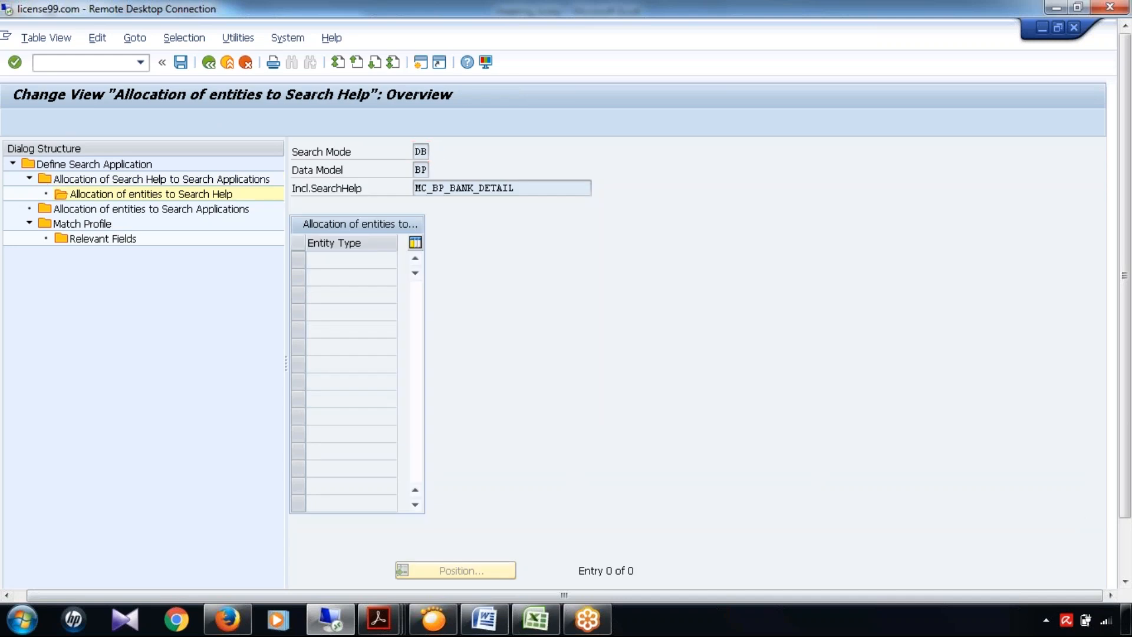
click(402, 259)
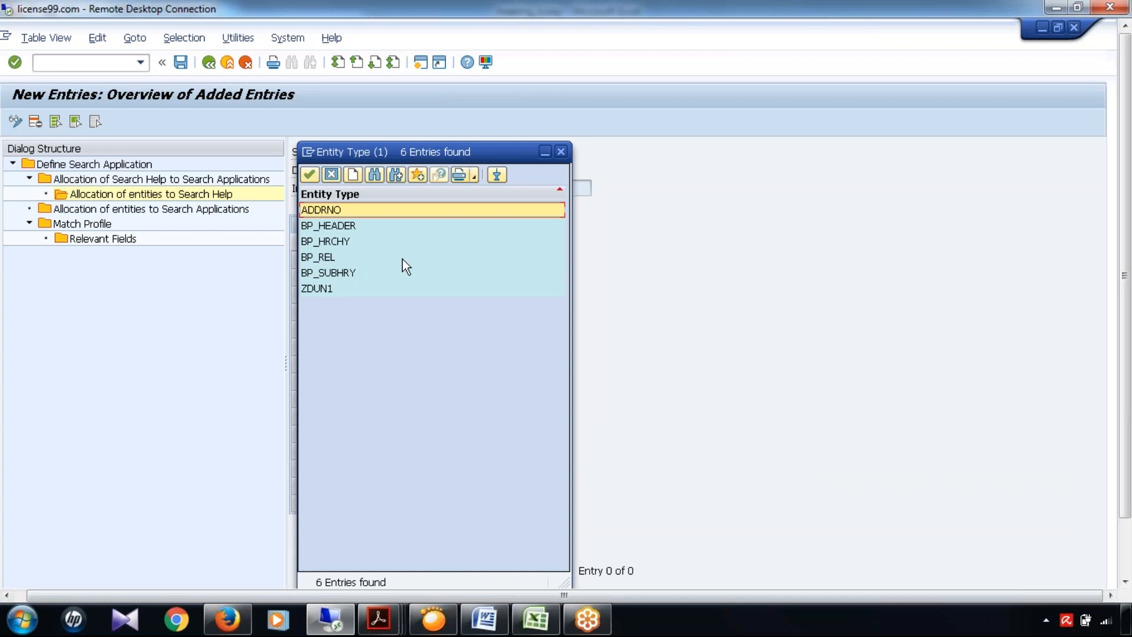
click(351, 224)
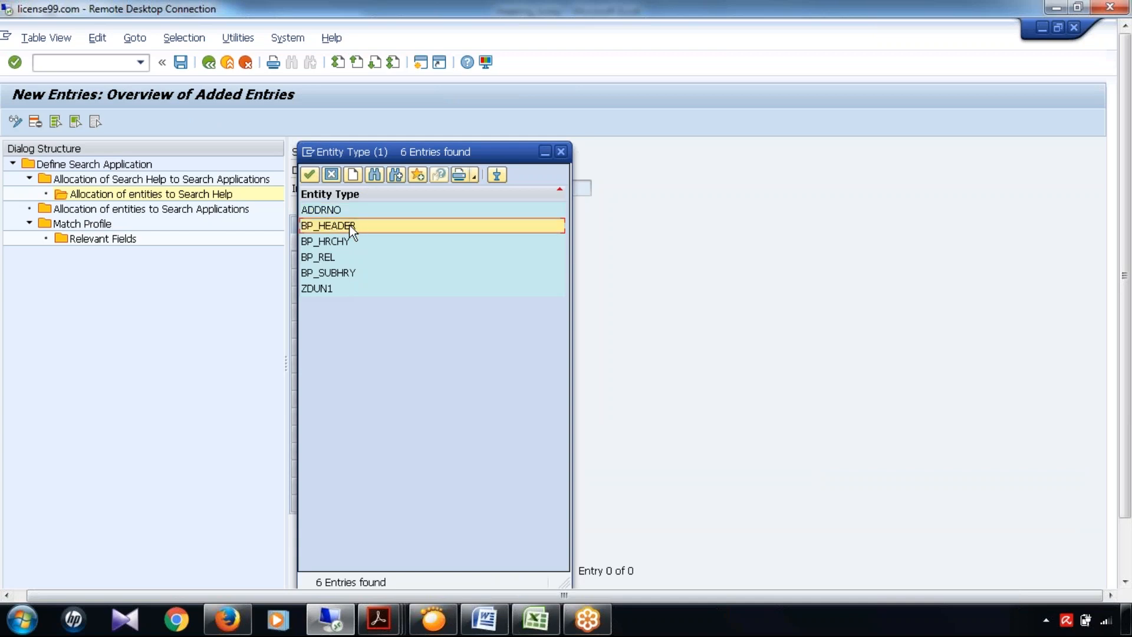
double_click(330, 230)
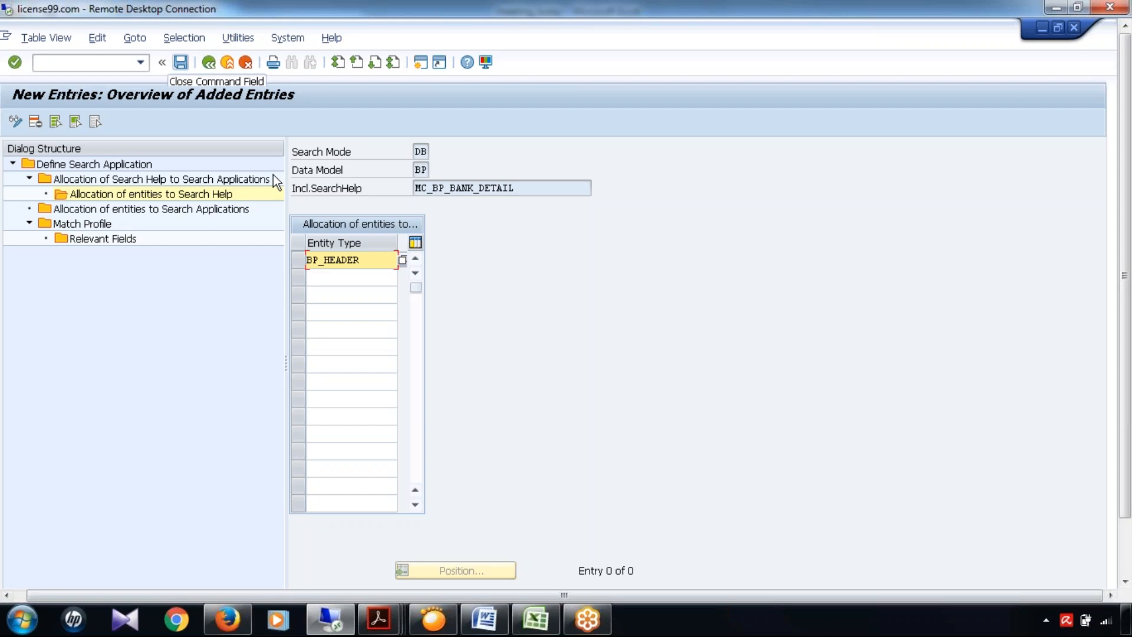
click(200, 61)
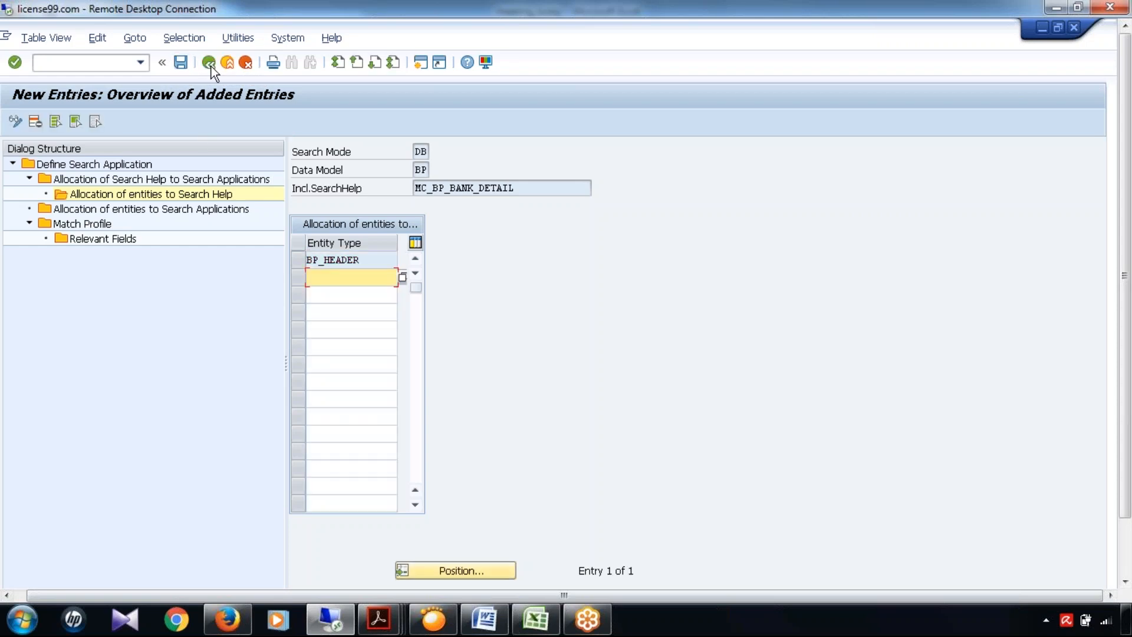
click(210, 62)
click(209, 62)
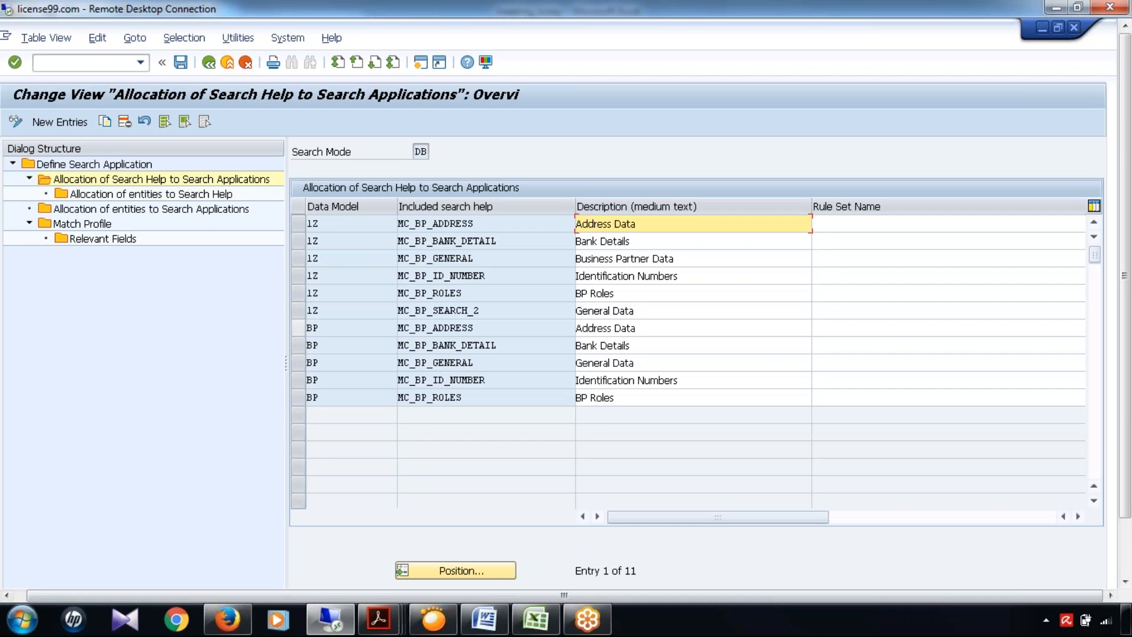
Open the entity allocation for the BP data model's MC_BP_GENERAL search help.
click(299, 334)
click(299, 348)
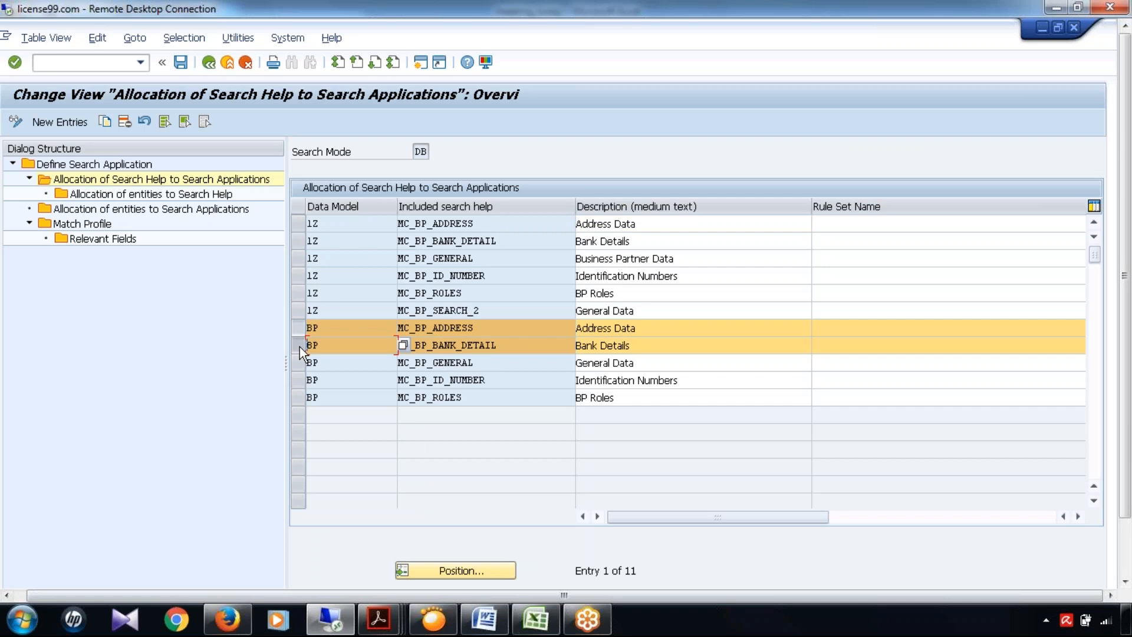
click(300, 346)
click(302, 366)
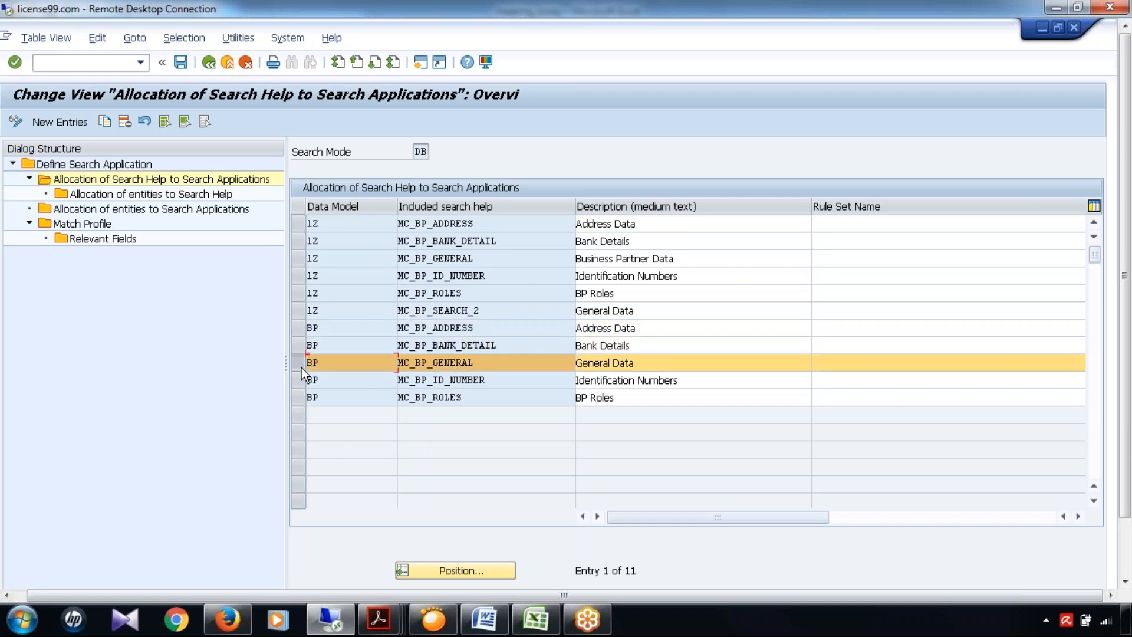
double_click(127, 196)
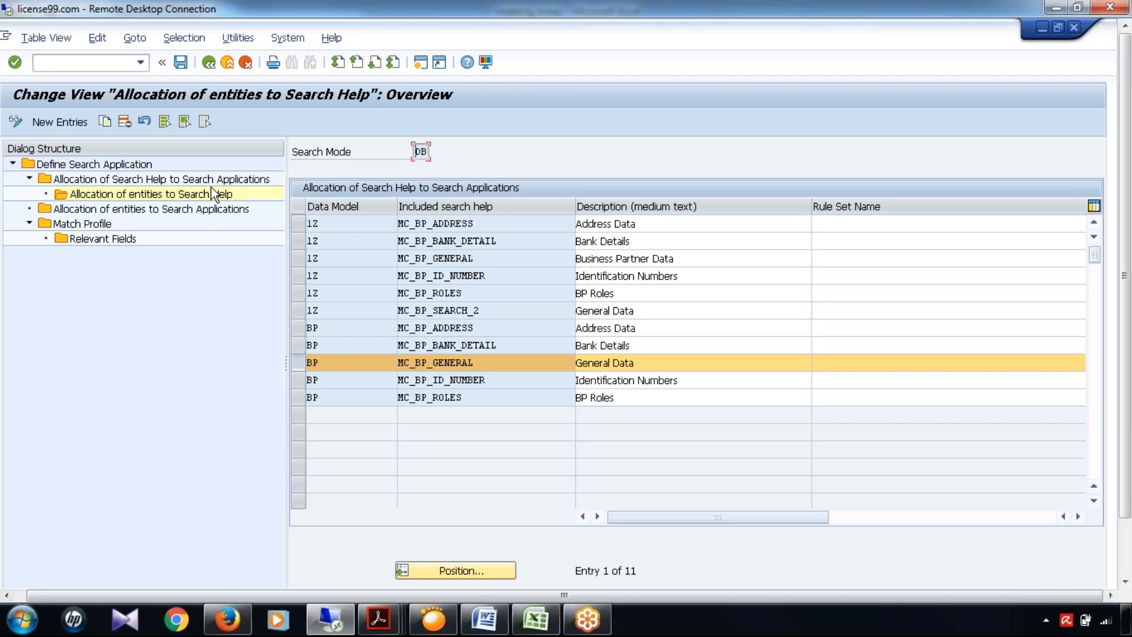
Allocate entity type BP_HEADER to the MC_BP_GENERAL search help, save it, and return to the search application overview.
click(64, 122)
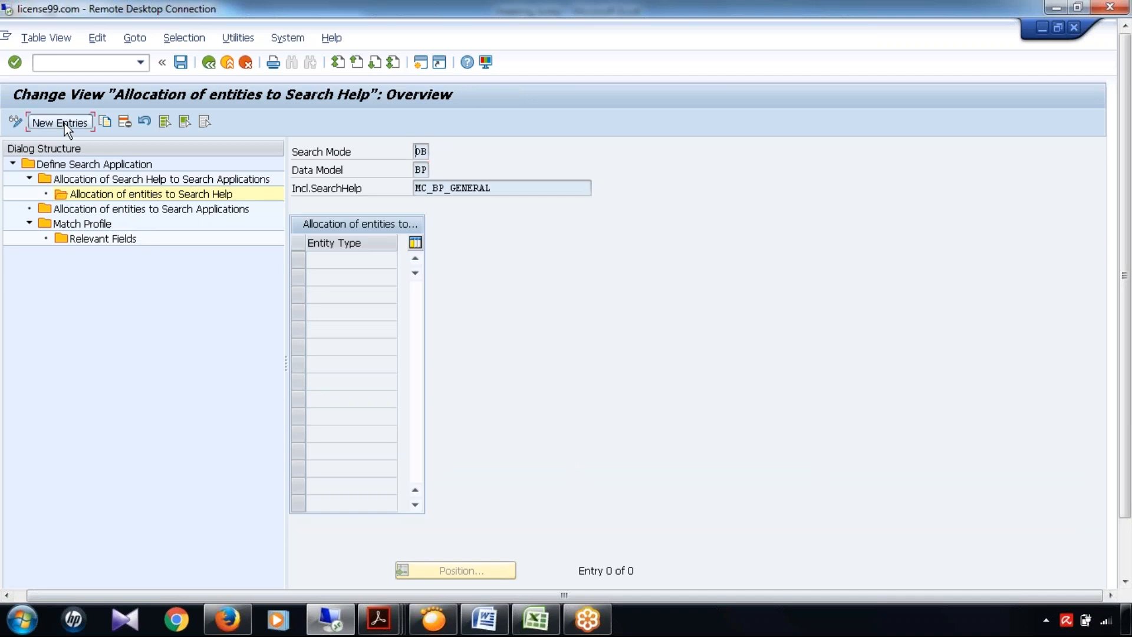
text(BP_)
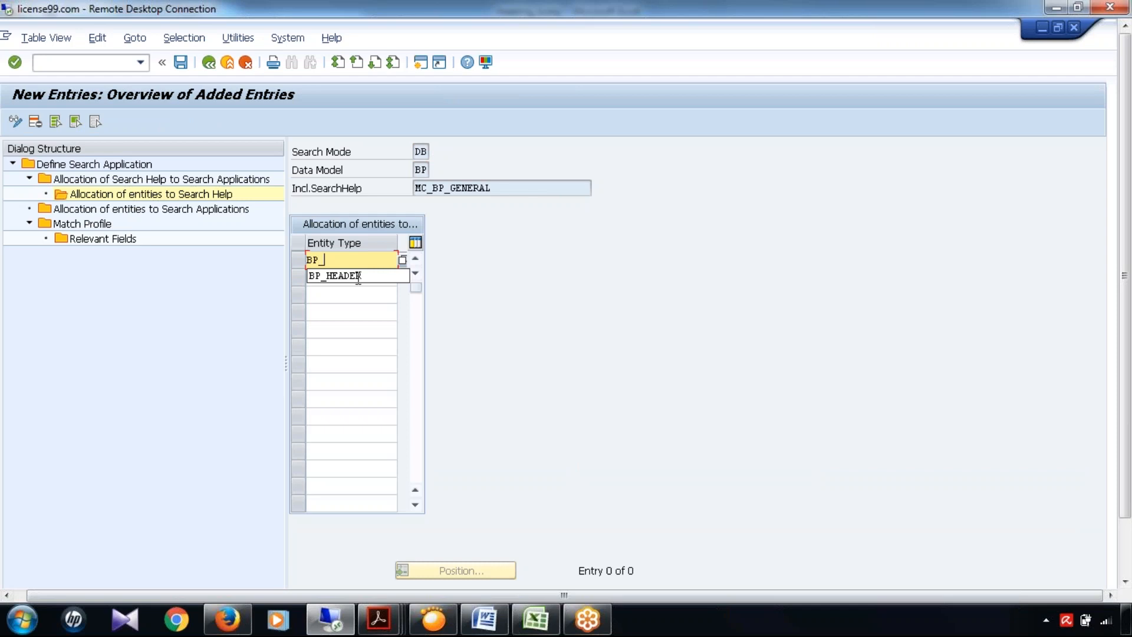
click(308, 280)
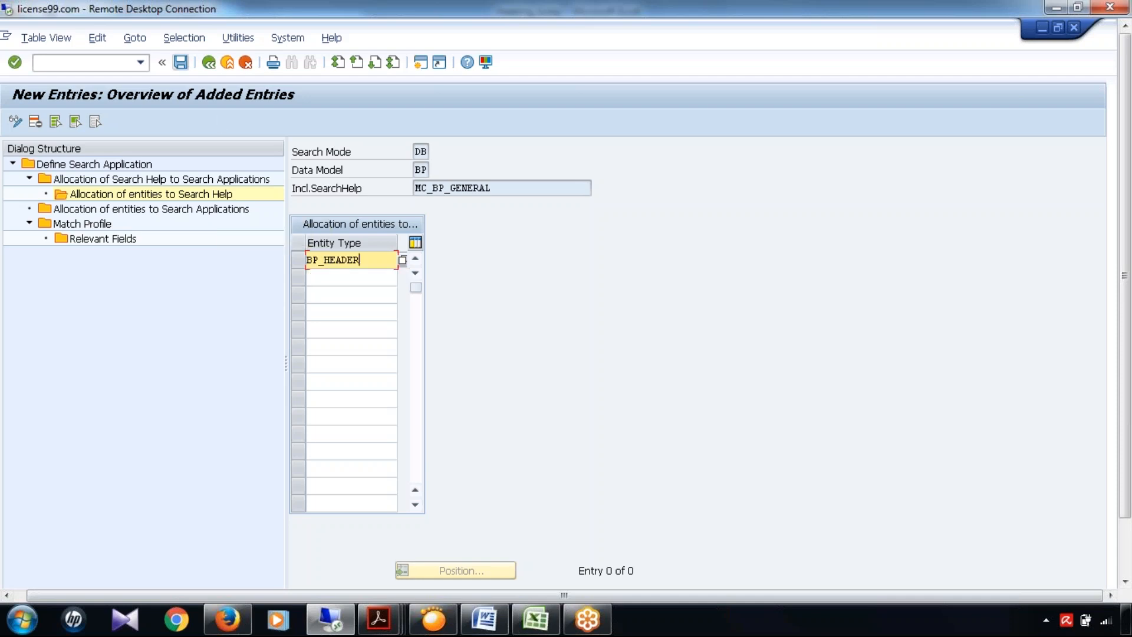
click(180, 62)
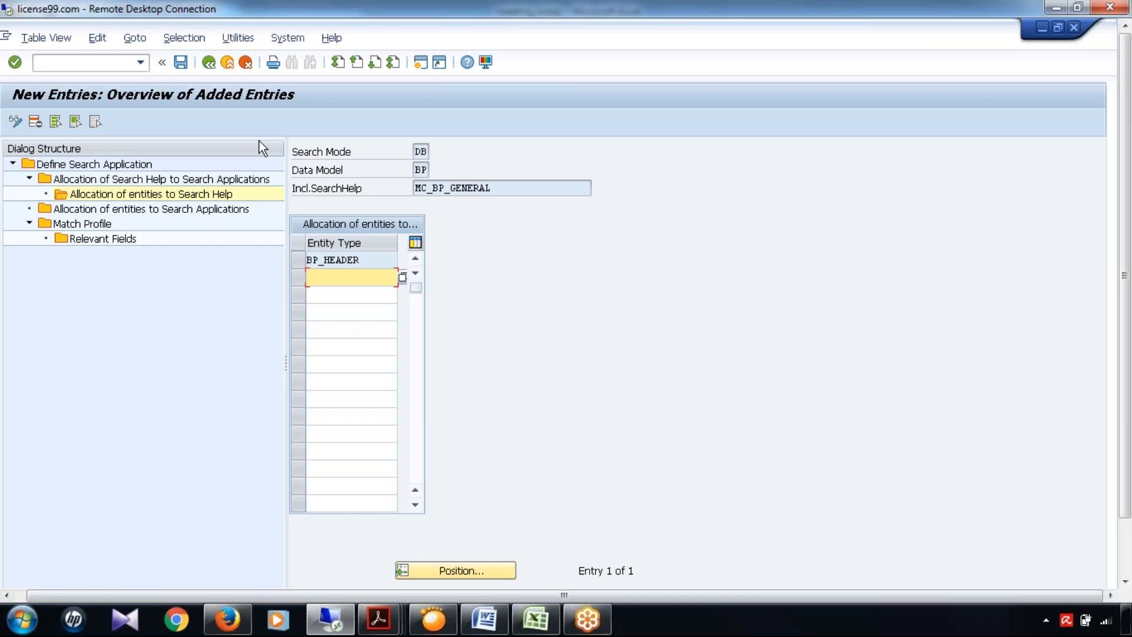
click(209, 63)
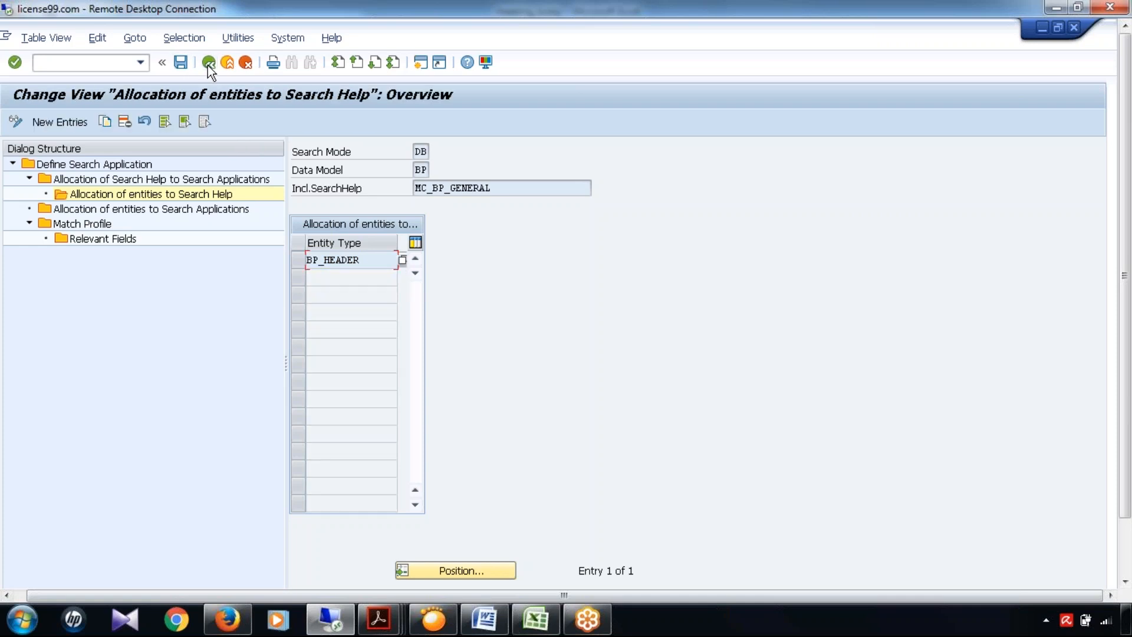
click(208, 62)
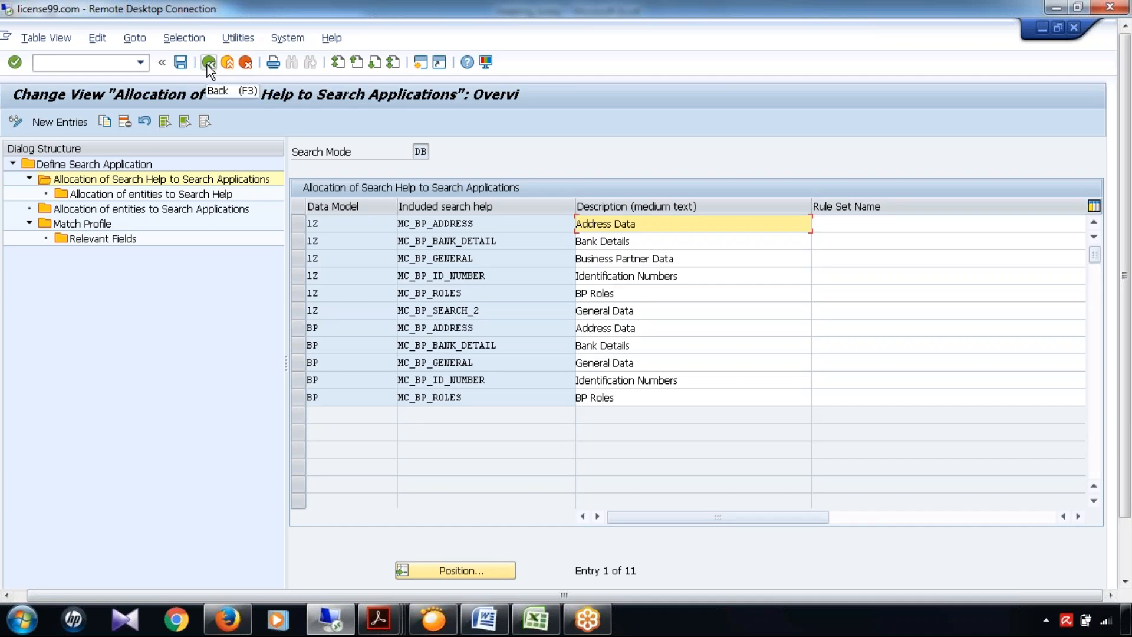
click(207, 67)
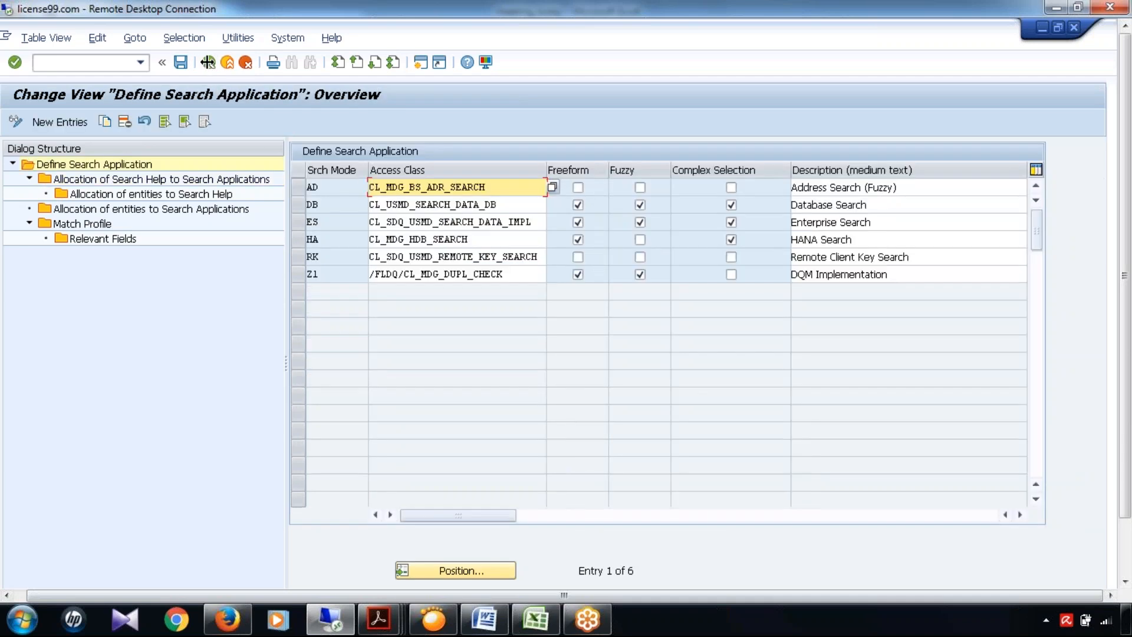
Select the ES search mode, and switch to the meeting_today workbook in Excel and save it.
click(299, 204)
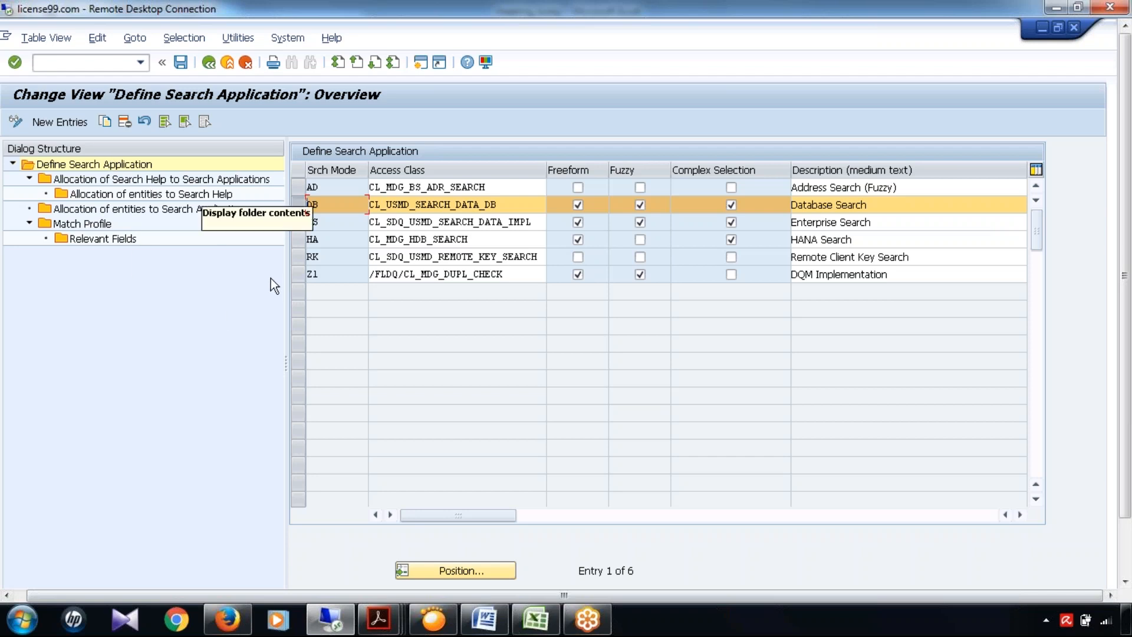
click(300, 224)
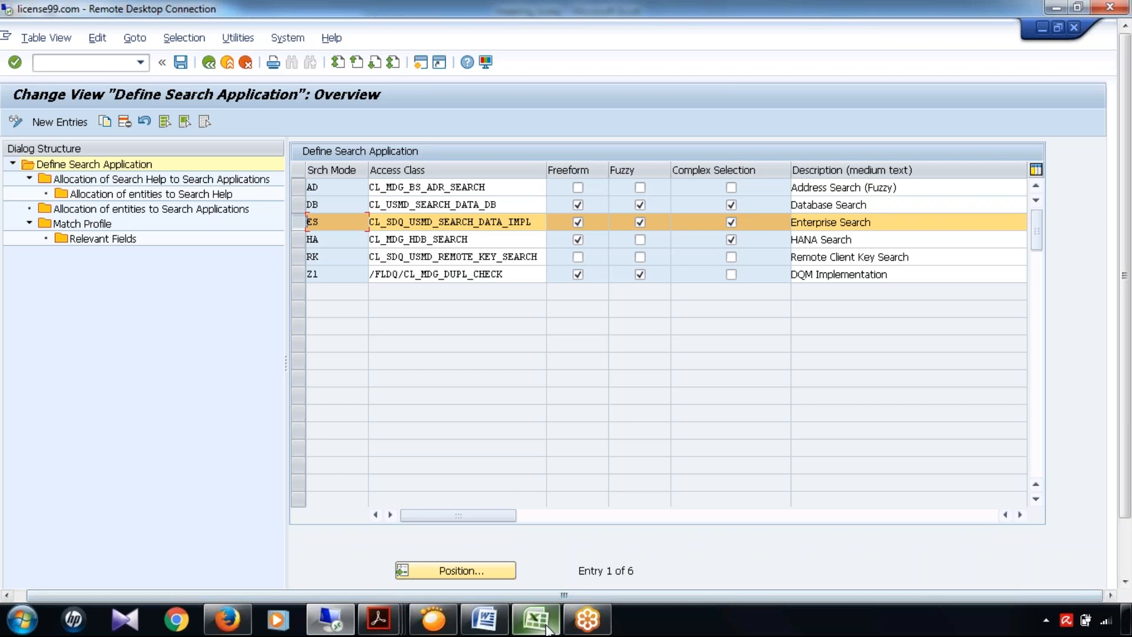
click(546, 626)
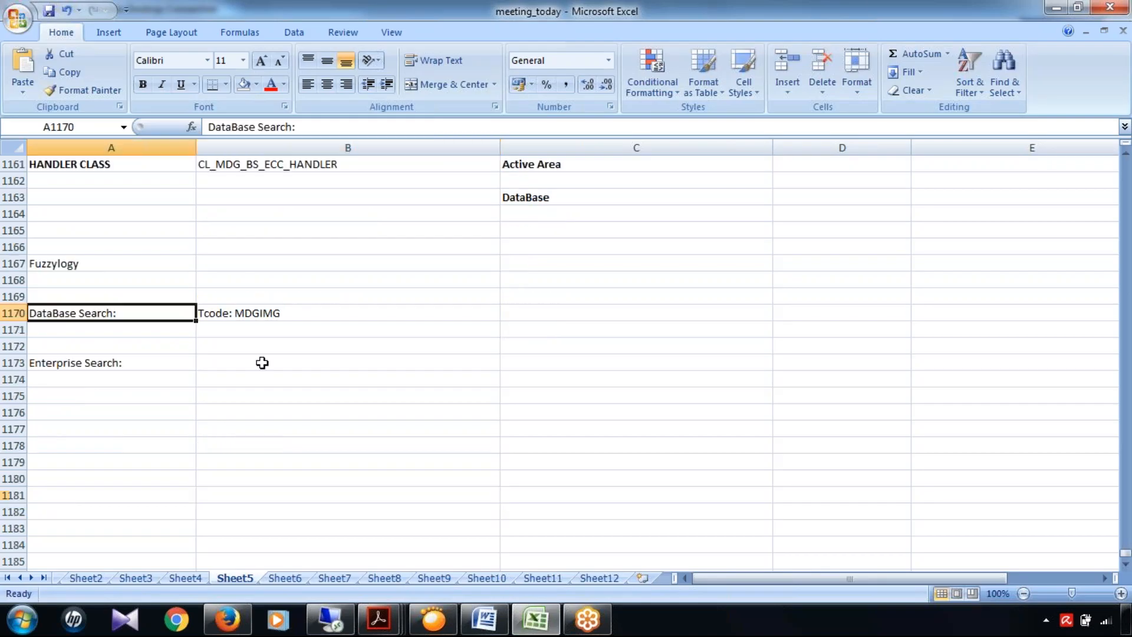
click(164, 412)
click(236, 397)
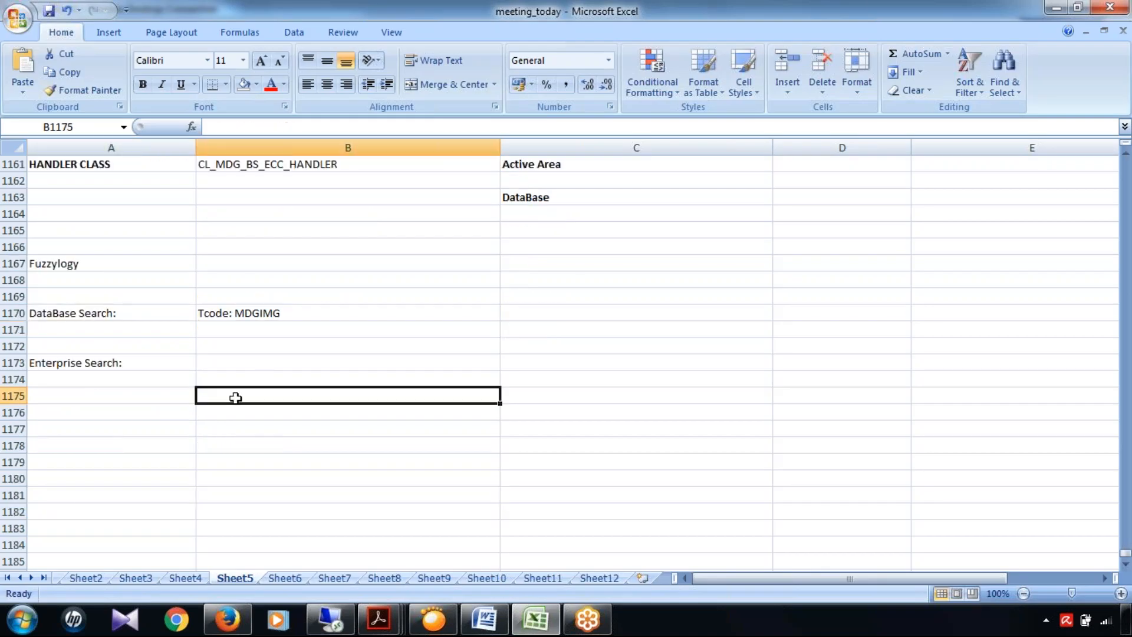
key(ctrl+s)
click(145, 369)
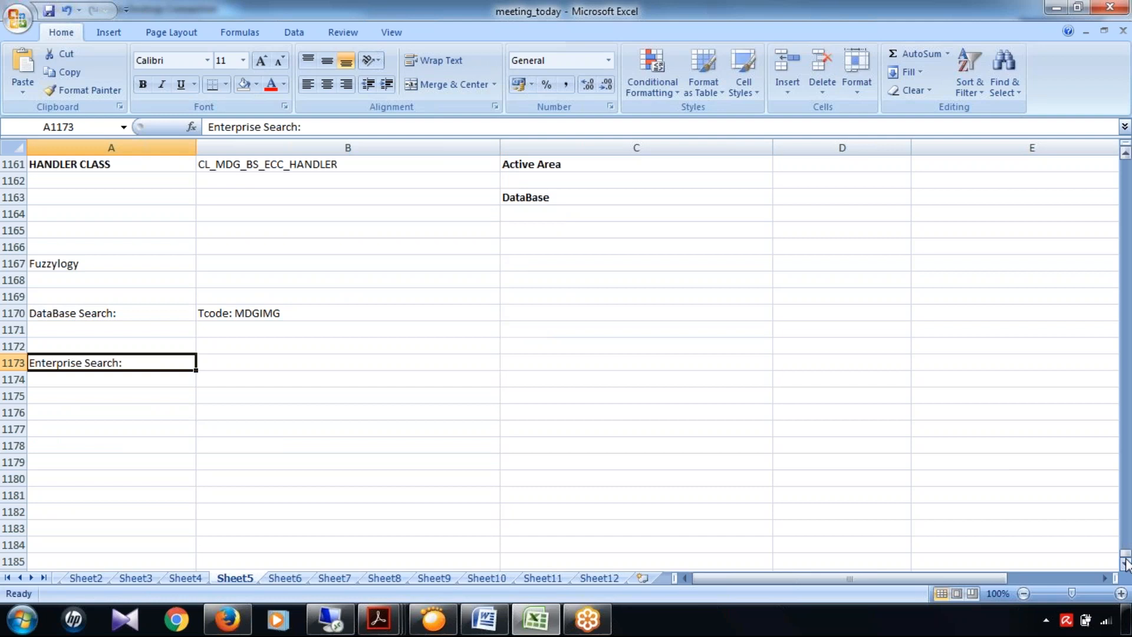
Enter MDG 9.0 in cell B1114, beside the highlighted question above Parallel Processing on Sheet5.
drag(1124, 554, 1126, 556)
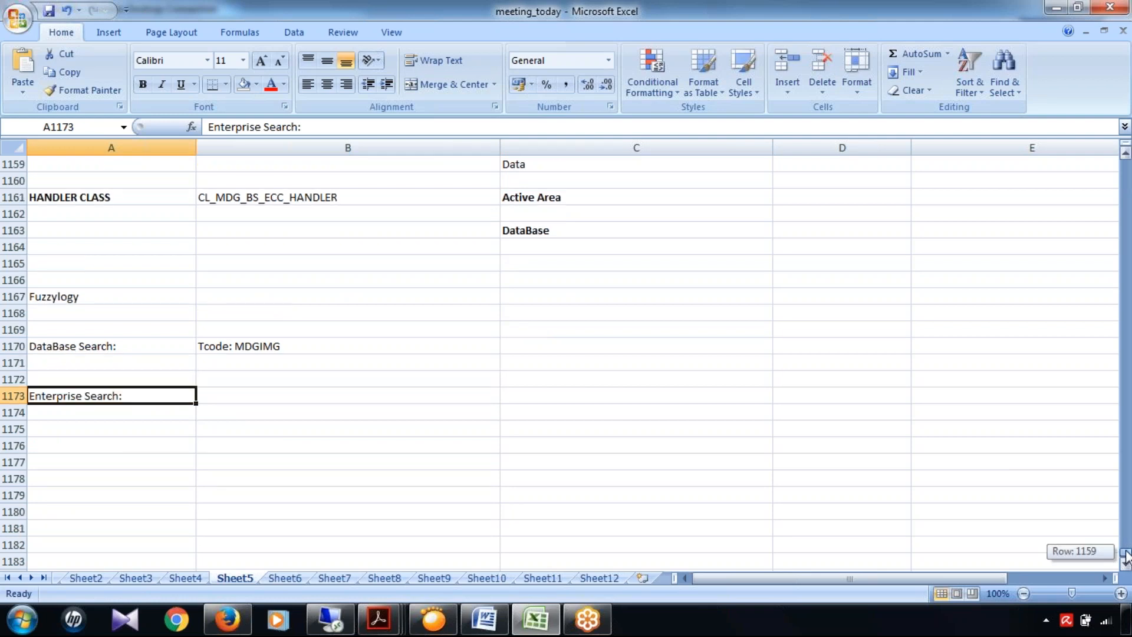
drag(1126, 556, 1126, 552)
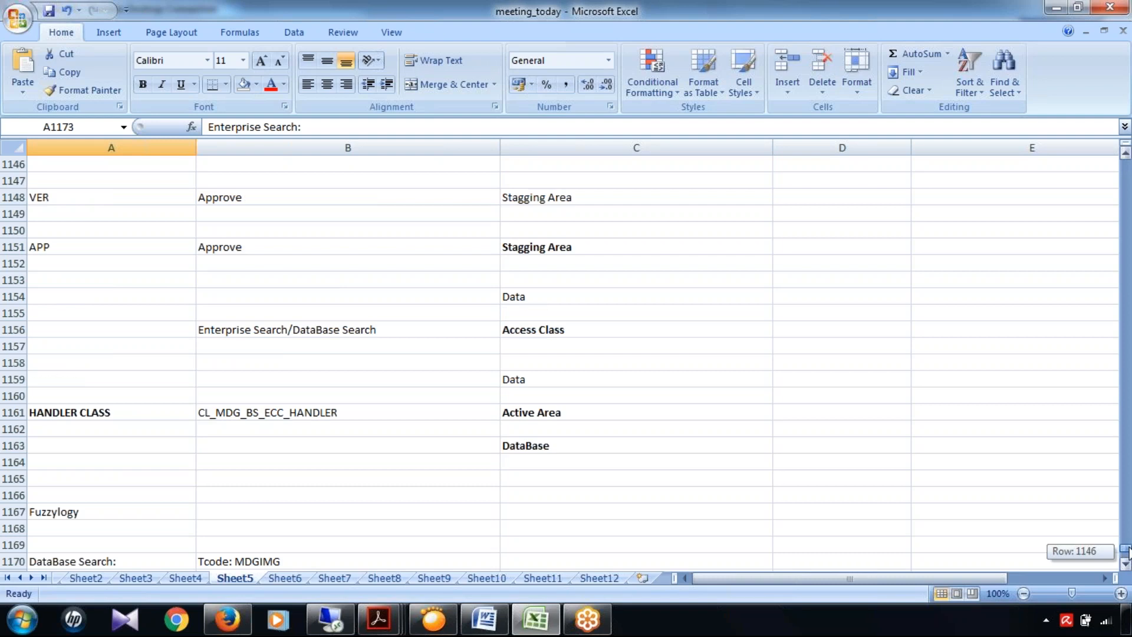
drag(1128, 552, 1126, 542)
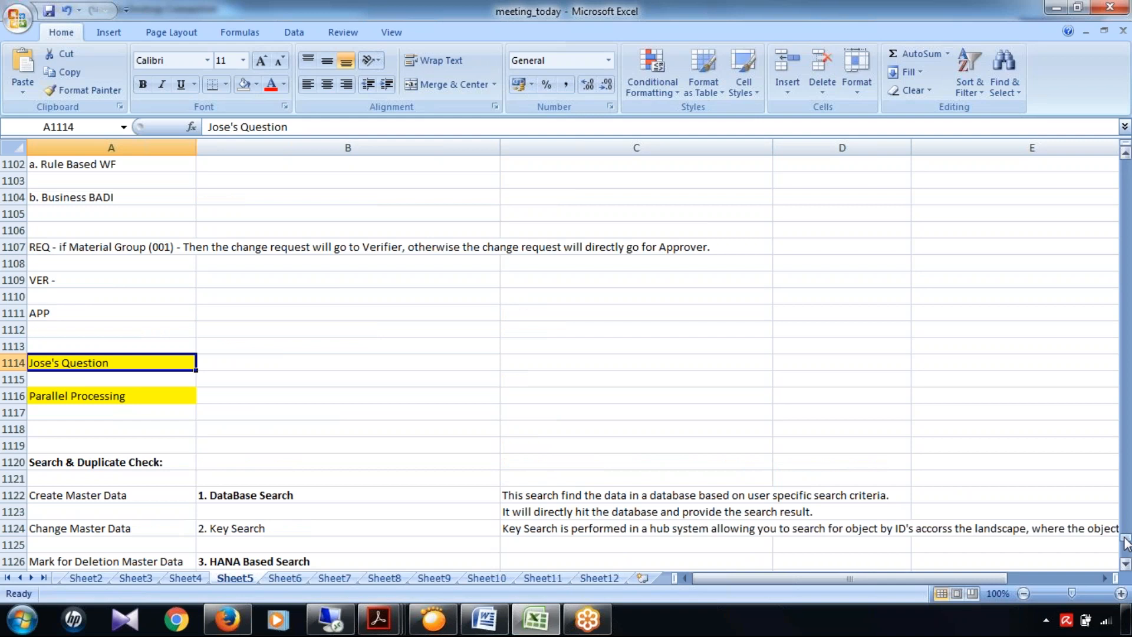
drag(1126, 542, 1126, 544)
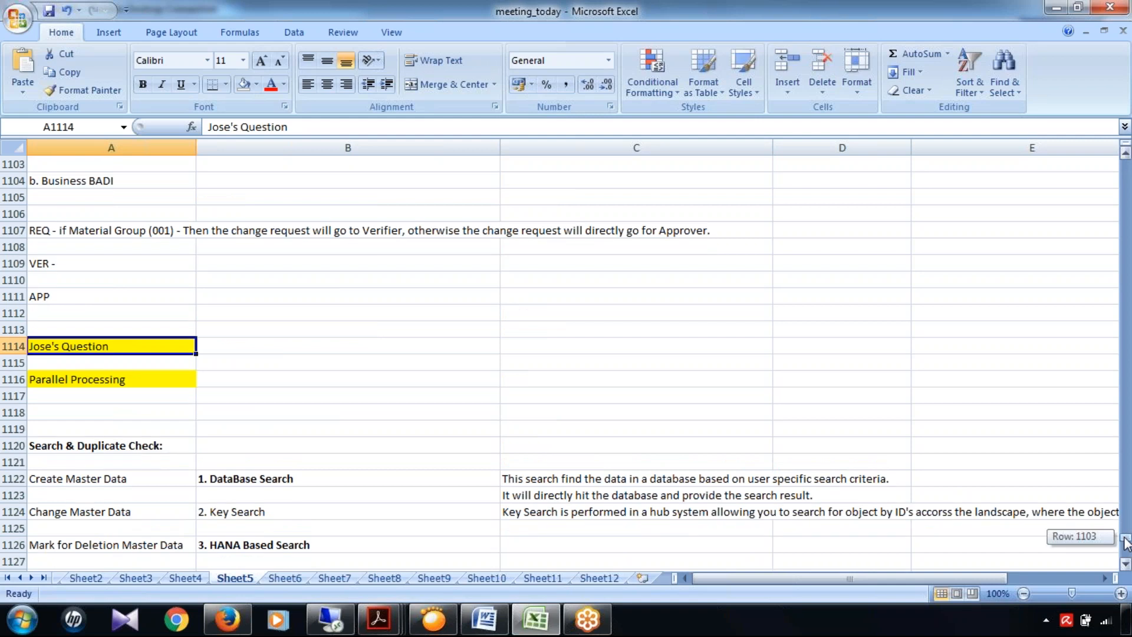
drag(1126, 544, 1126, 544)
click(348, 230)
text(MDG 9.0)
click(348, 296)
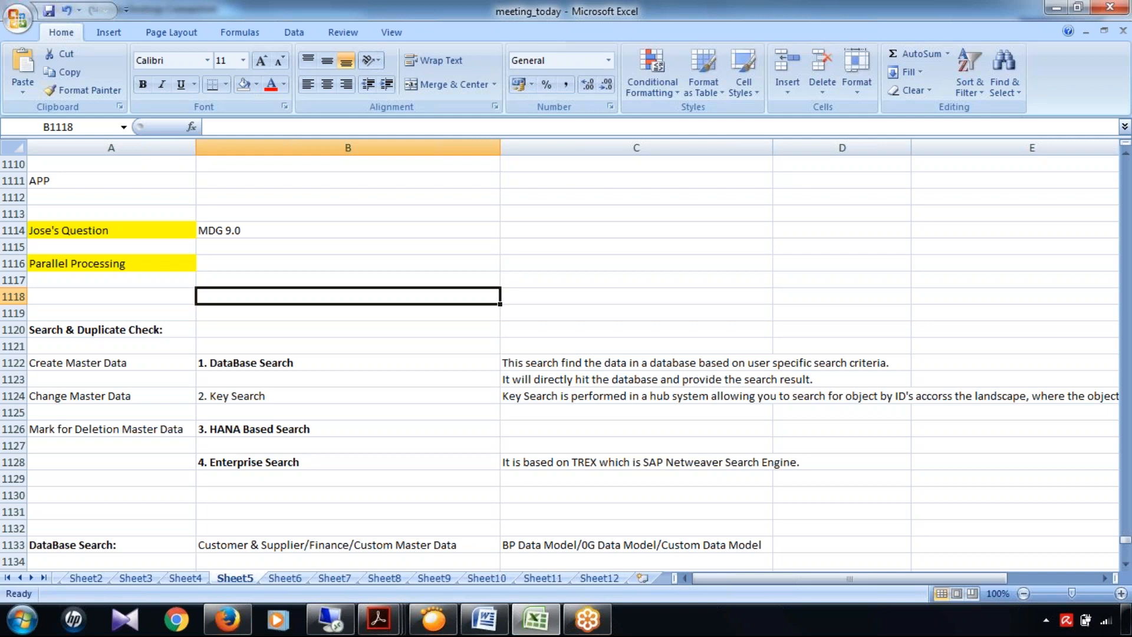
Fill the "Enterprise Search:" cell A1173 with yellow.
click(379, 619)
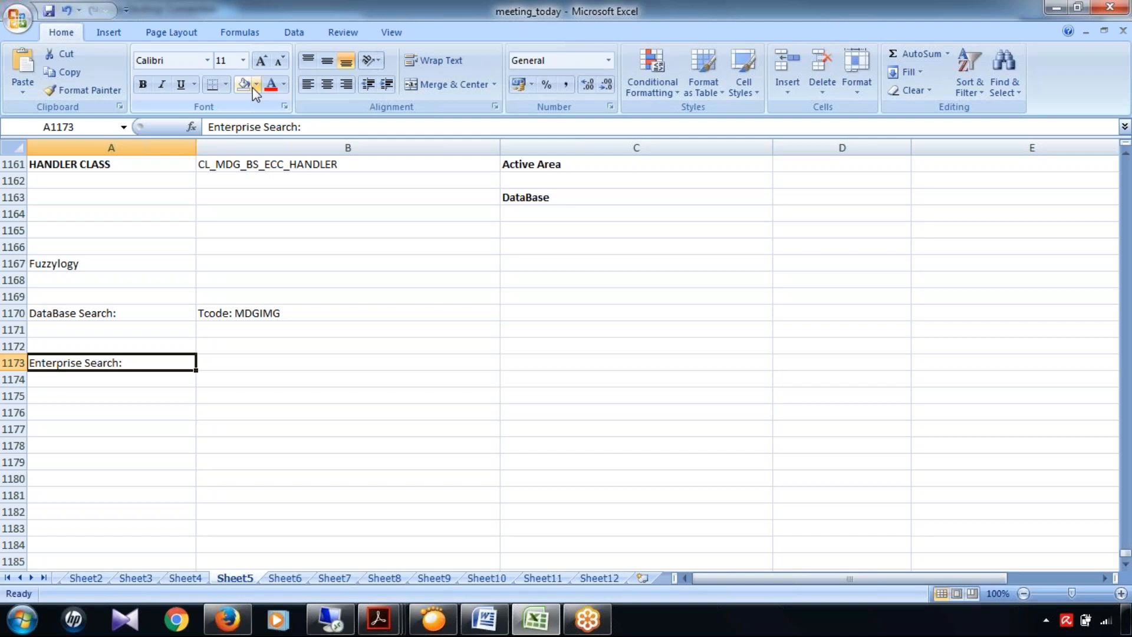
click(253, 88)
click(348, 396)
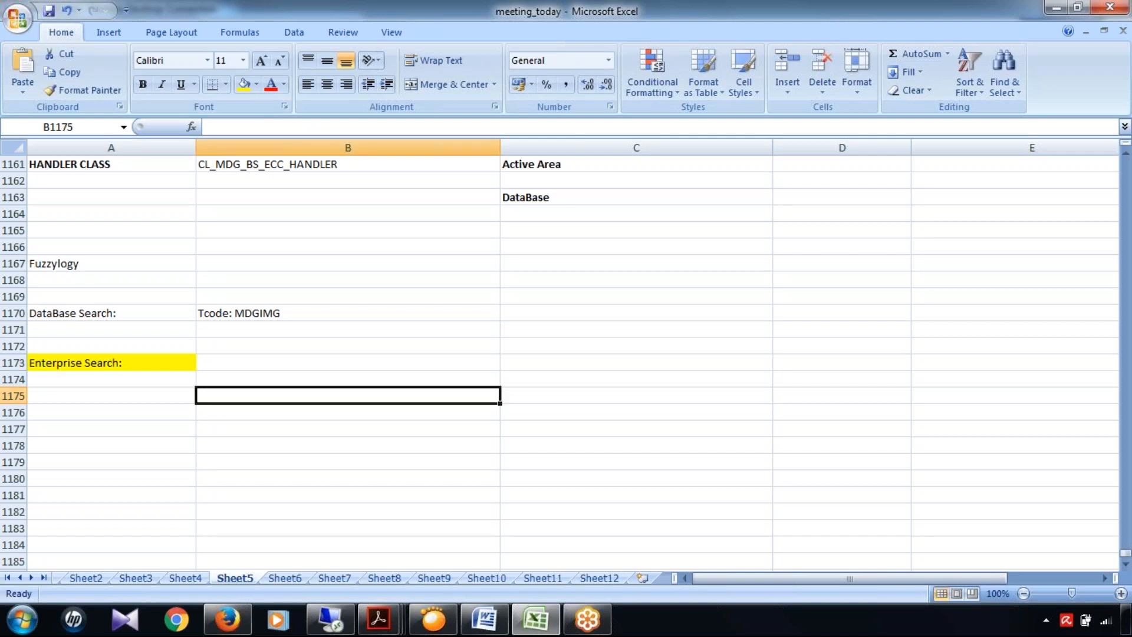
Review the Search & Duplicate Check notes, from the search types per data model down to the handler class and database flow.
drag(1125, 552, 1125, 546)
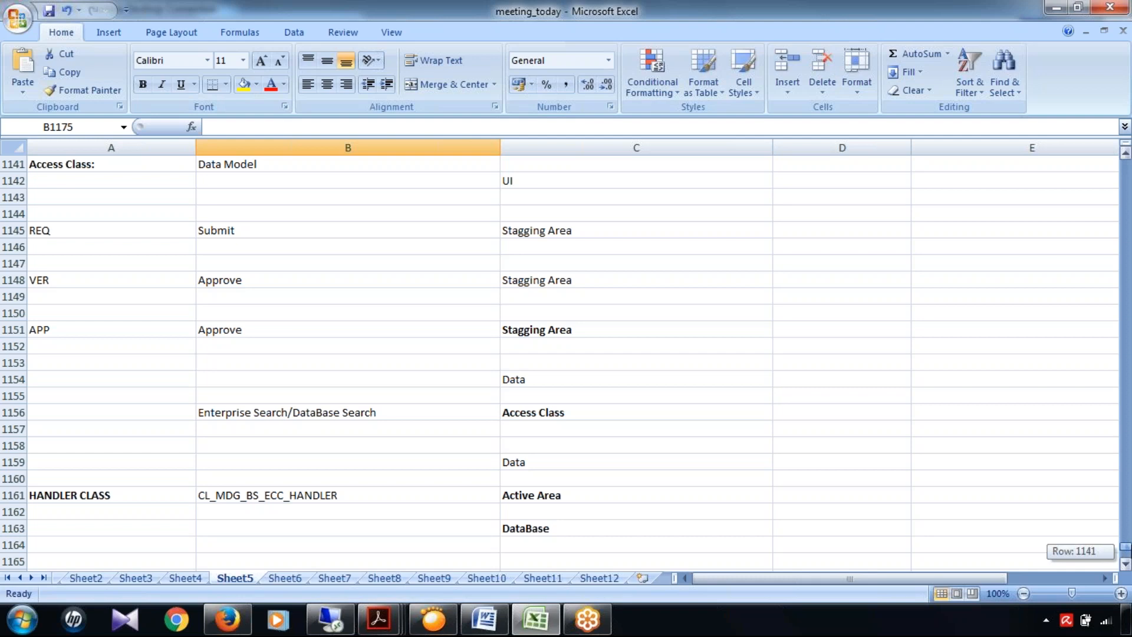
scroll(896, 527, up, 7)
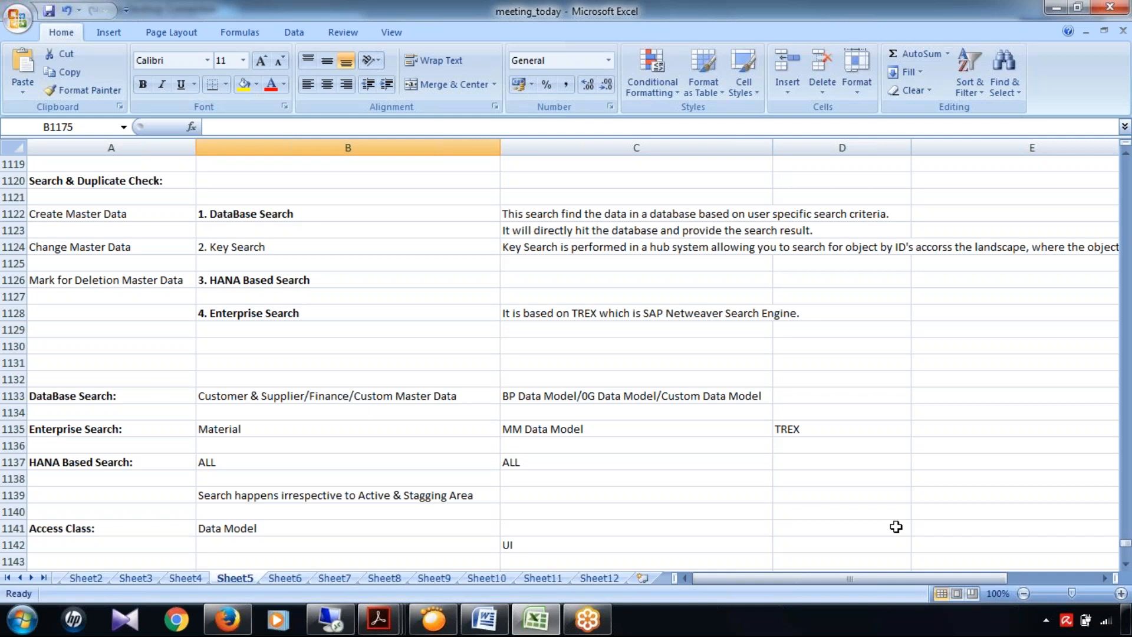
click(1002, 412)
click(1126, 555)
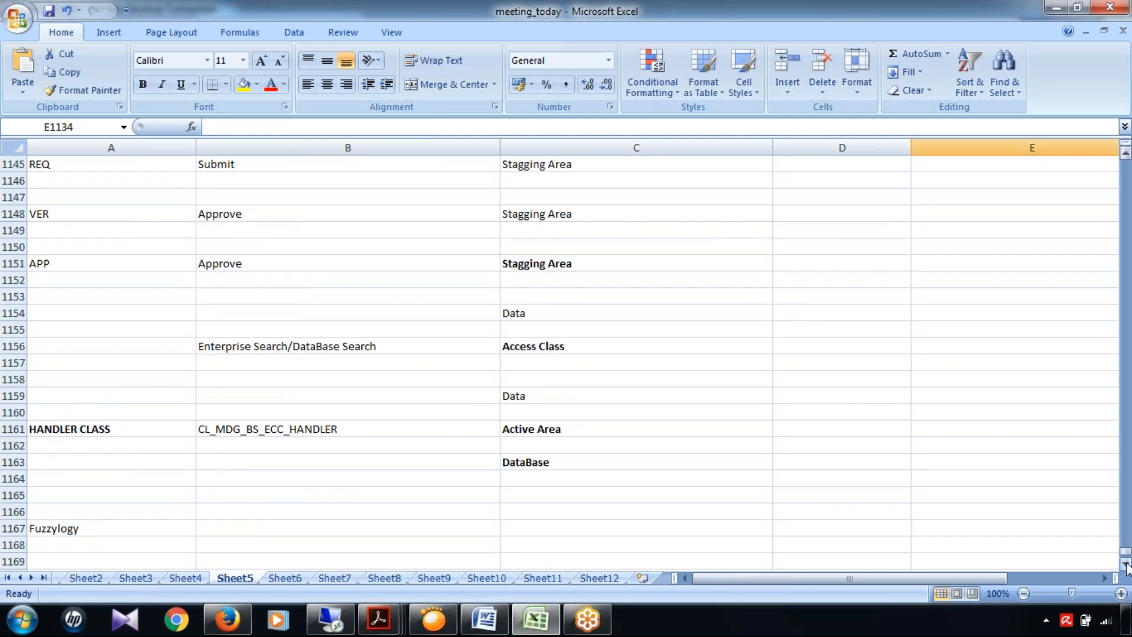
click(843, 510)
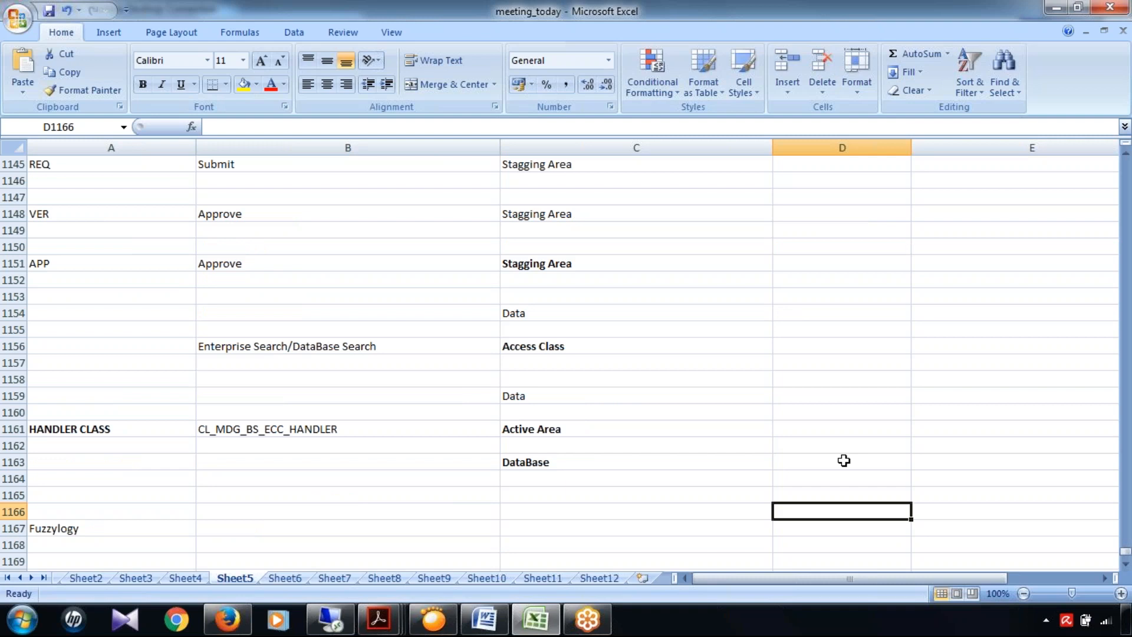